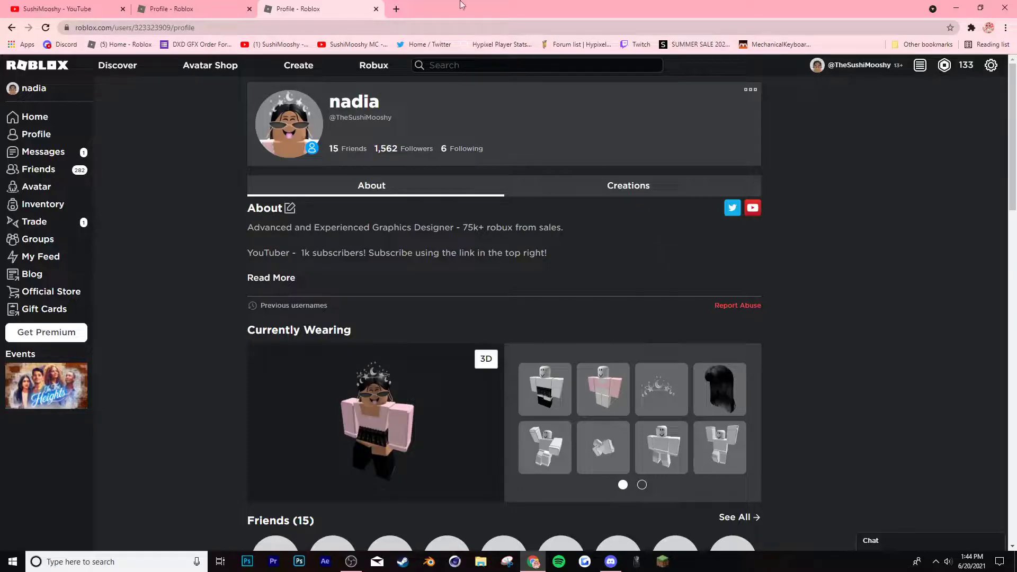
From the Roblox creations page, open the Gfx stuff experience with the pink thumbnail for editing in Roblox Studio
click(189, 4)
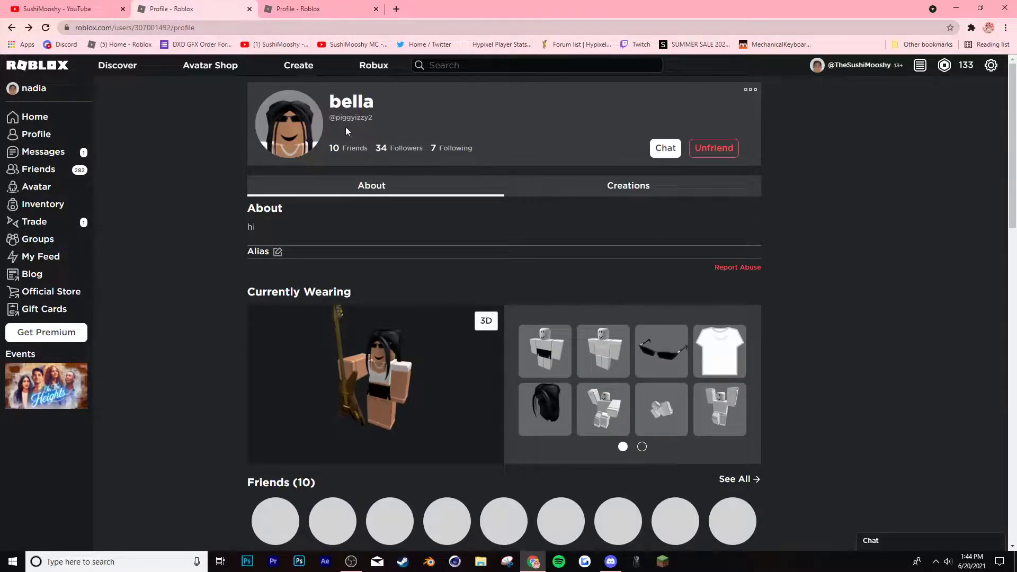
click(298, 7)
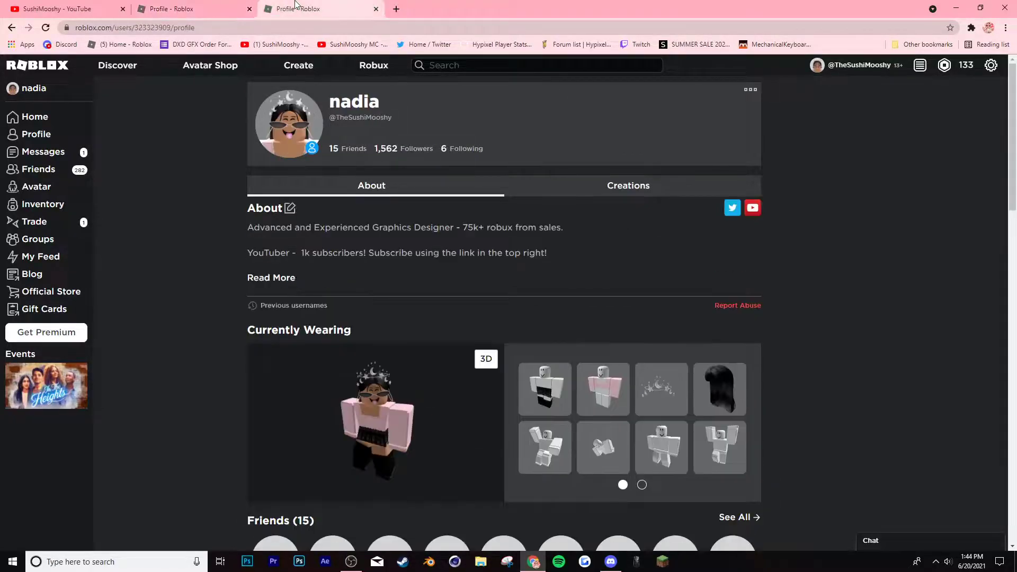
click(312, 71)
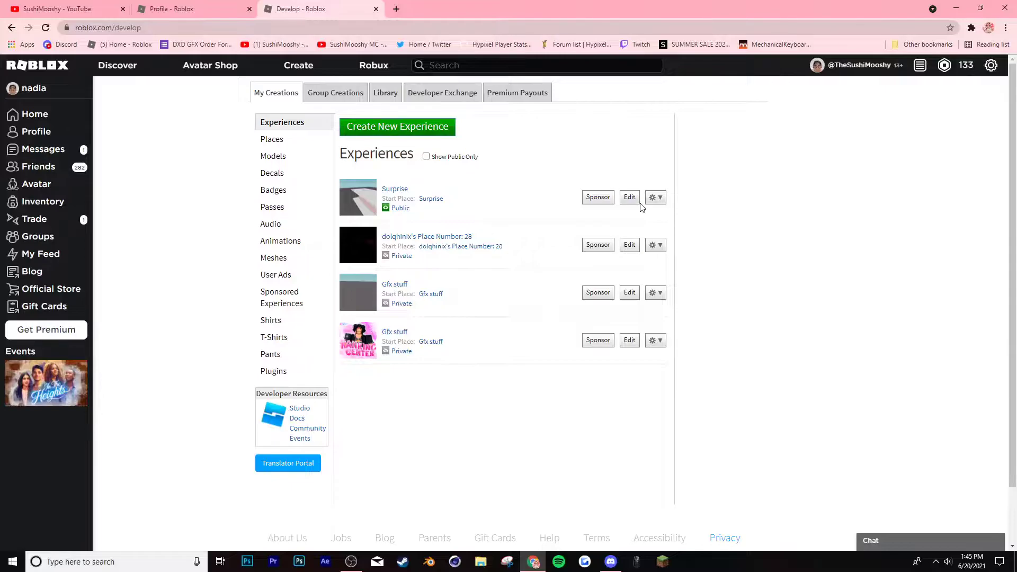
click(629, 340)
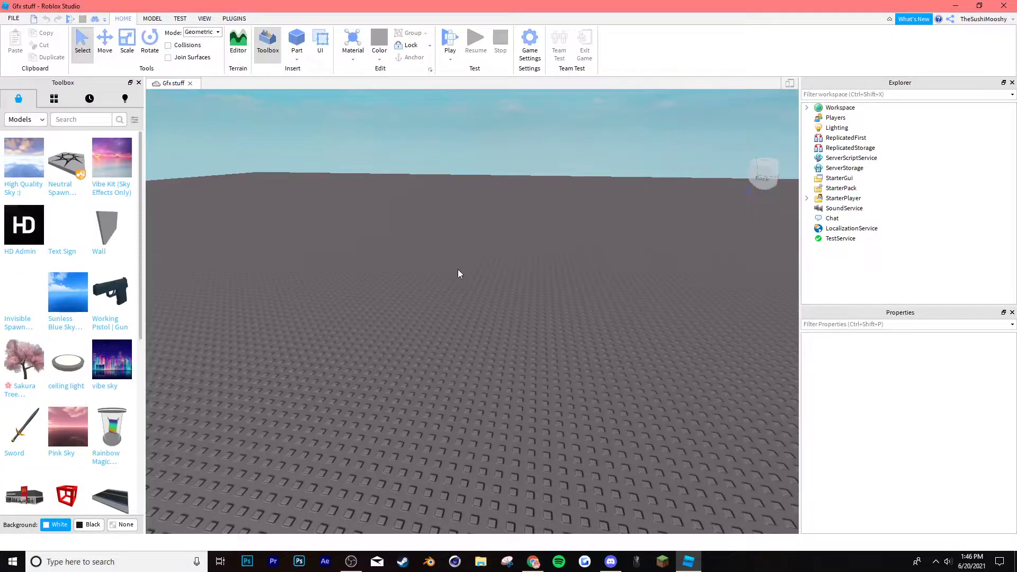
Make sure the Toolbox is shown and switch its category to Plugins
click(234, 18)
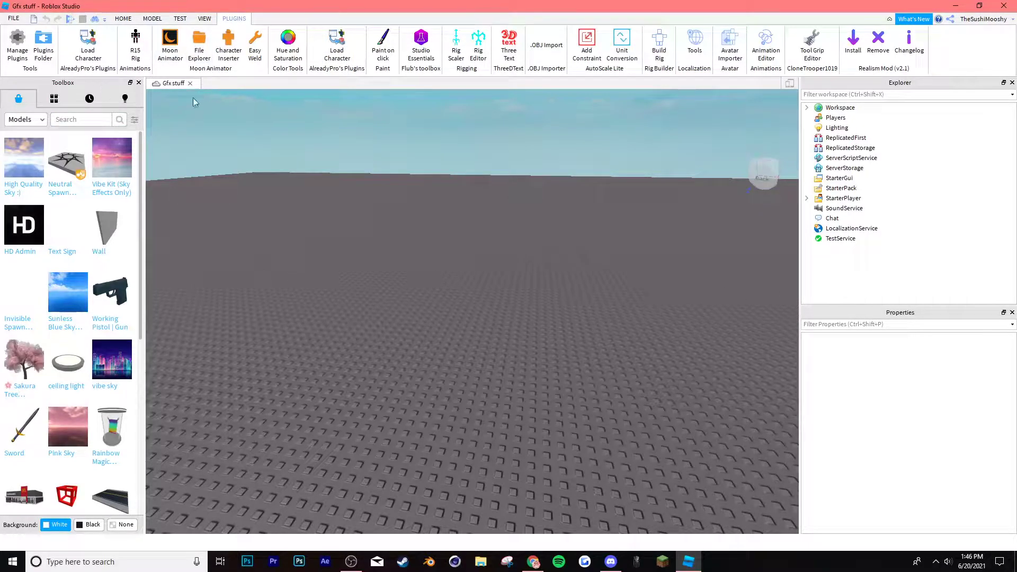
click(206, 19)
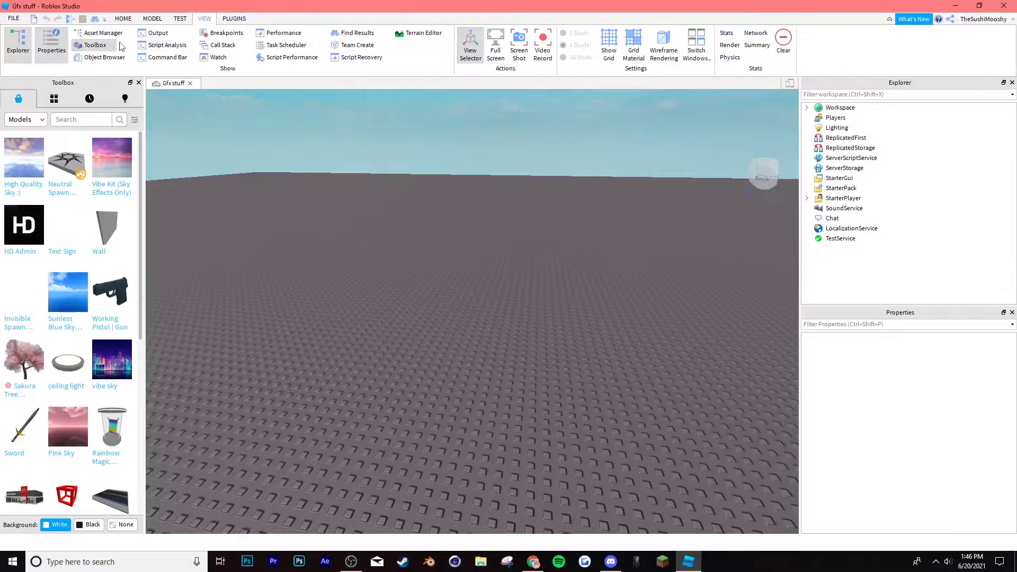
click(103, 46)
click(104, 46)
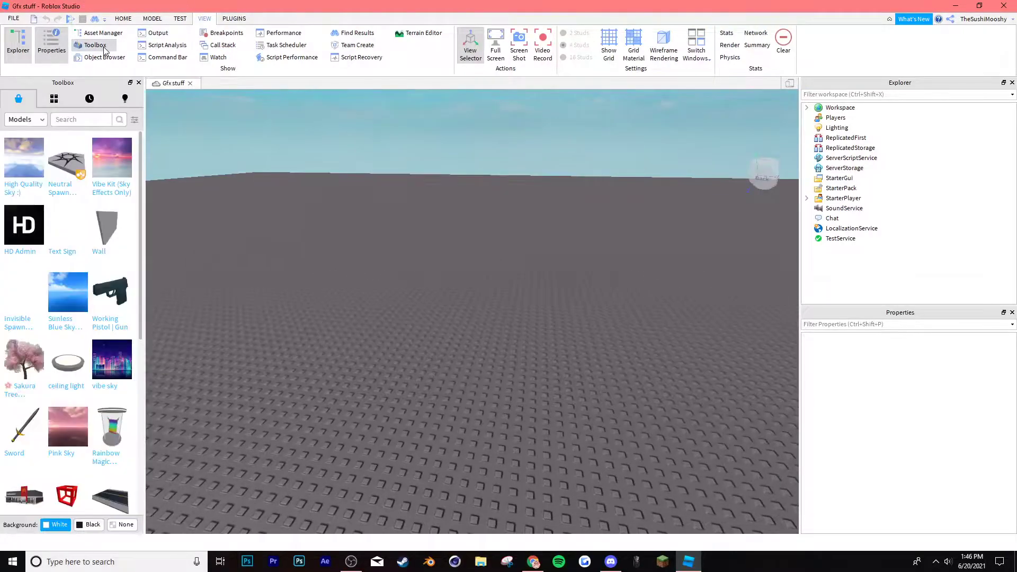
click(32, 122)
click(22, 199)
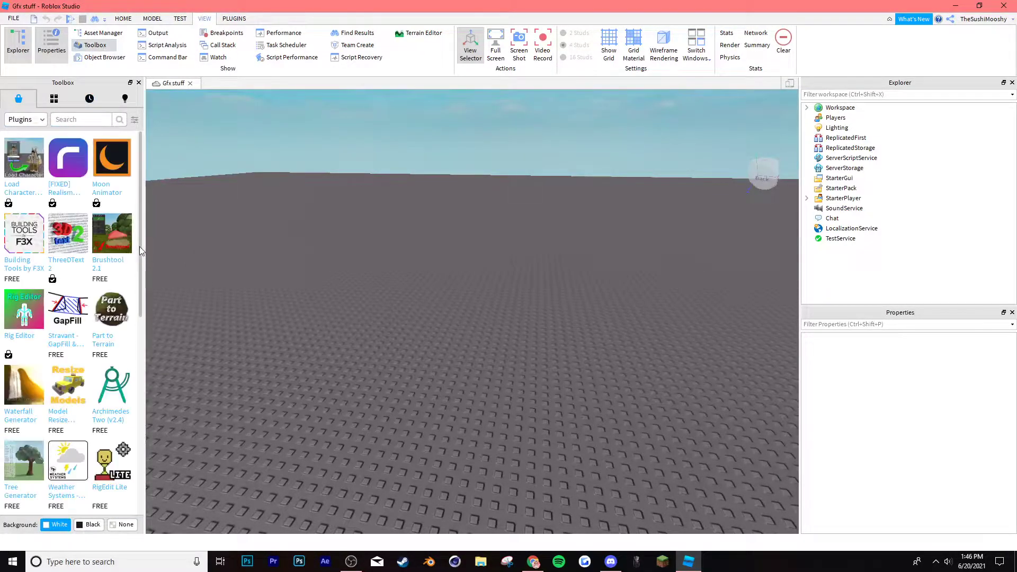
Search the plugins for "Load Character" and view the details of the unpriced Load Character plugin by AlreadyPro
click(85, 121)
text(Load Character)
key(Return)
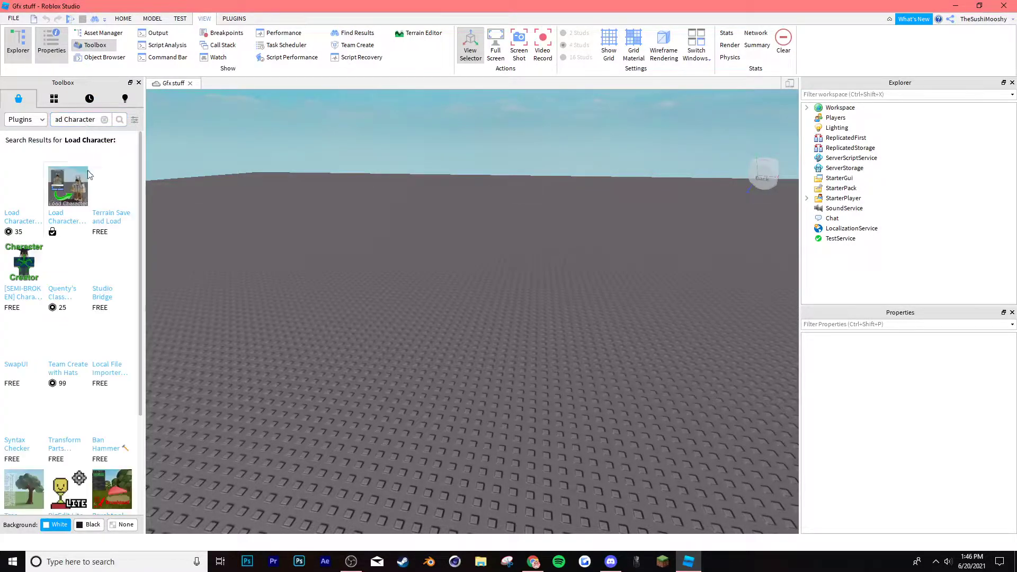
click(74, 199)
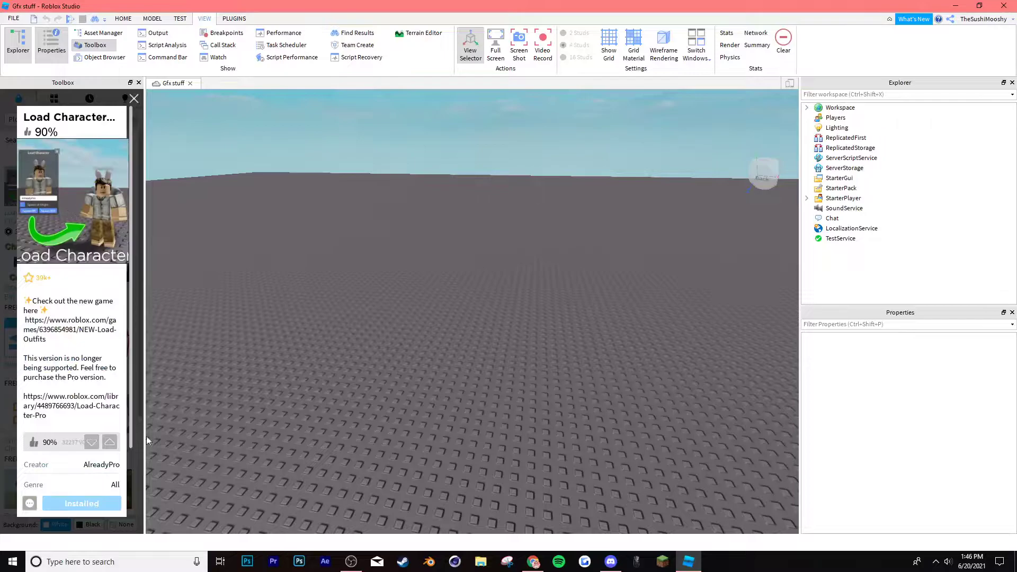
click(134, 97)
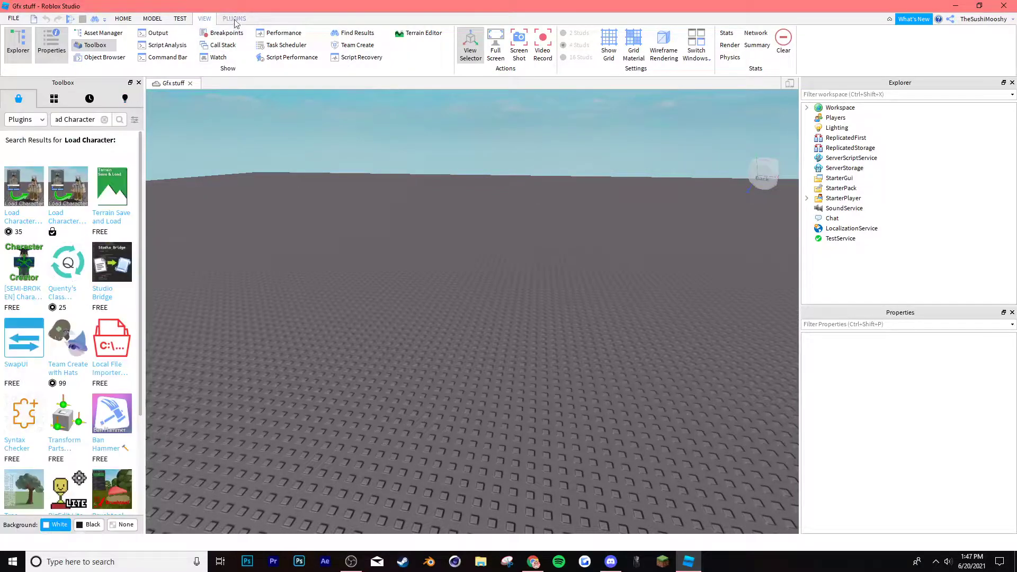
click(234, 18)
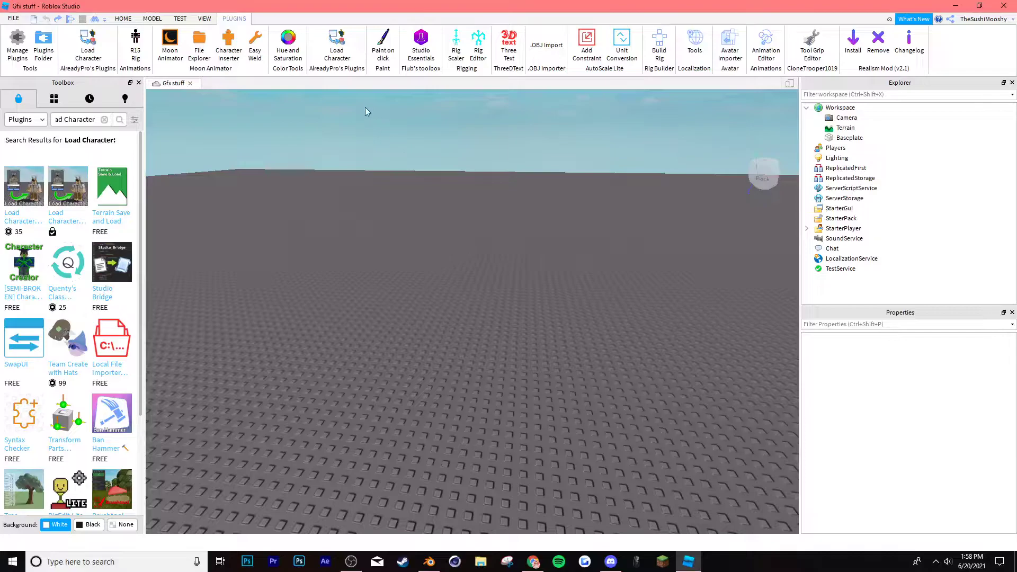
click(340, 53)
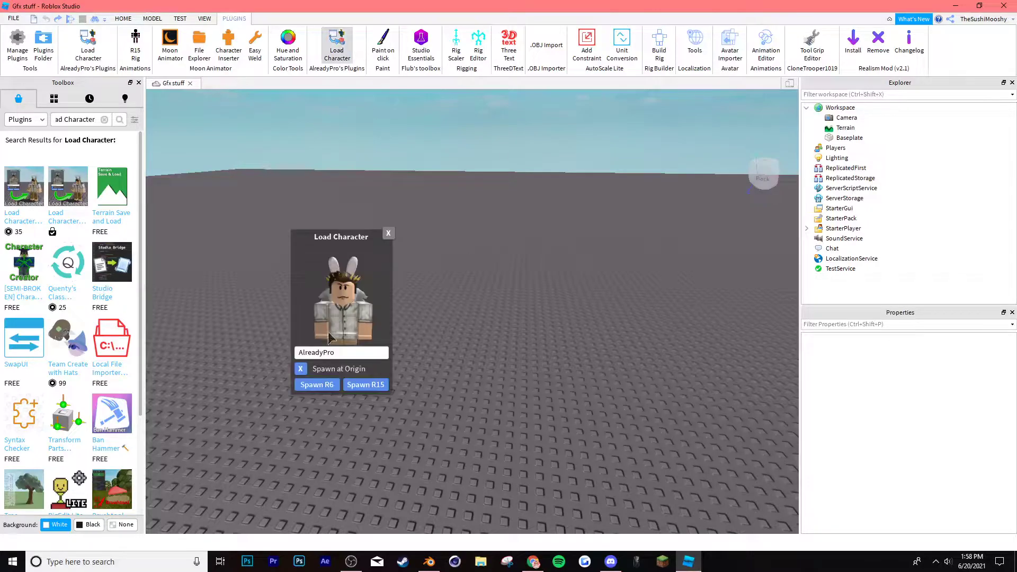
double_click(322, 352)
text(TheSushiMoosh)
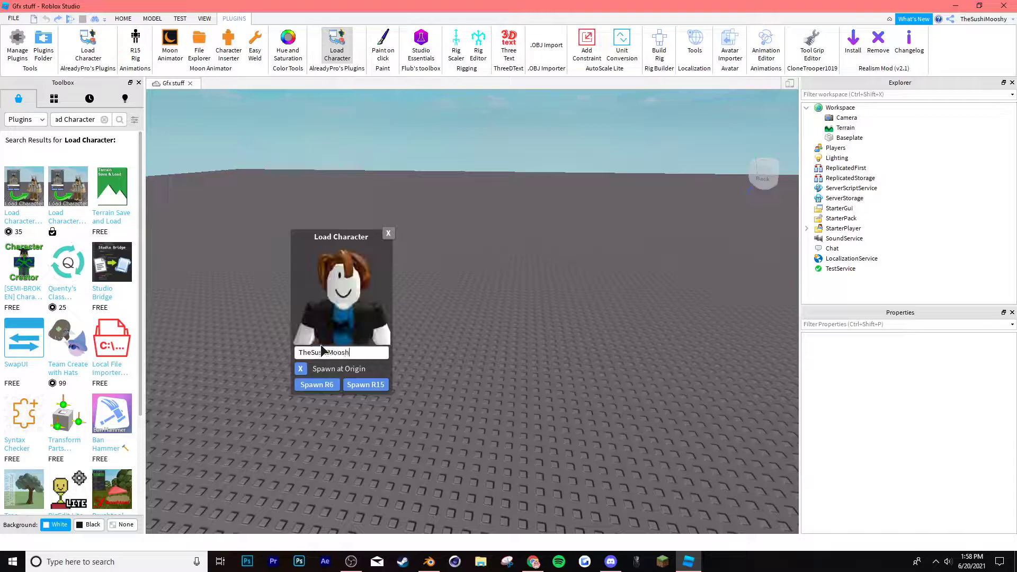
text(y)
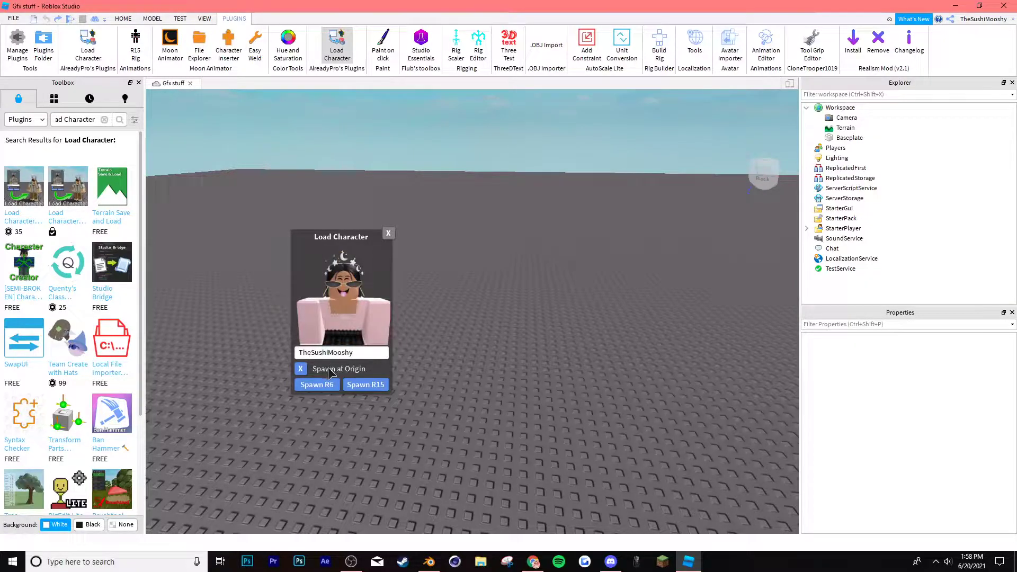
click(324, 386)
click(388, 233)
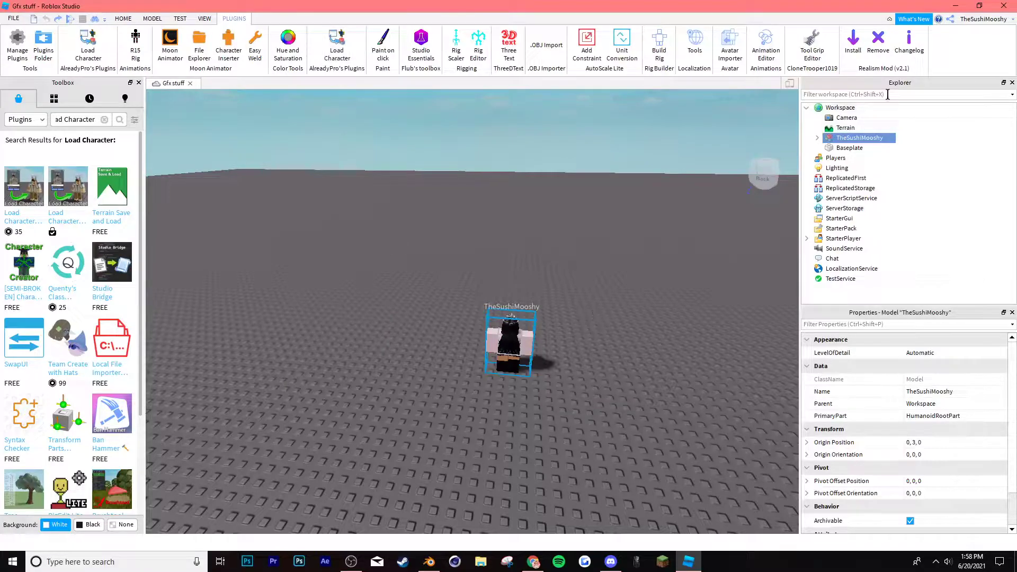
click(205, 19)
click(18, 46)
click(18, 45)
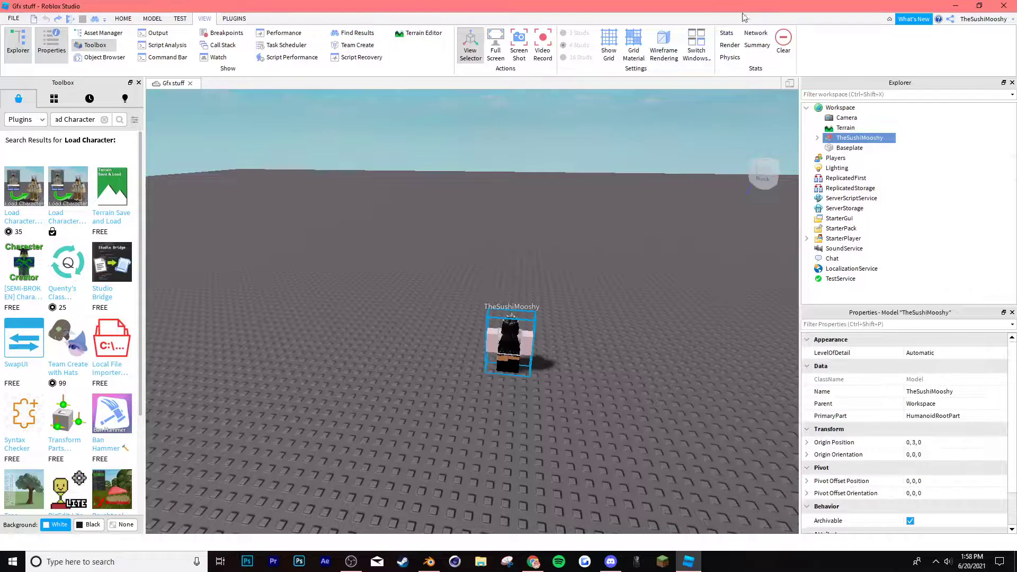
Export the TheSushiMooshy model as the OBJ file TheSushiMooshy in the Exports c4d,blender folder, replacing the existing file
right_click(846, 138)
click(911, 436)
text(Th)
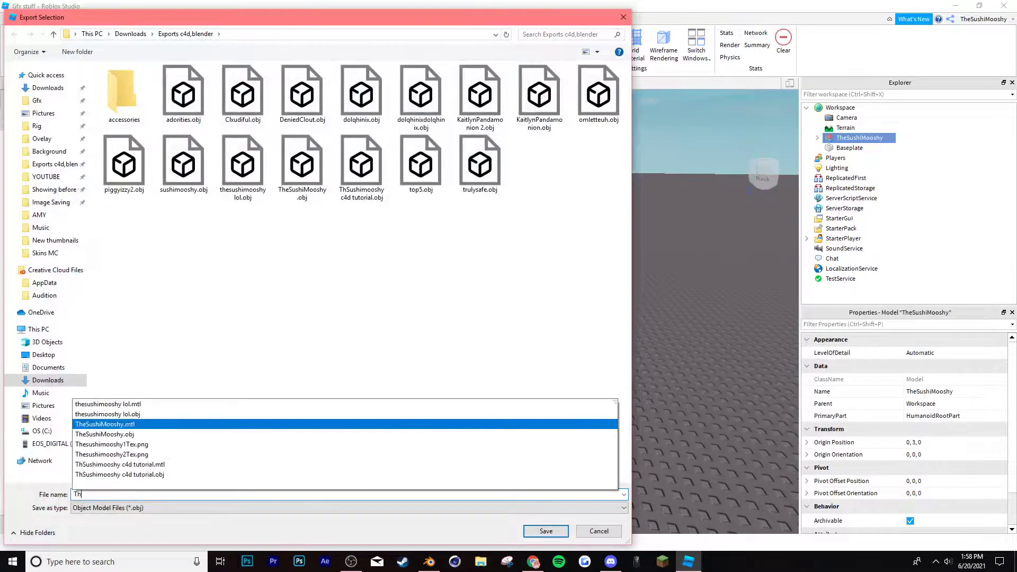
text(eSushiMooshy)
key(Return)
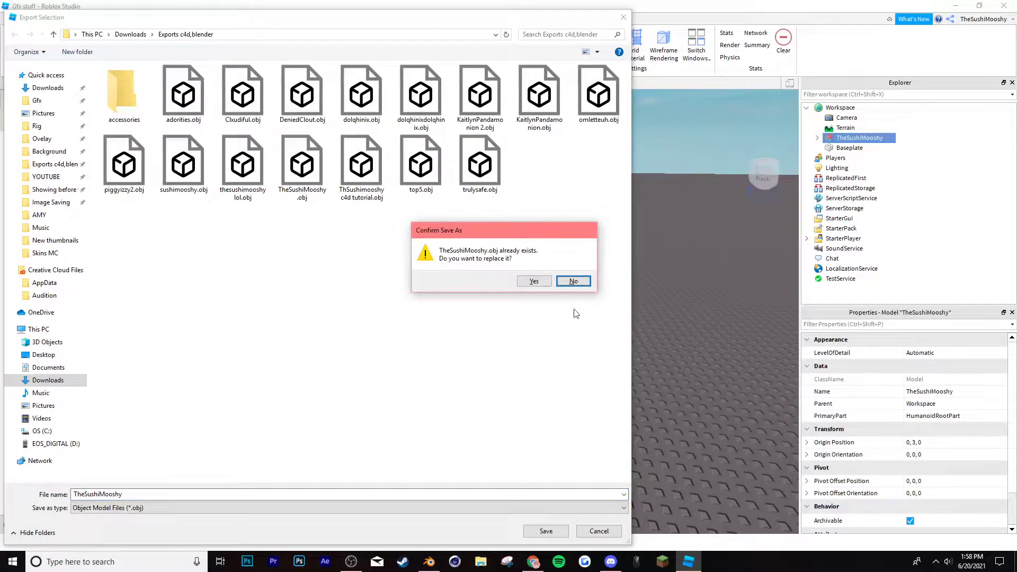
click(533, 281)
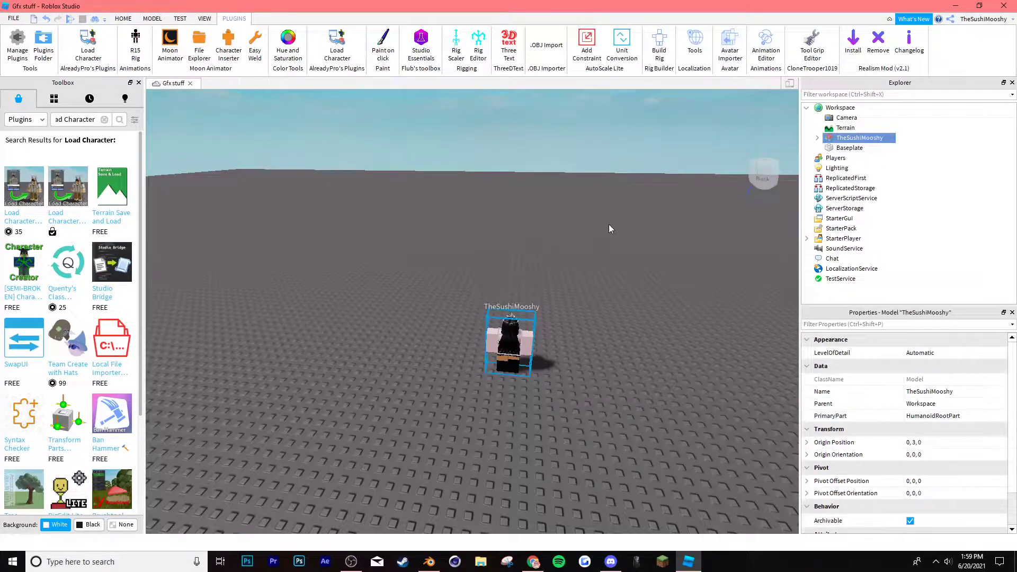
Duplicate the TheSushiMooshy model and delete all parts from Head through Torso in the first copy, keeping its accessories
key(ctrl+d)
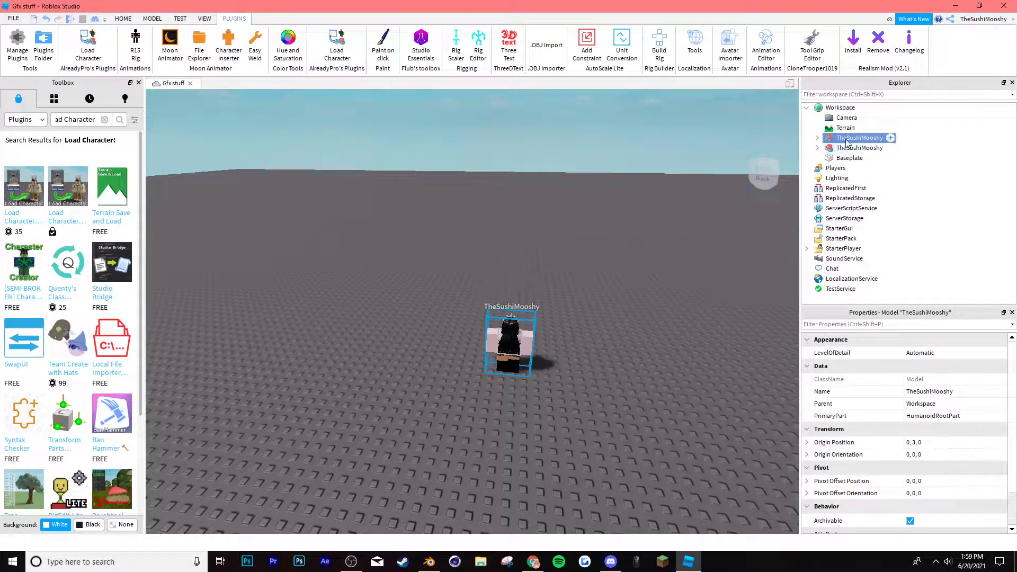
click(847, 148)
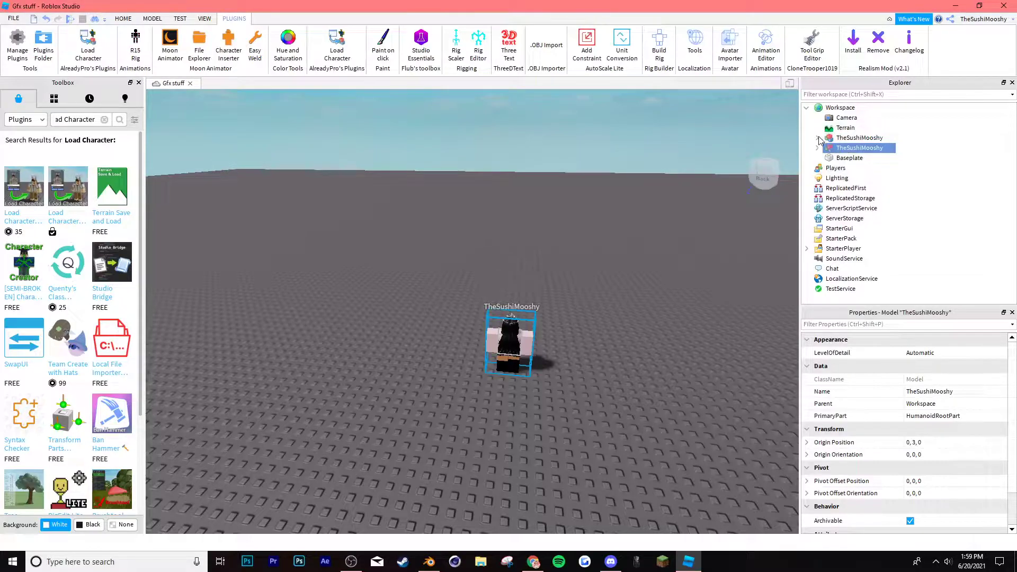
click(818, 138)
click(857, 280)
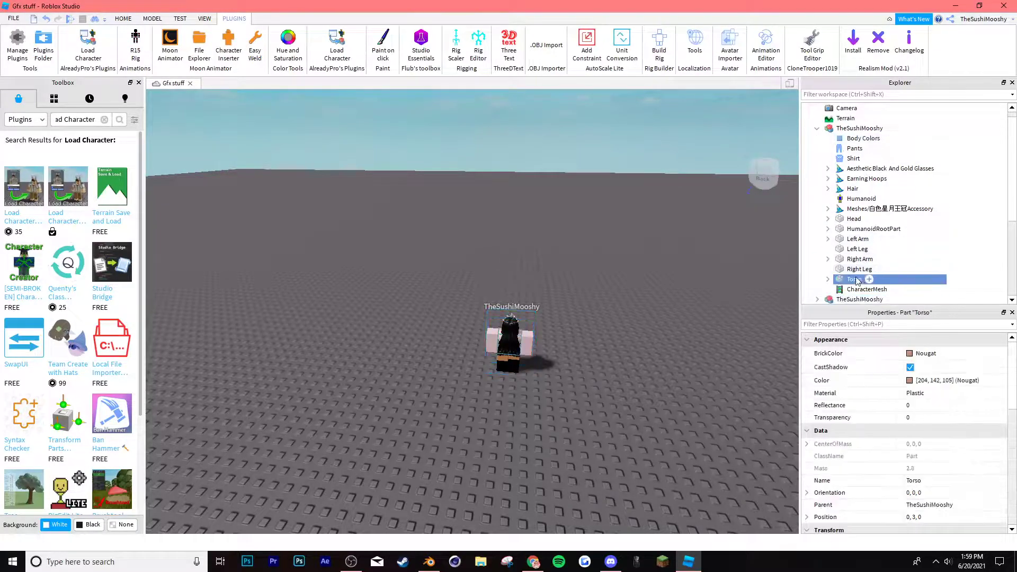
shift+click(850, 219)
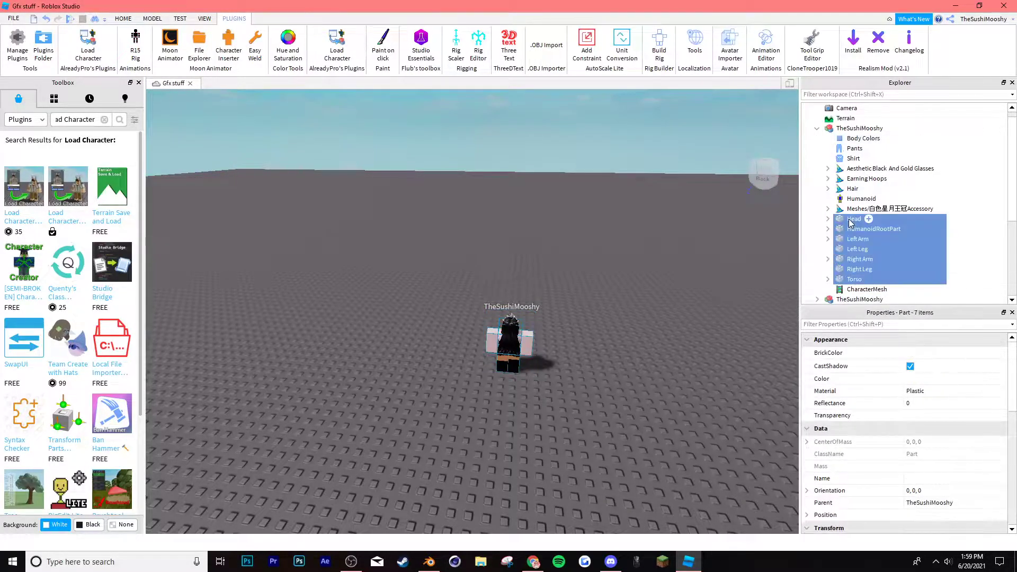
key(Delete)
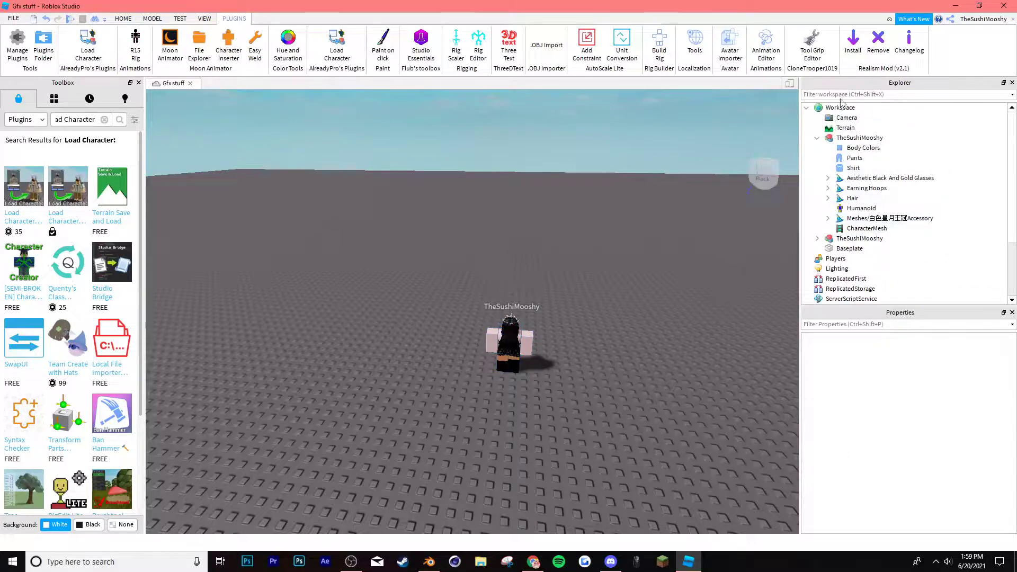
Export the accessories-only copy as the OBJ file TheSushiMooshy in the accessories subfolder of Exports c4d,blender
right_click(854, 138)
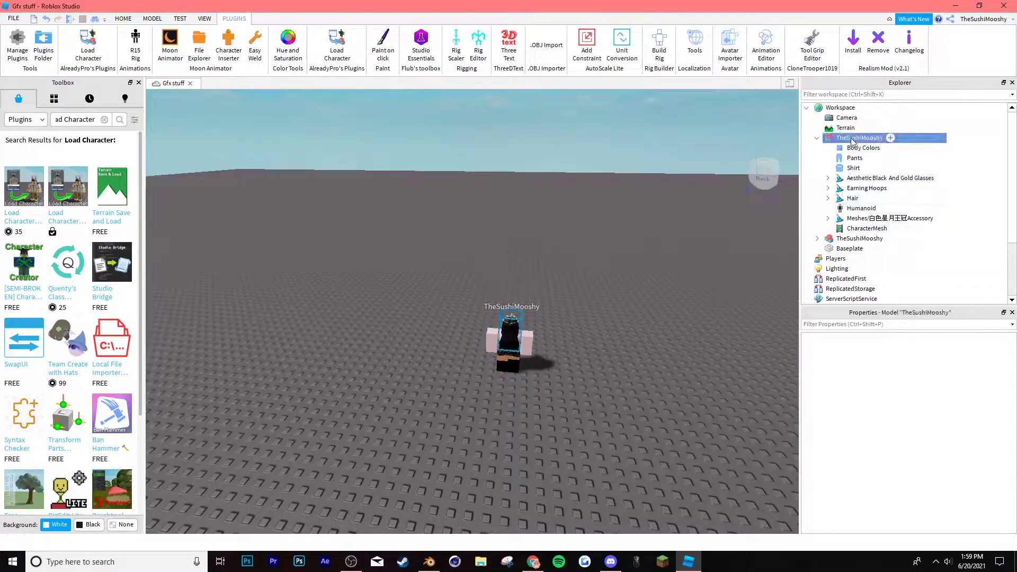
click(895, 437)
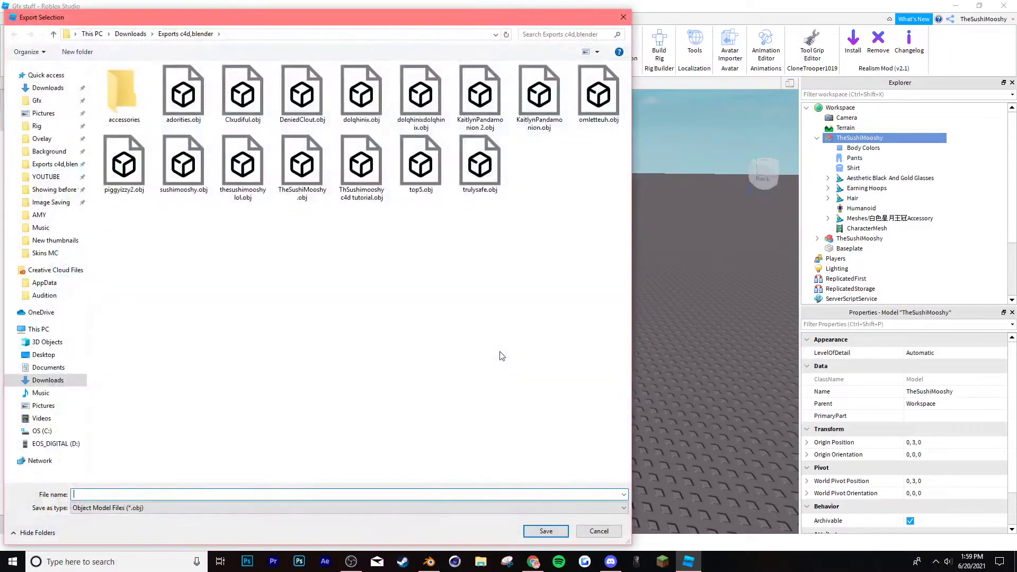
text(TheSush)
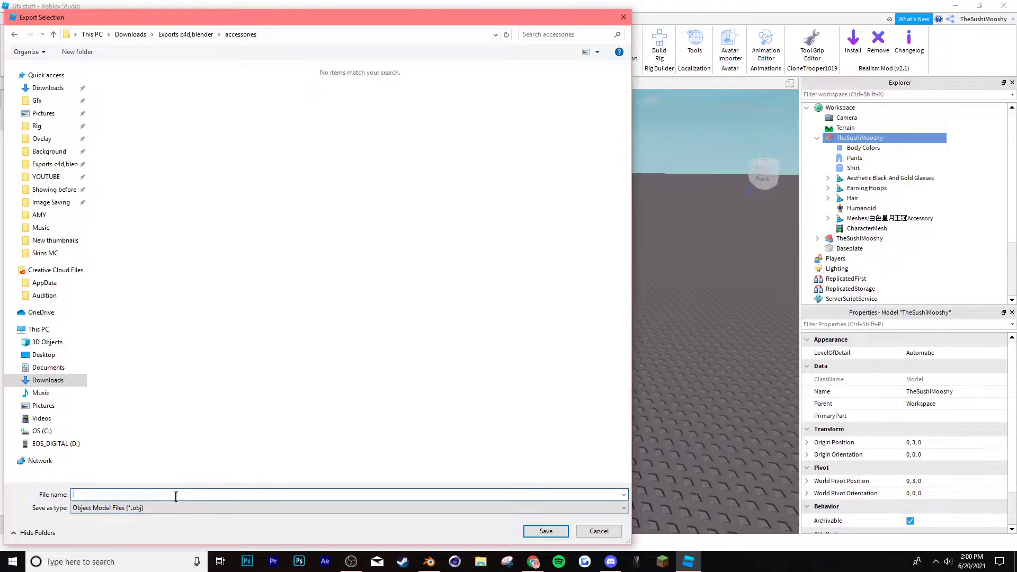
text(TheSushiMooshy)
key(Return)
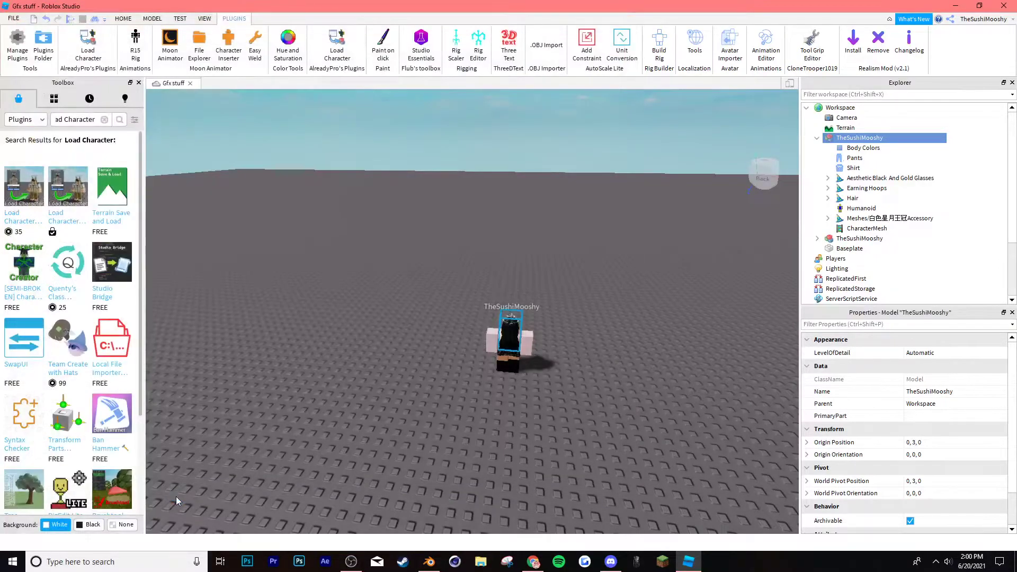
drag(645, 461, 383, 191)
key(Delete)
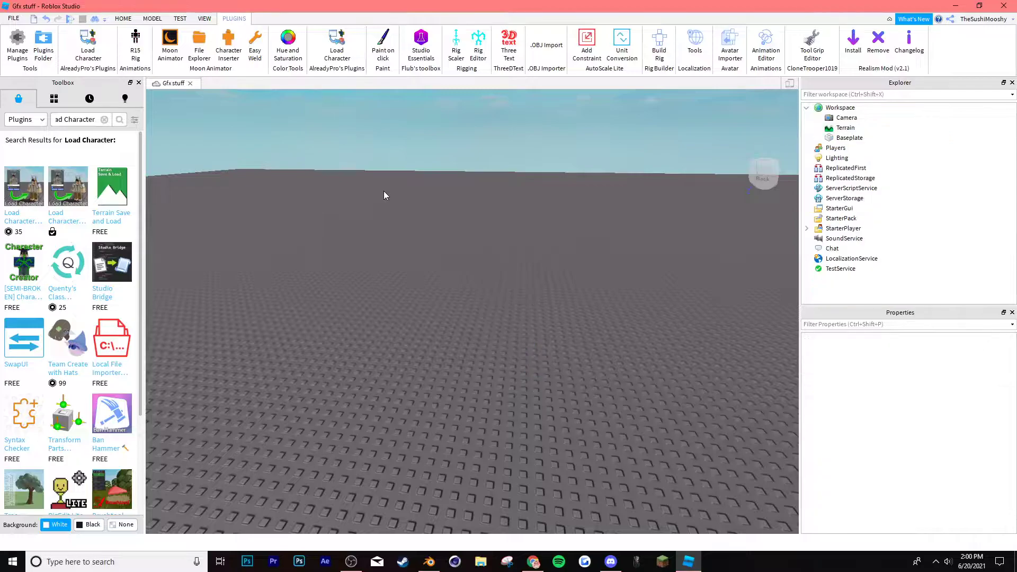
click(337, 45)
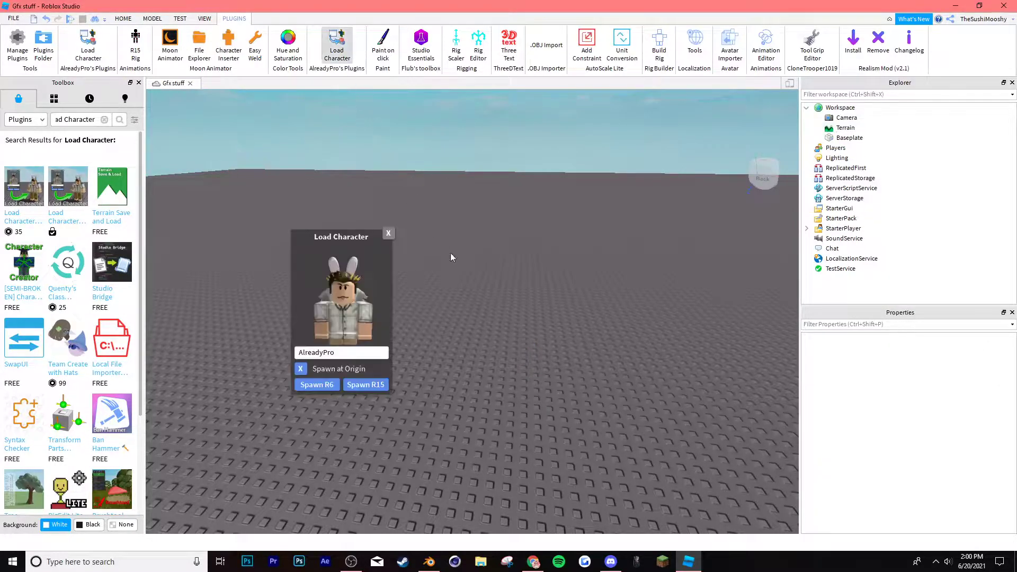
double_click(323, 353)
text(piggyizzy2)
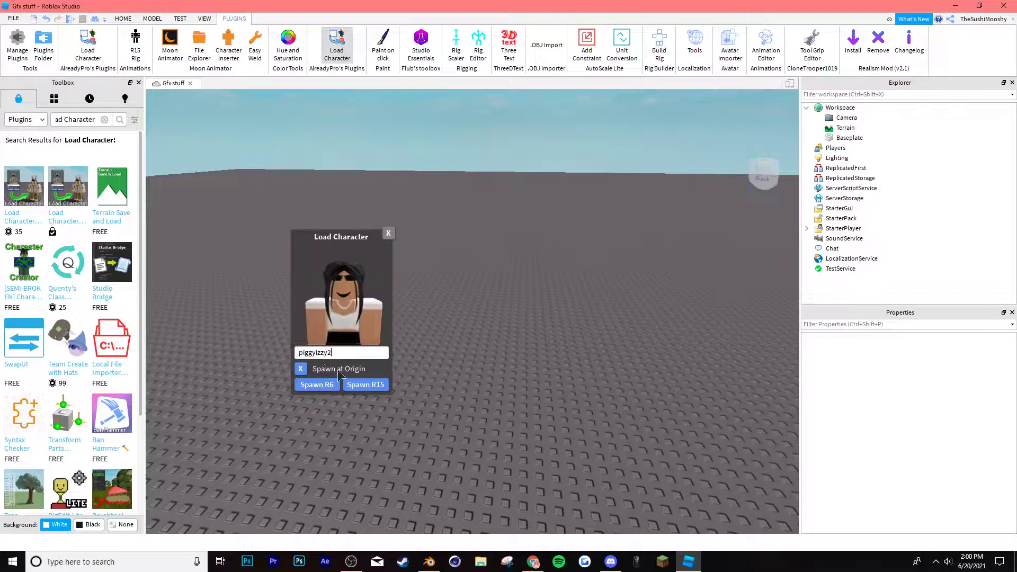
click(317, 385)
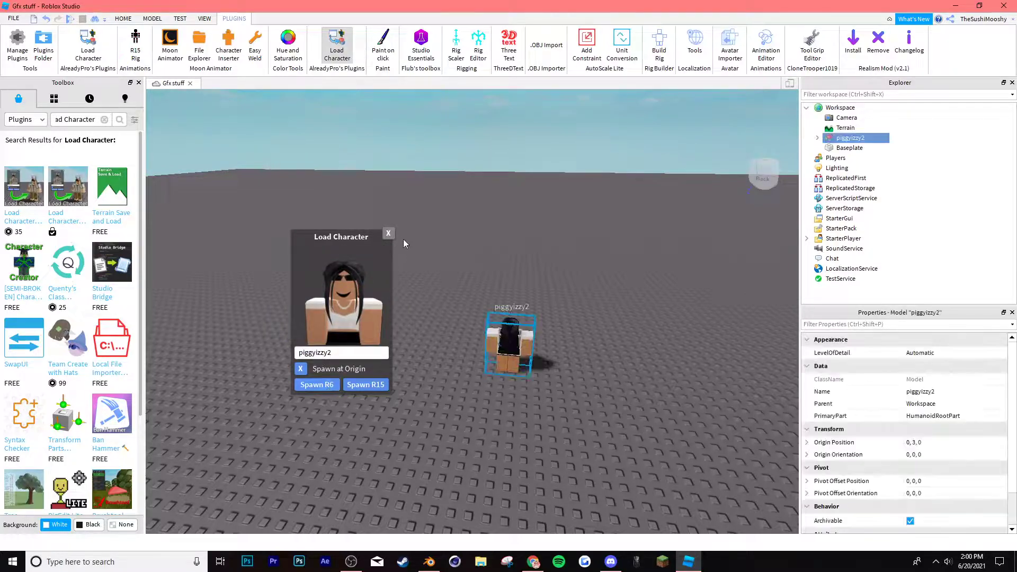
click(389, 233)
Export the piggyizzy2 model as the OBJ file piggyizzy2 in the Exports c4d,blender folder, replacing the existing file
right_click(841, 140)
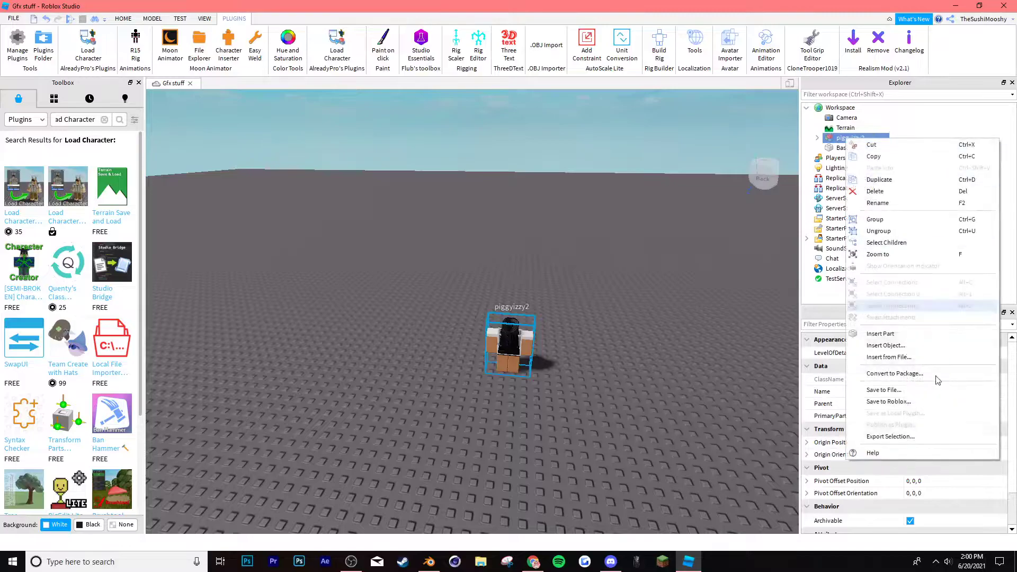
click(904, 435)
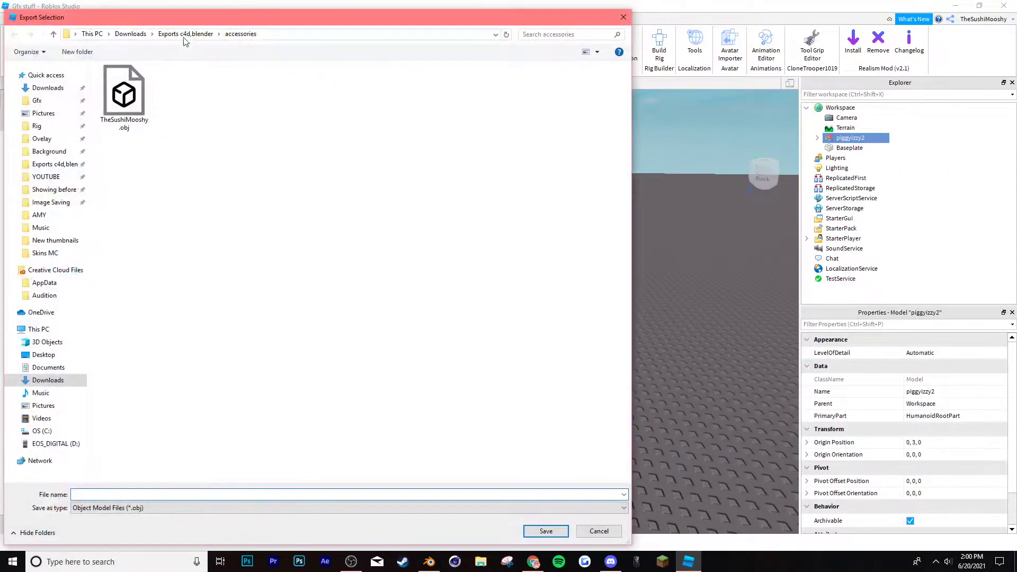
click(186, 34)
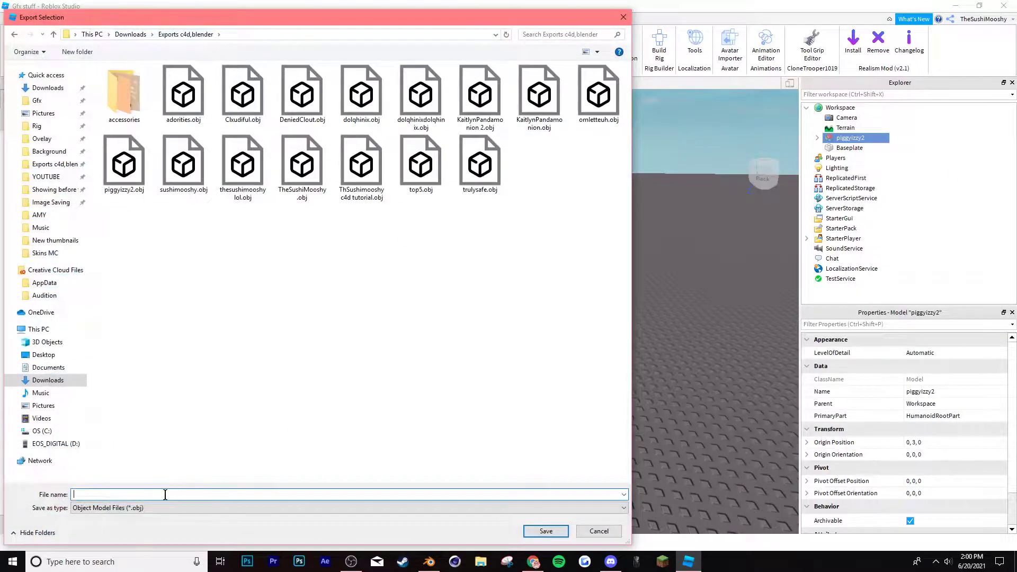
text(pigg)
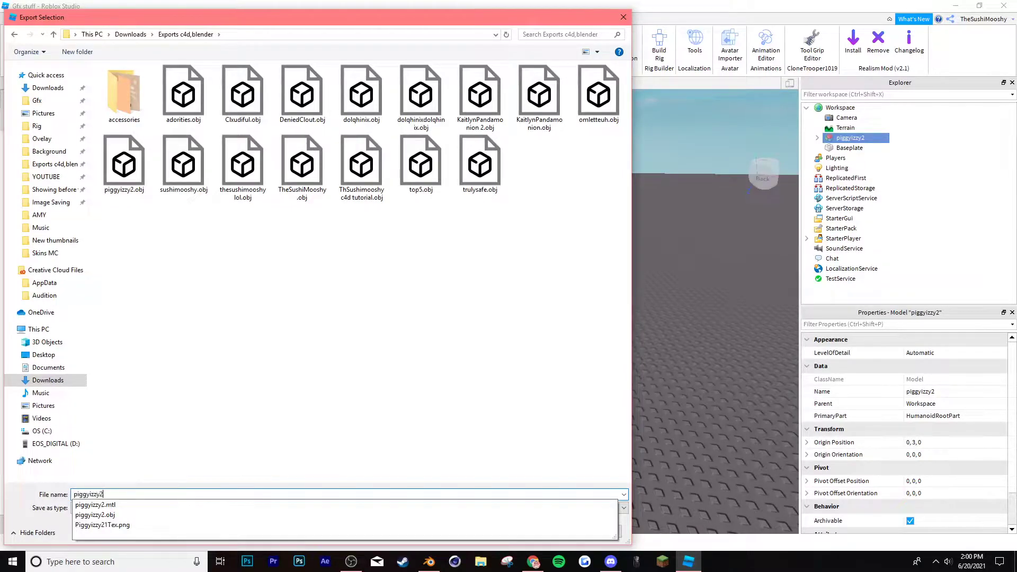
text(yizzy2)
key(Return)
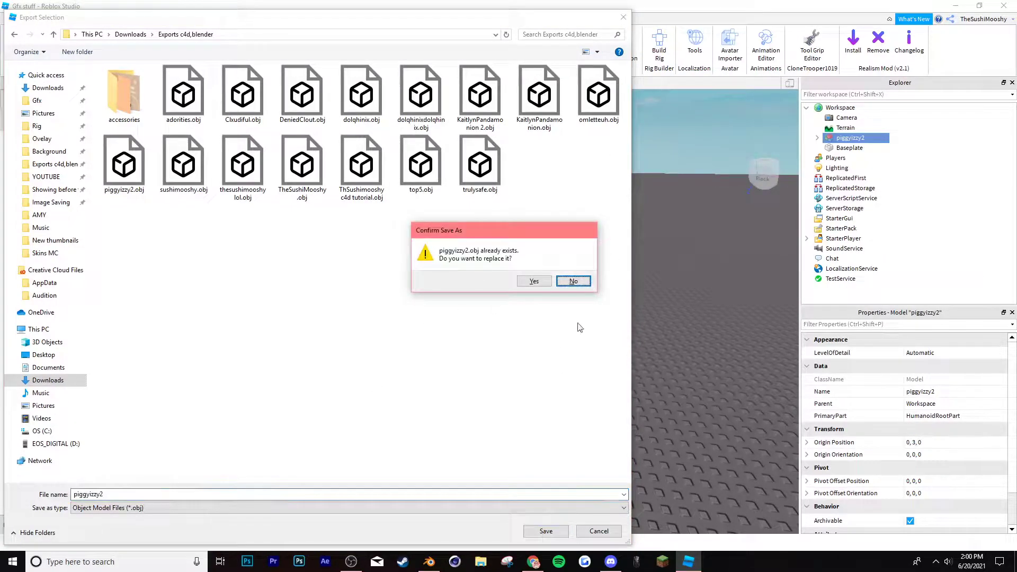
click(542, 284)
Duplicate the piggyizzy2 model and delete all parts from Head through Torso in the first copy, keeping its accessories
key(ctrl+d)
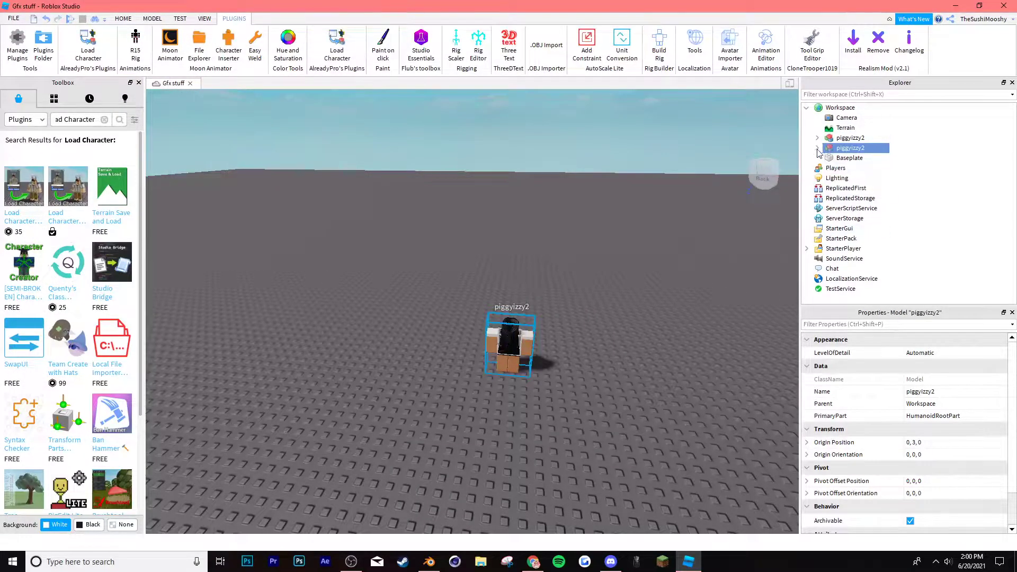
click(818, 148)
key(F2)
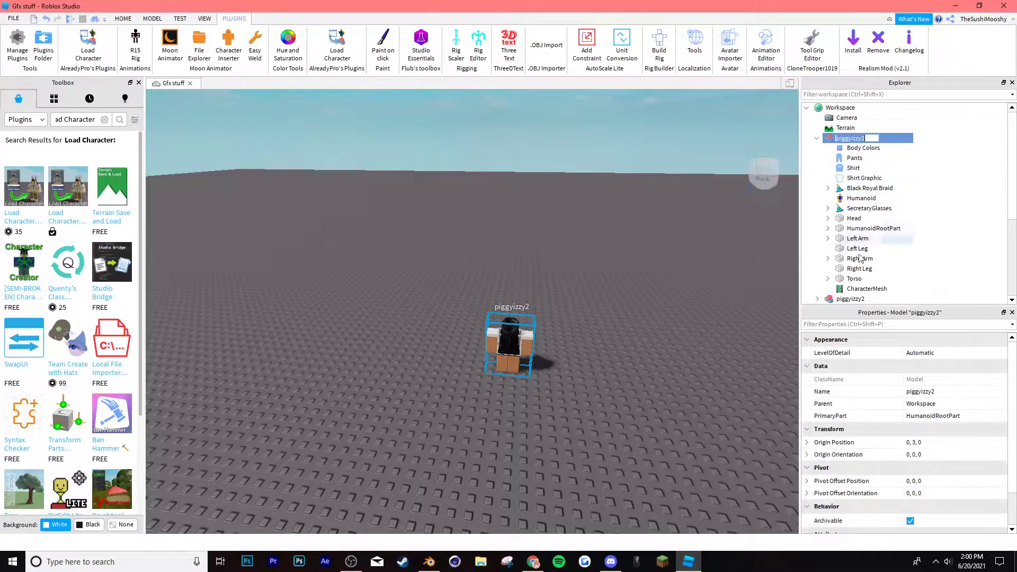
click(854, 278)
shift+click(858, 219)
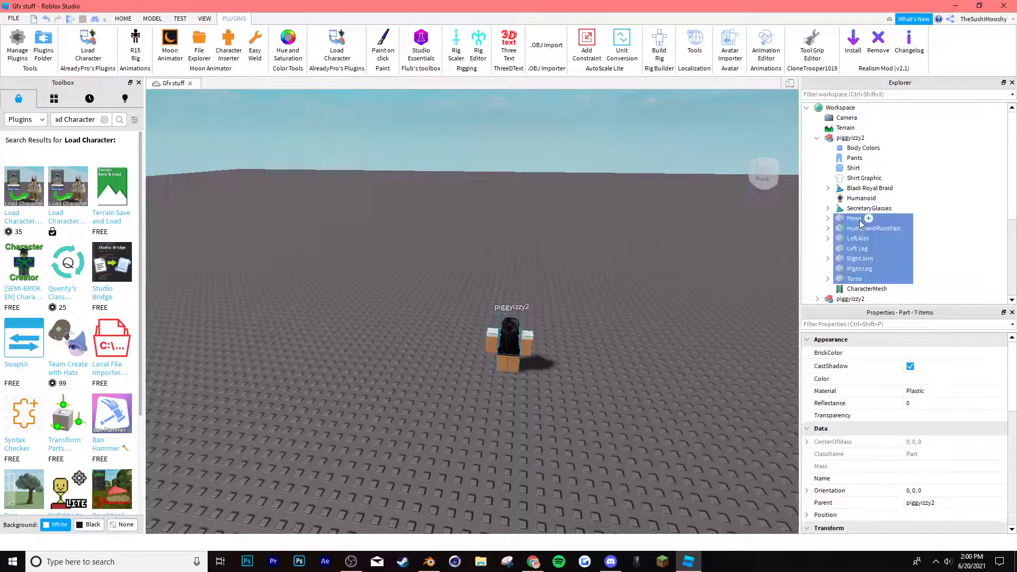
key(Delete)
Export the accessories-only piggyizzy2 copy as the OBJ file piggyizzy2 in the accessories subfolder
right_click(845, 139)
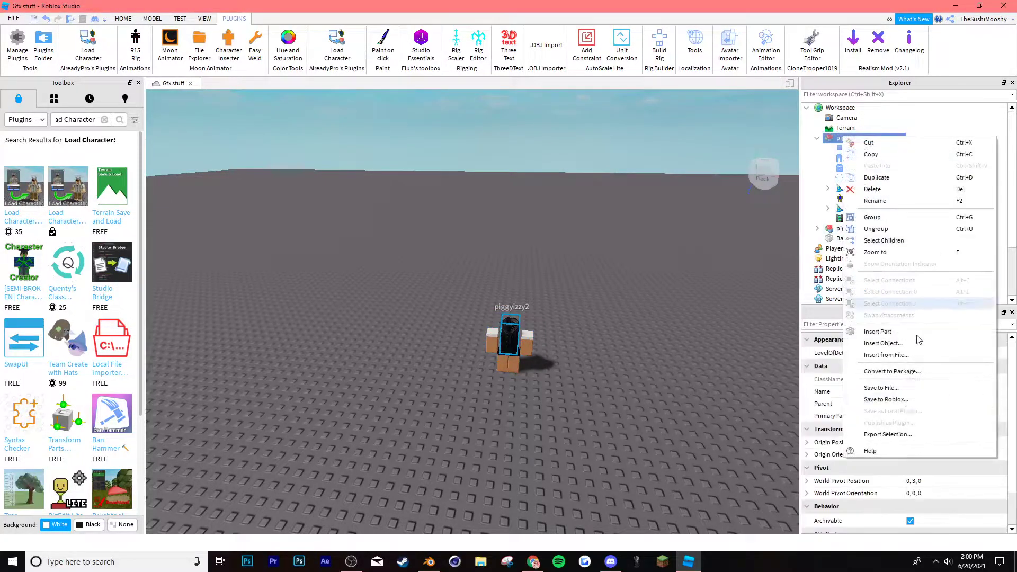
click(888, 434)
double_click(123, 91)
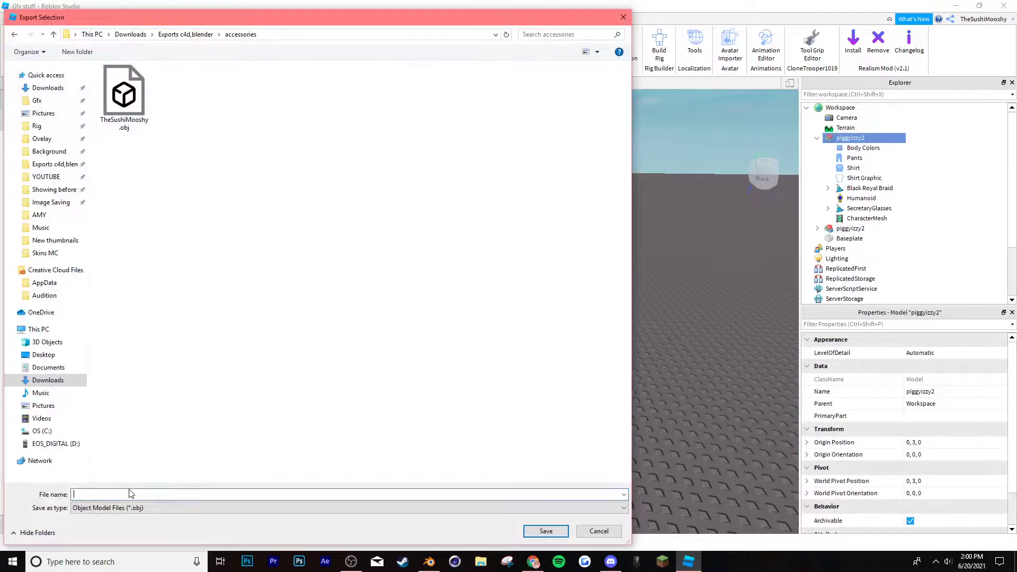
text(piggyizzy2)
key(Return)
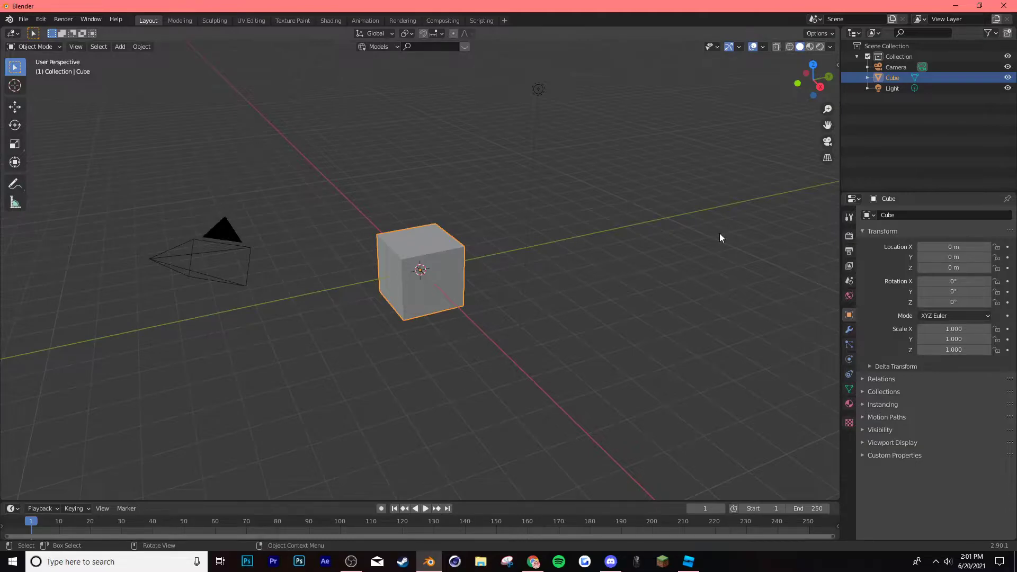
Switch to Blender and open PaintRig.blend from the Rig folder in Downloads
click(23, 19)
click(38, 42)
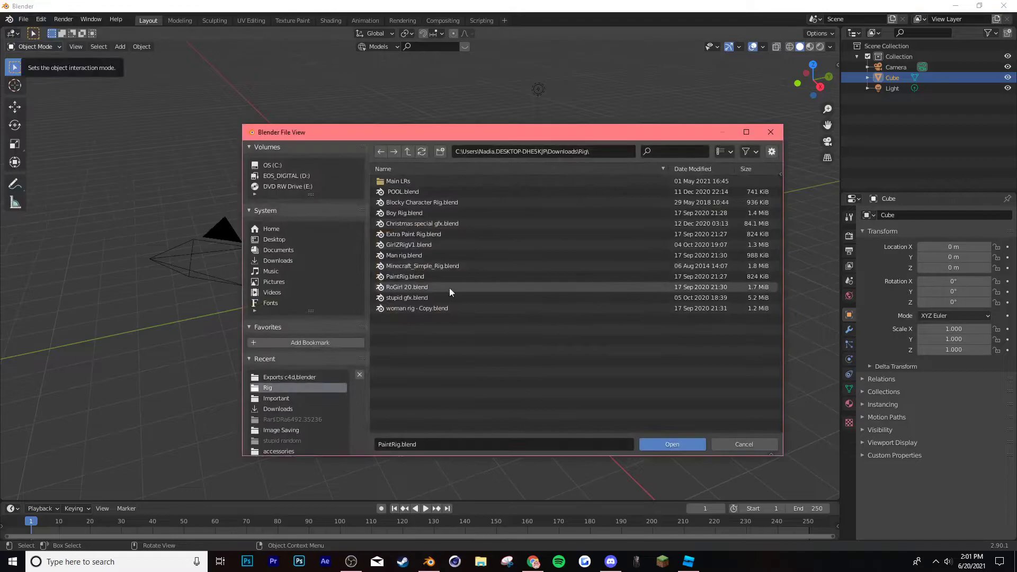
double_click(447, 278)
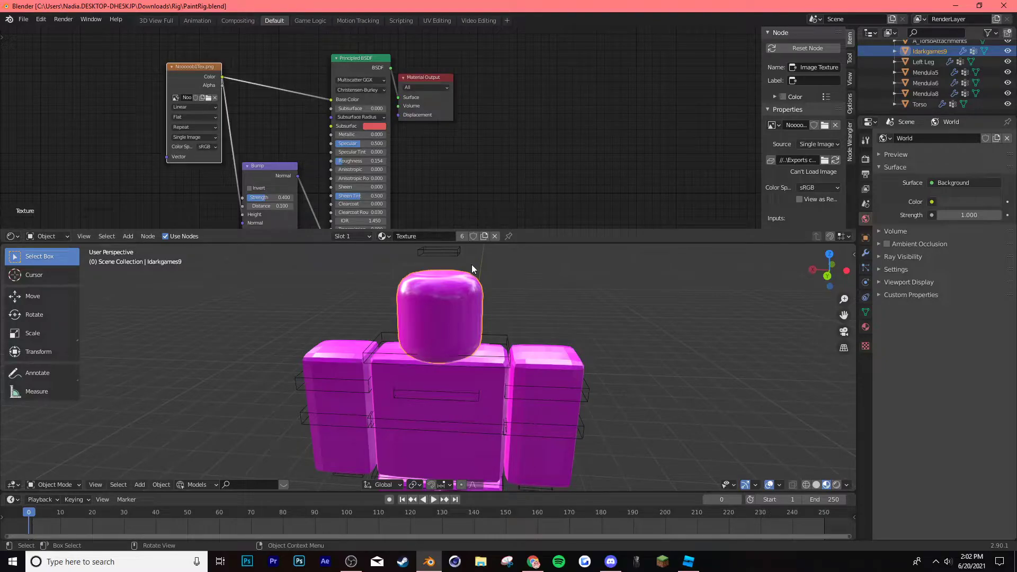
Set the editor area above the 3D viewport to the Shader Editor
click(11, 235)
click(31, 185)
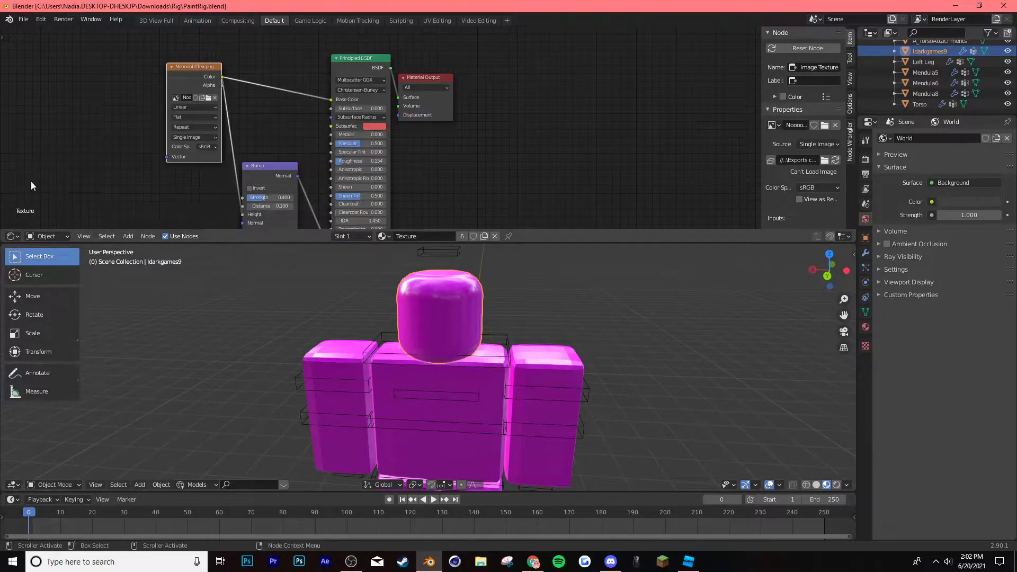
click(10, 236)
click(11, 235)
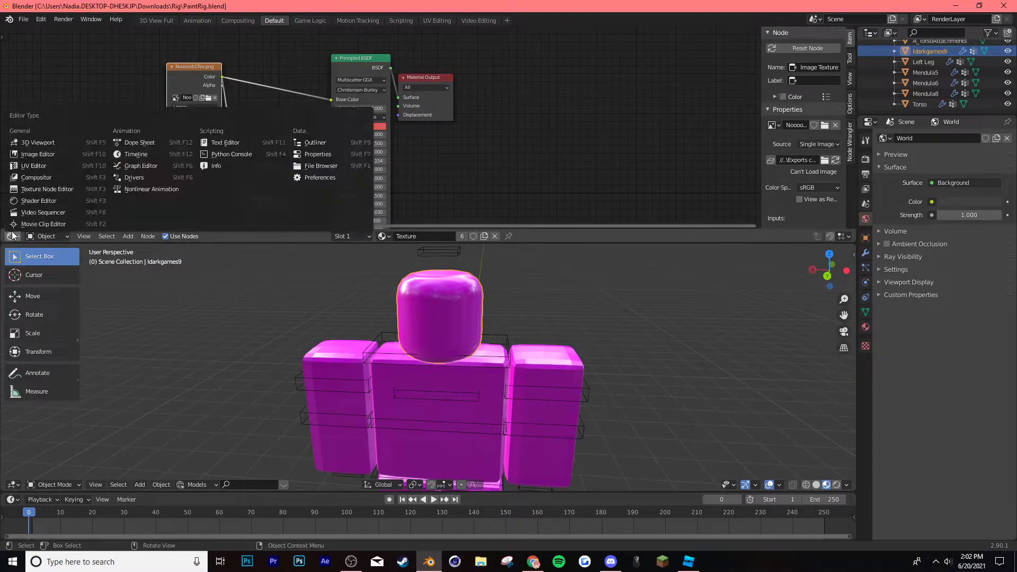
click(39, 200)
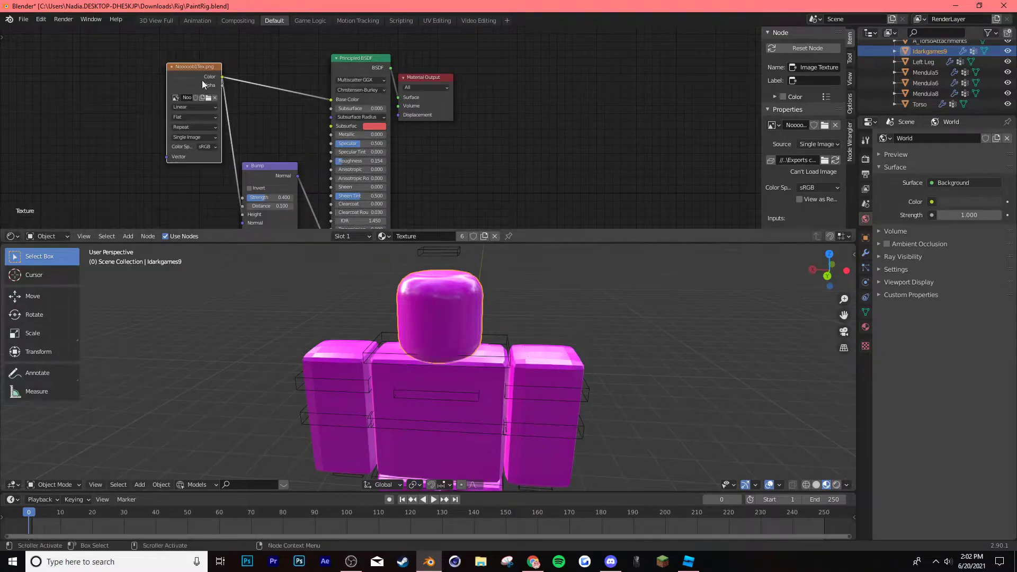
Load Thesushimooshy1Tex.png into the rig material's image texture node and collapse the shader editor to enlarge the 3D viewport
scroll(172, 82, up, 2)
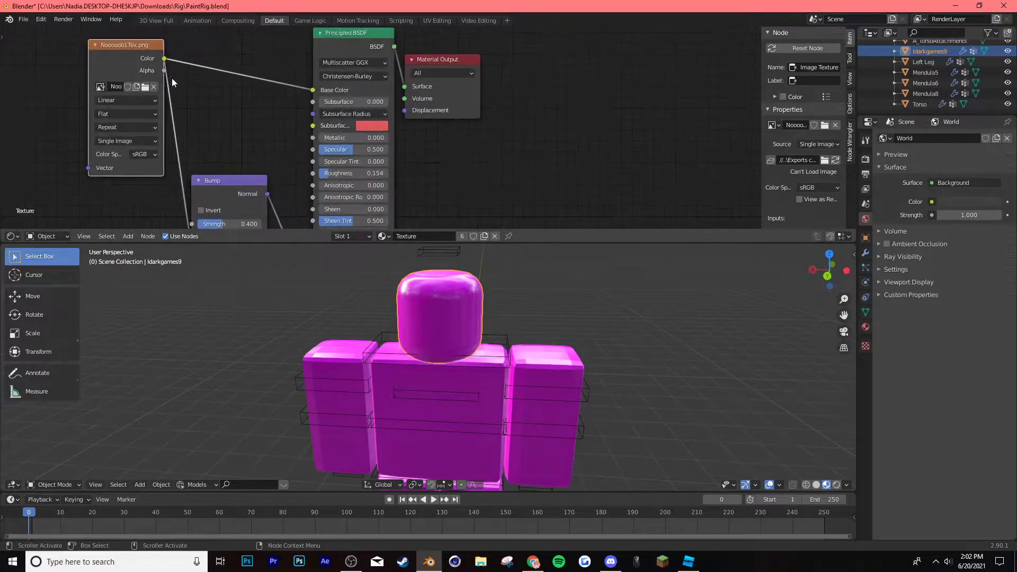
click(146, 89)
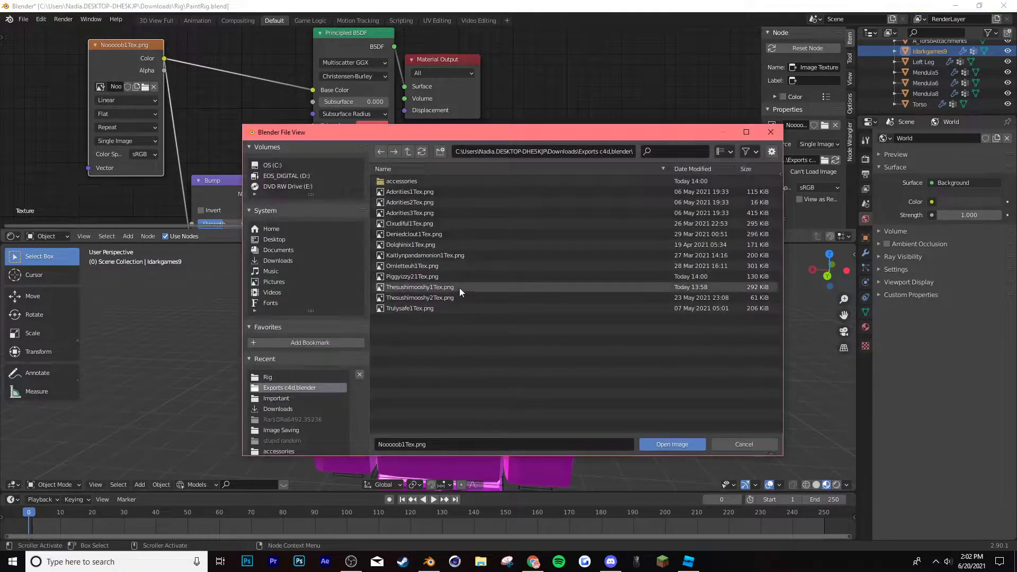
double_click(489, 287)
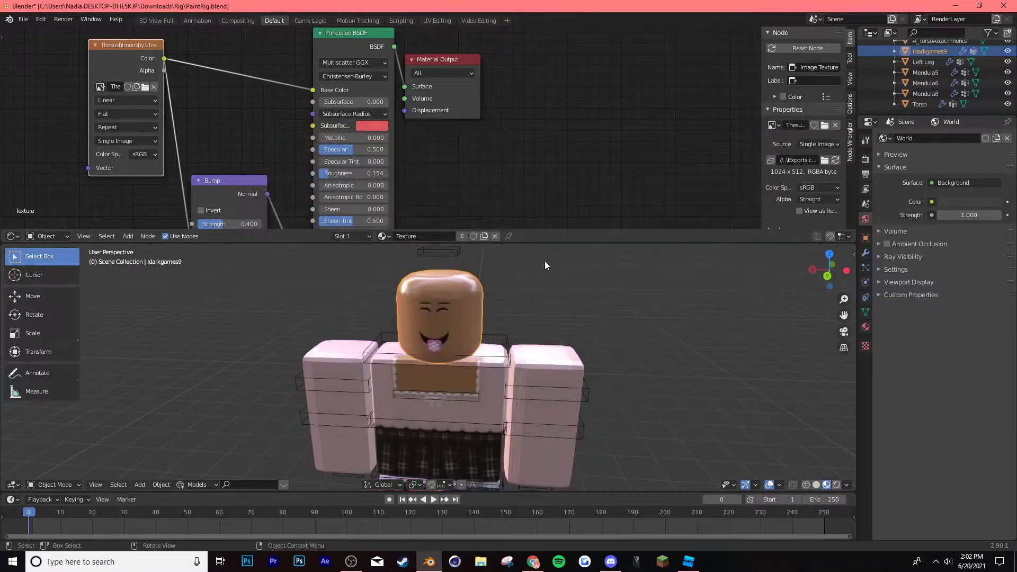
mouse_move(360, 150)
mouse_down()
mouse_move(332, 150)
mouse_move(350, 173)
mouse_move(371, 173)
mouse_up()
drag(545, 232, 545, 12)
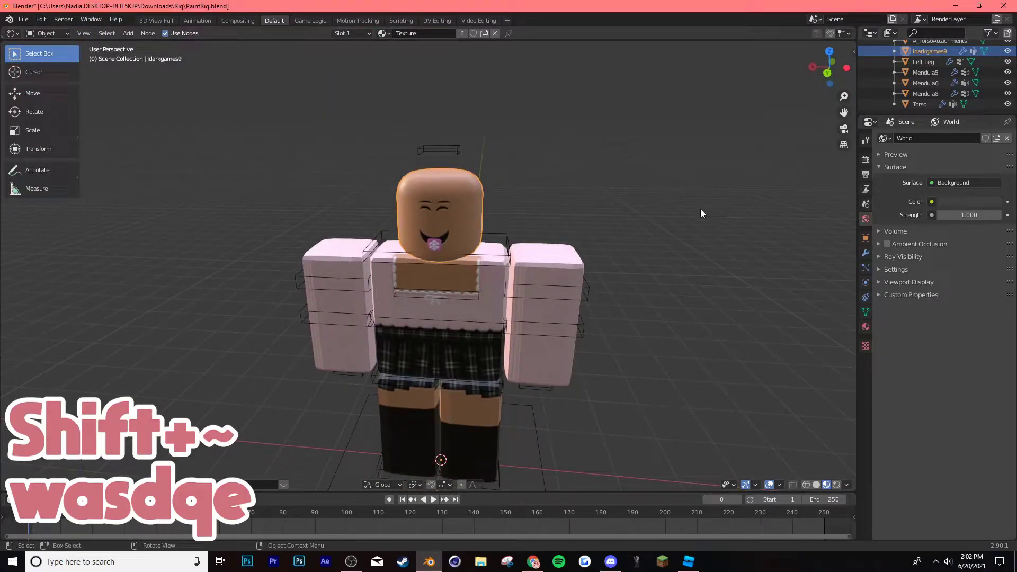
Move around the textured rig with walk navigation, viewing it from different distances, sides and heights
key(shift+grave)
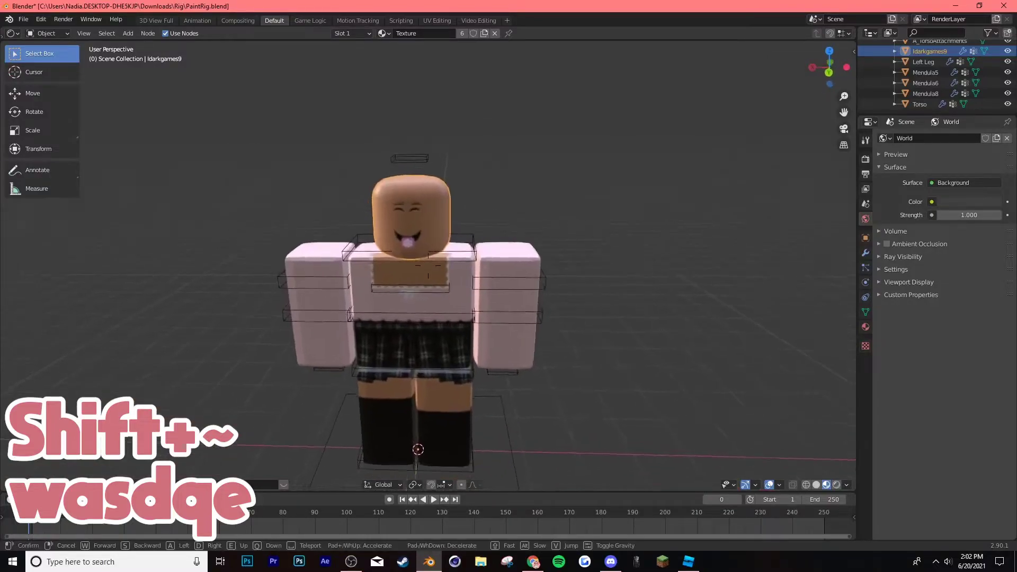
key(w)
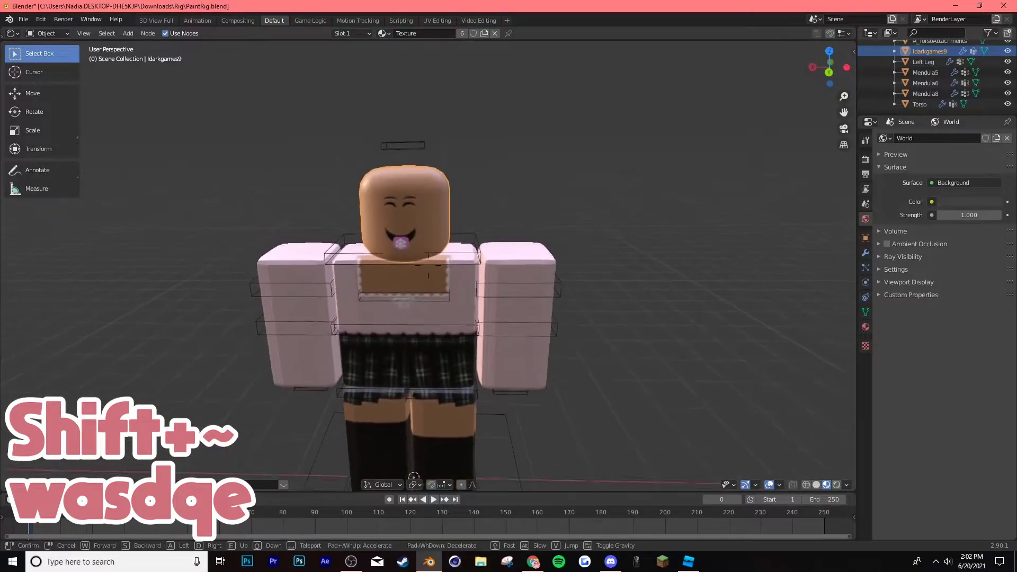
key(s)
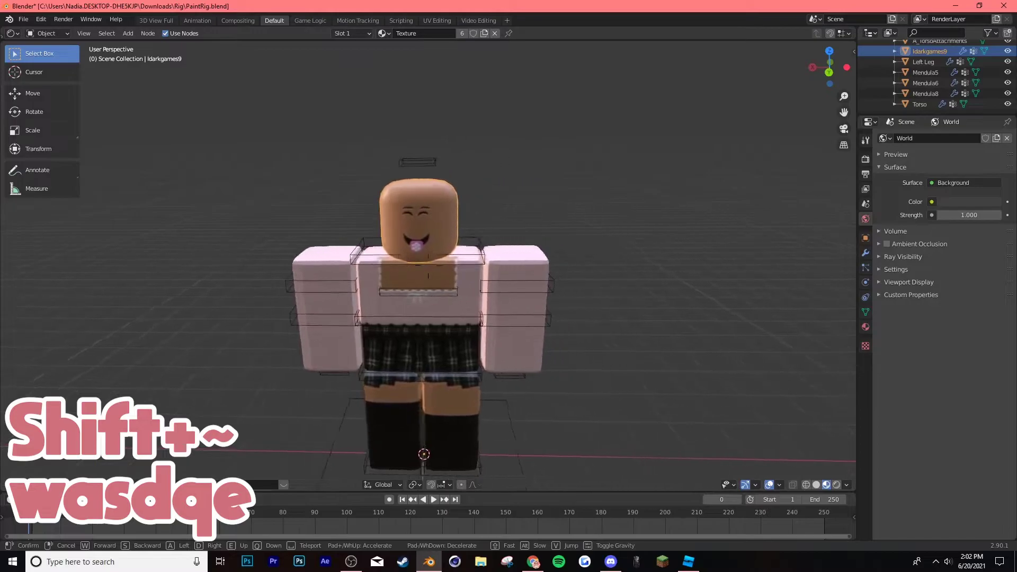
key(d)
key(q)
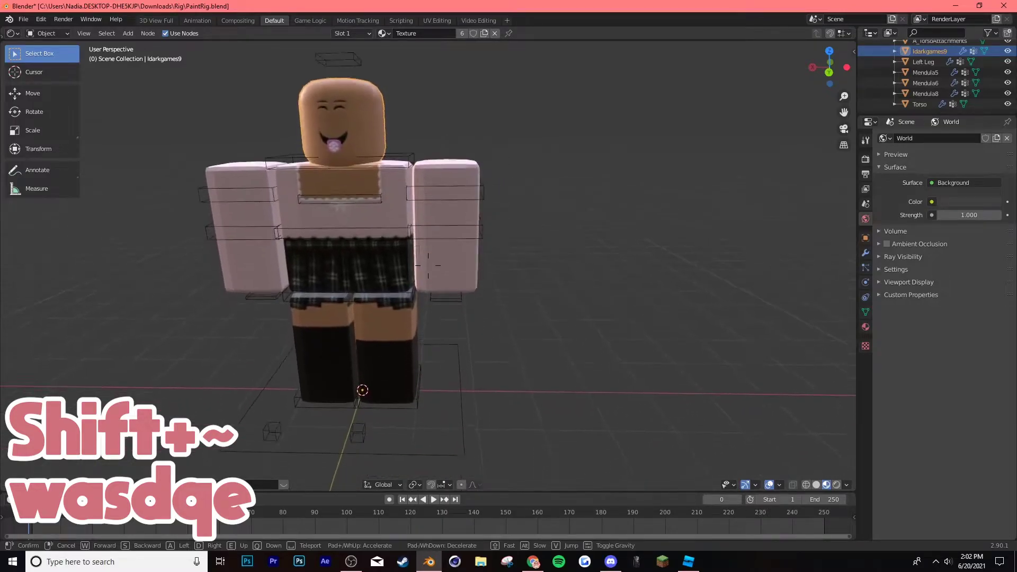
key(e)
key(s)
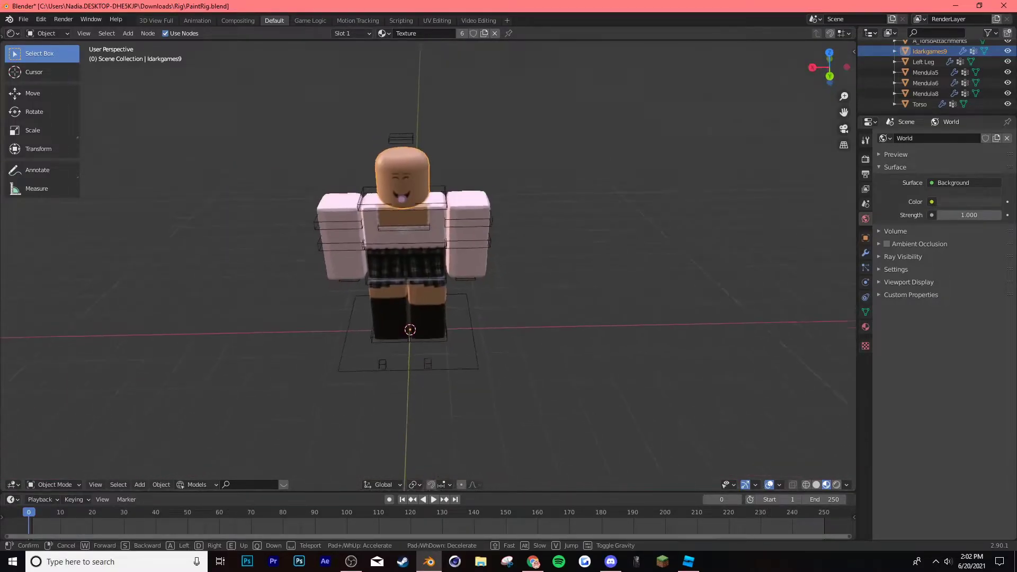
key(w)
click(244, 94)
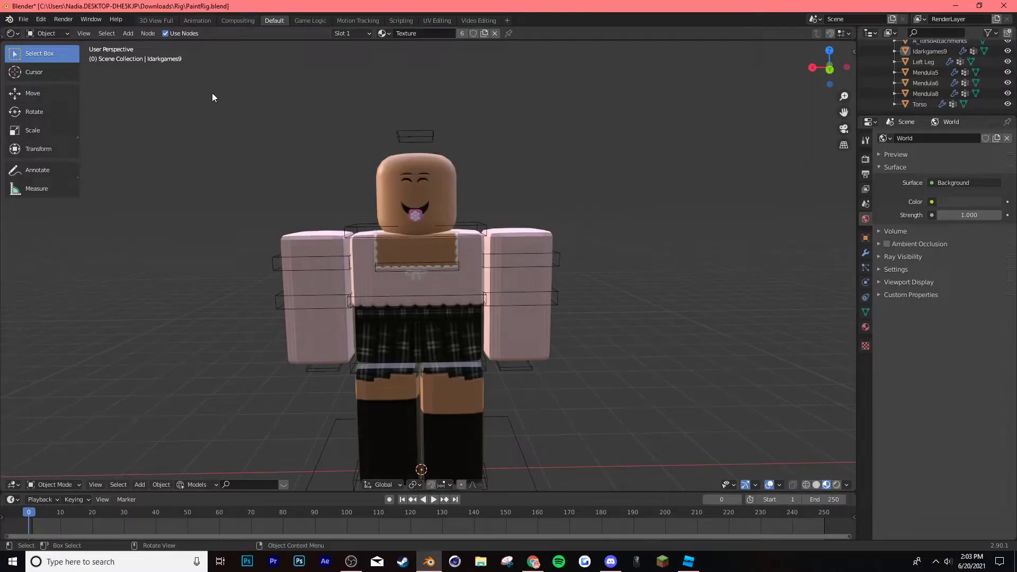
Import TheSushiMooshy.obj from the accessories subfolder of Exports c4d,blender into the rig scene
click(23, 19)
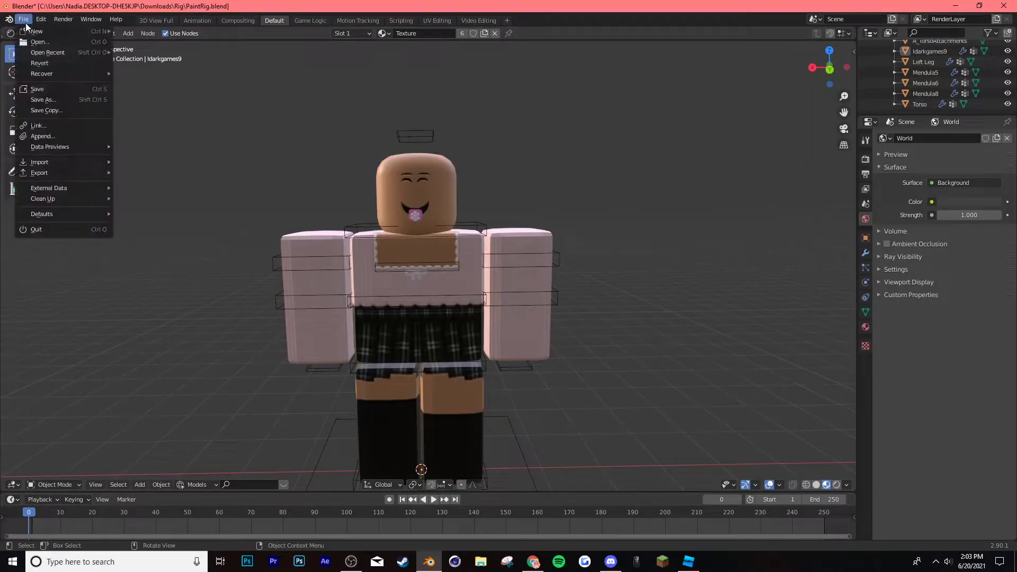
mouse_move(52, 164)
click(182, 241)
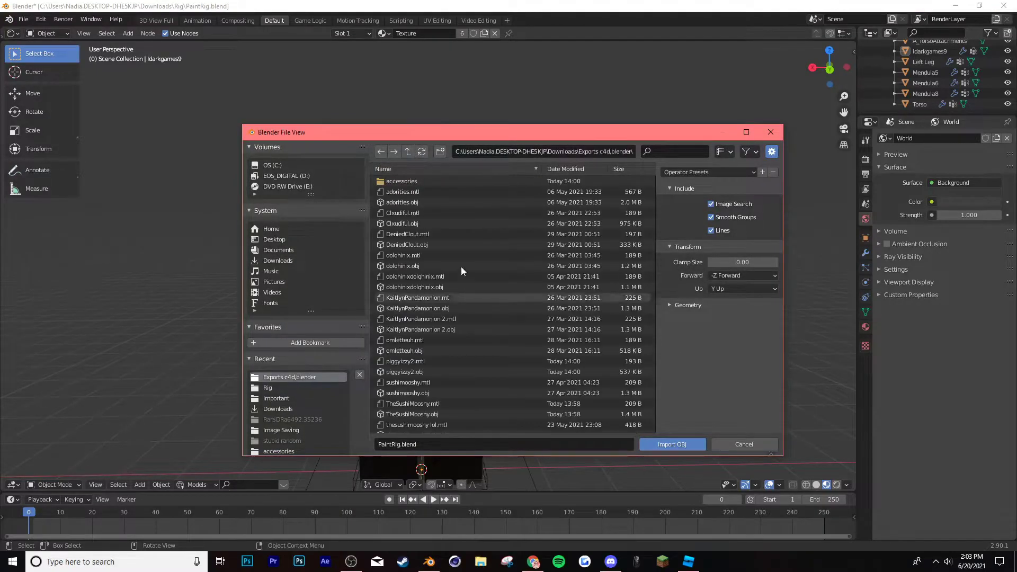
click(442, 178)
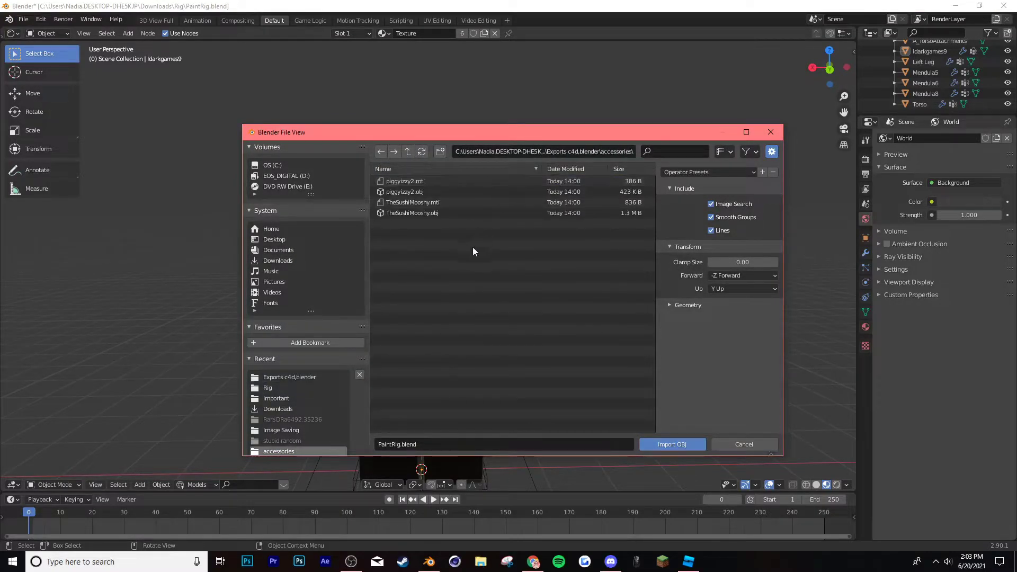
double_click(459, 213)
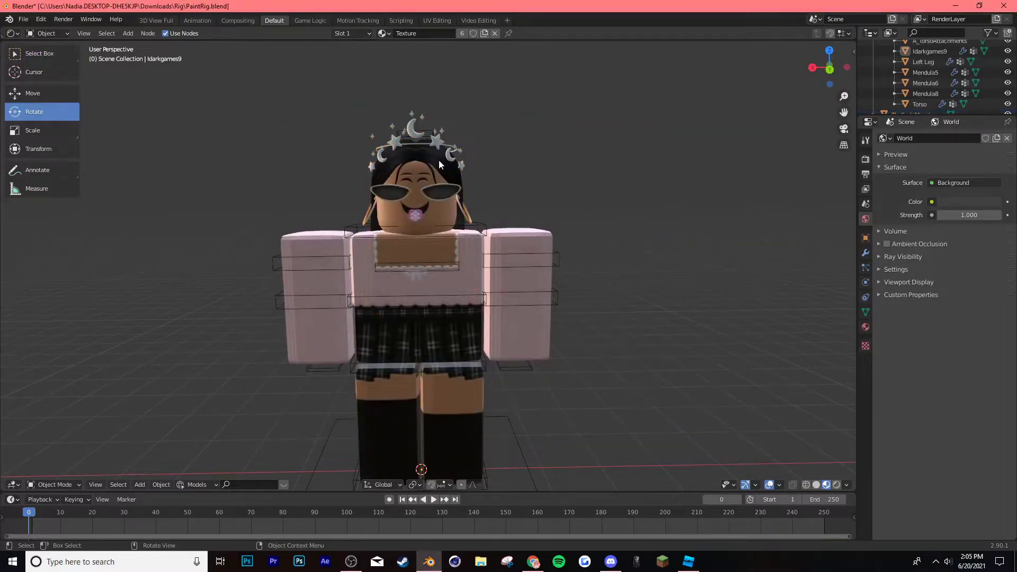
Set the origin of the imported TheSushiMooshy accessories object to its geometry
click(526, 231)
right_click(429, 173)
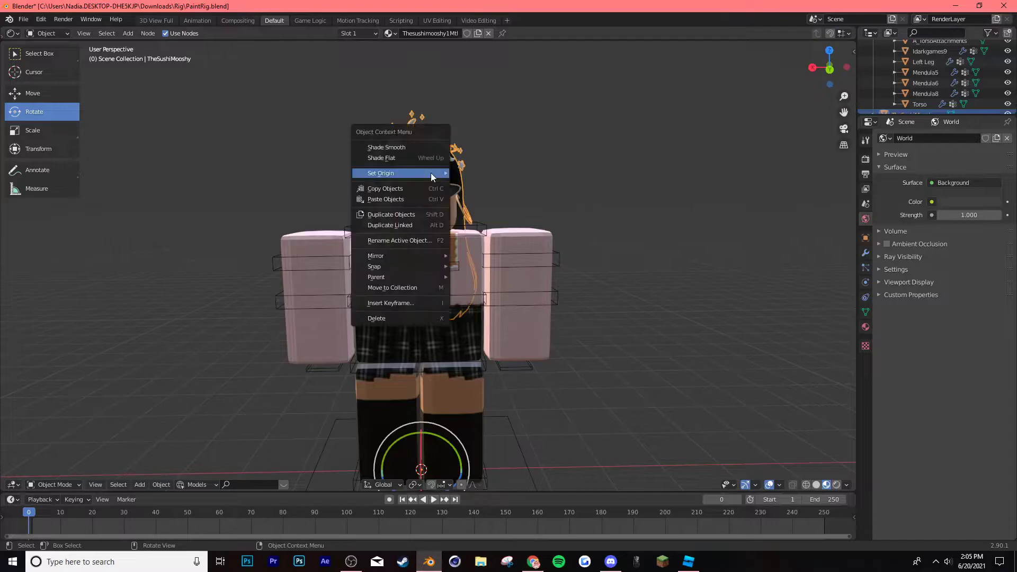
mouse_move(393, 174)
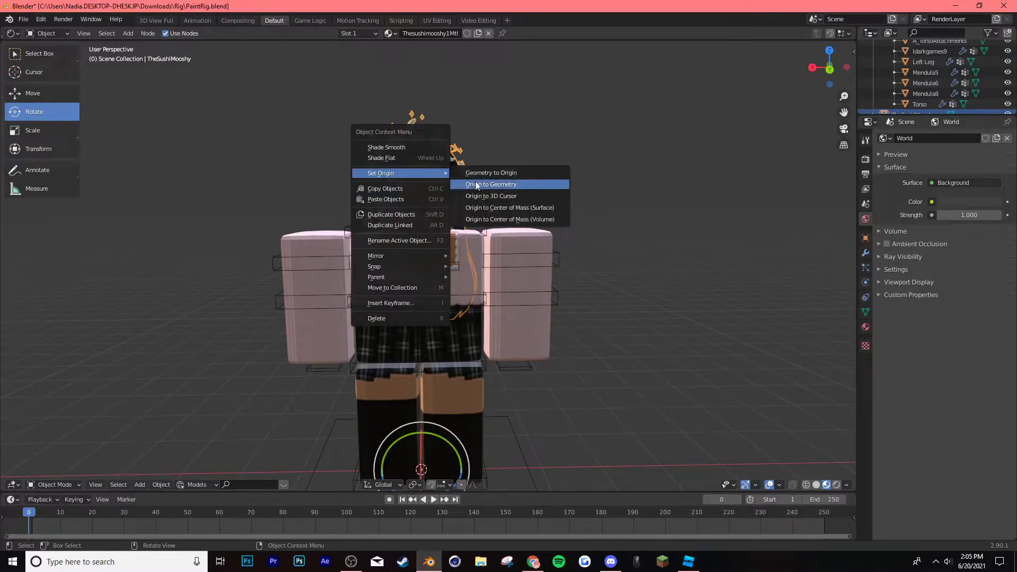
click(514, 185)
Parent the TheSushiMooshy accessories to the rig's A_HeadAttachments control using the Object option, checking the selection in wireframe shading
middle_drag(562, 243, 622, 226)
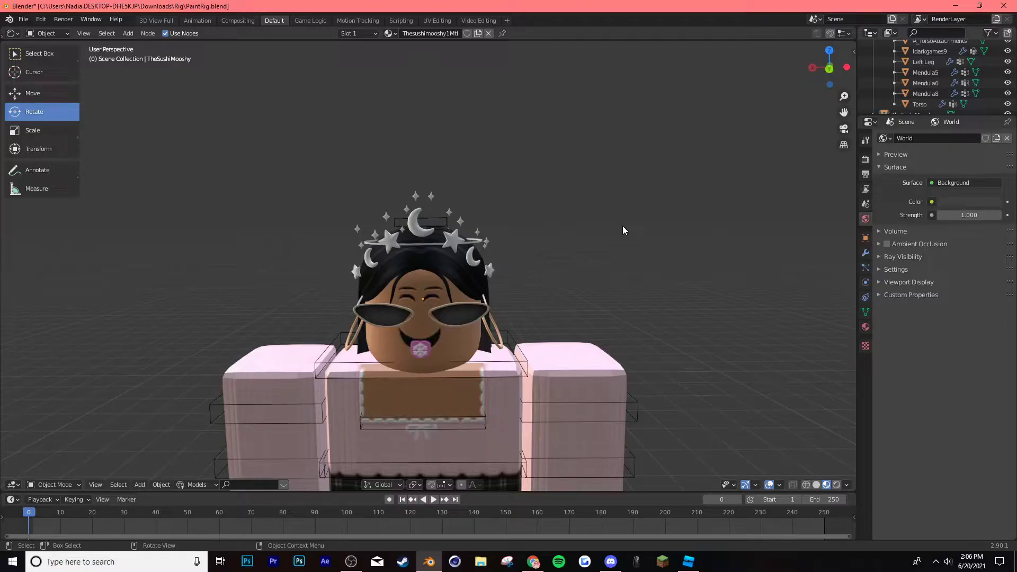
click(437, 222)
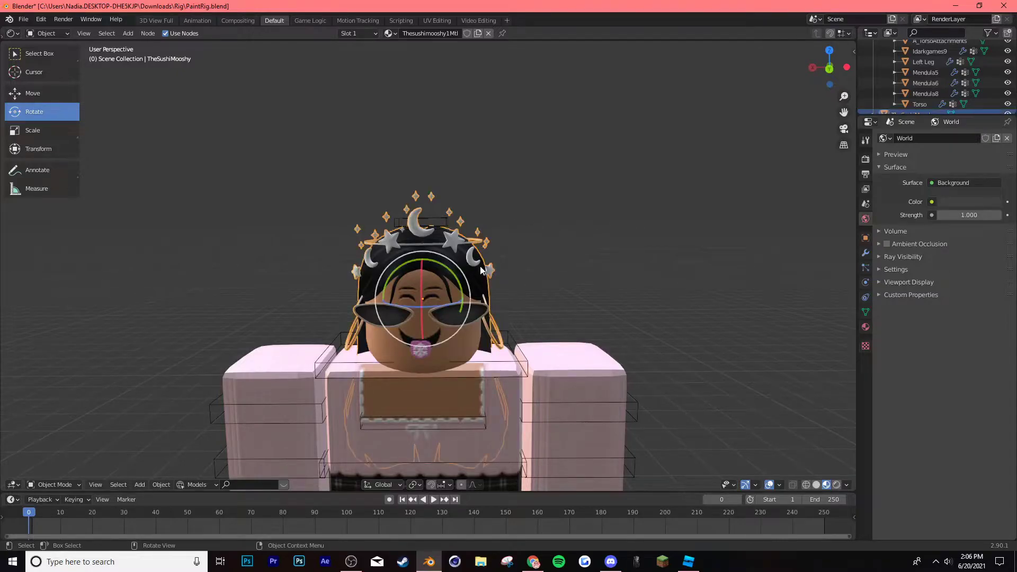
click(437, 221)
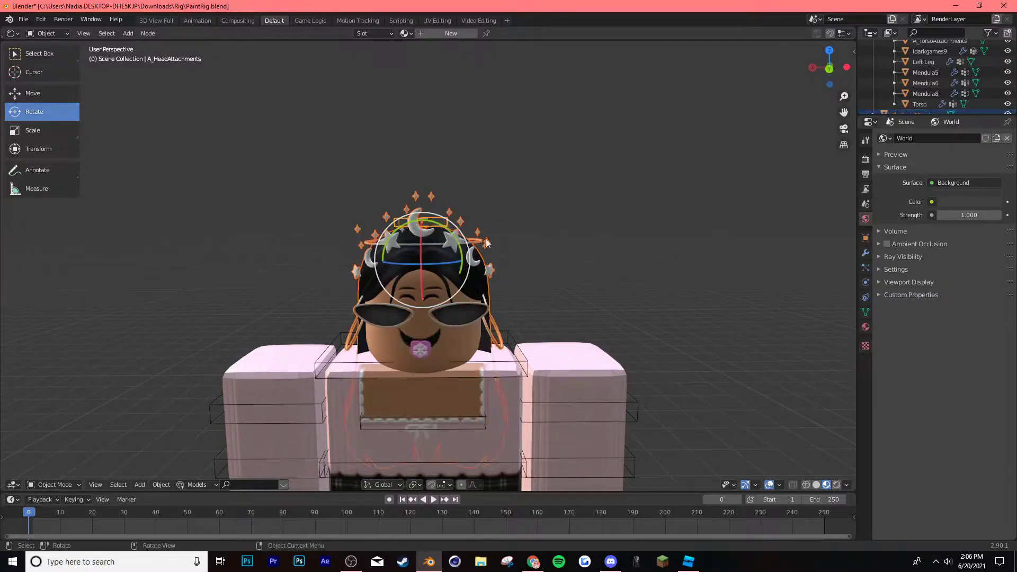
click(806, 485)
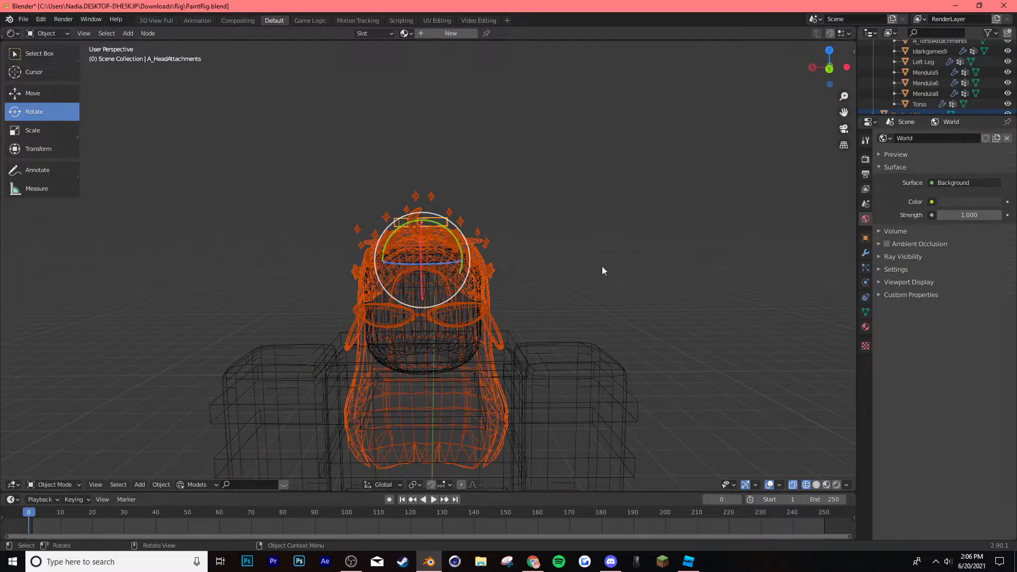
key(ctrl+p)
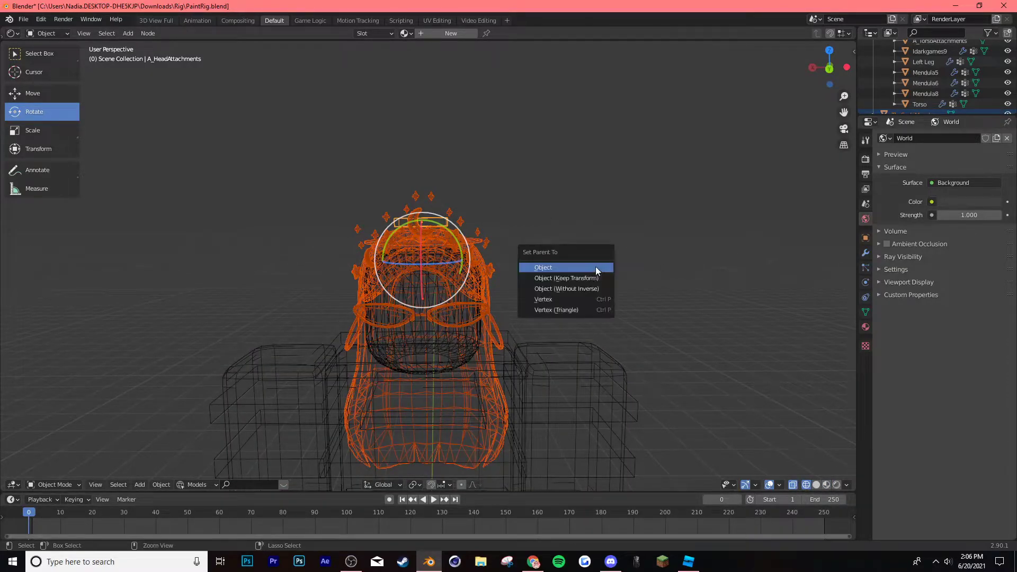
click(596, 272)
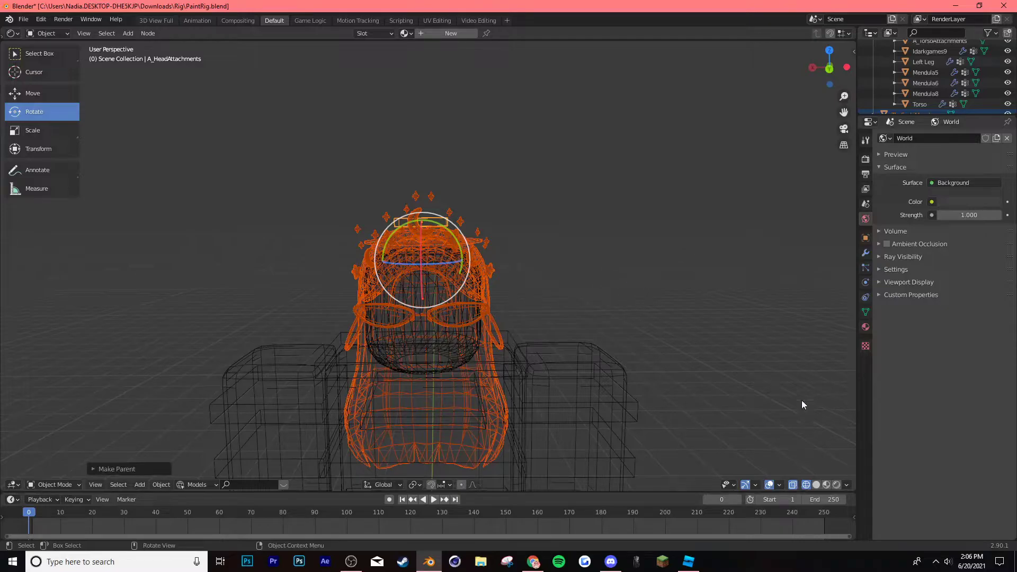
click(825, 485)
Select the RoBone armature of the textured rig and switch it to Pose Mode
key(shift+grave)
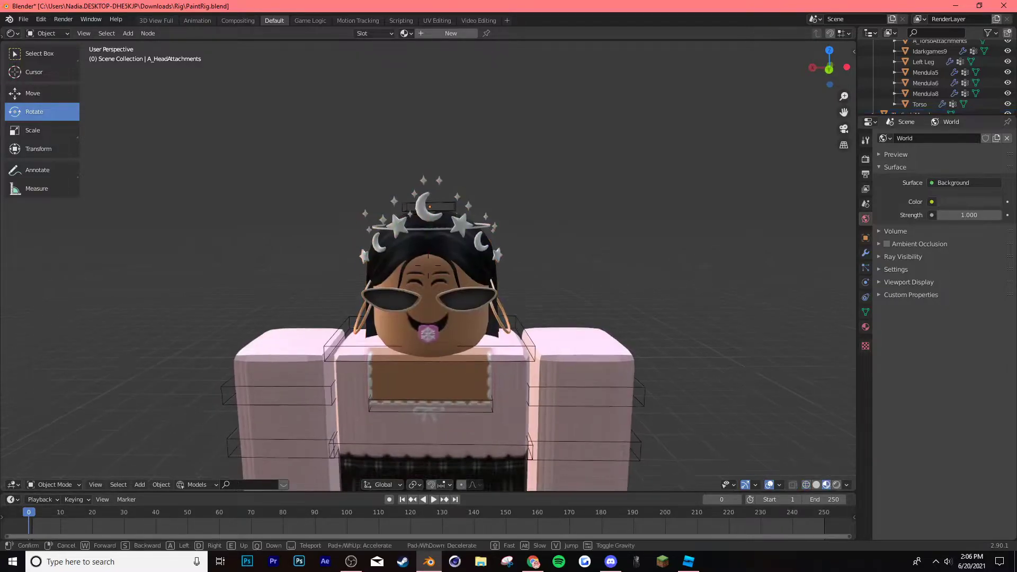
key(w)
key(s)
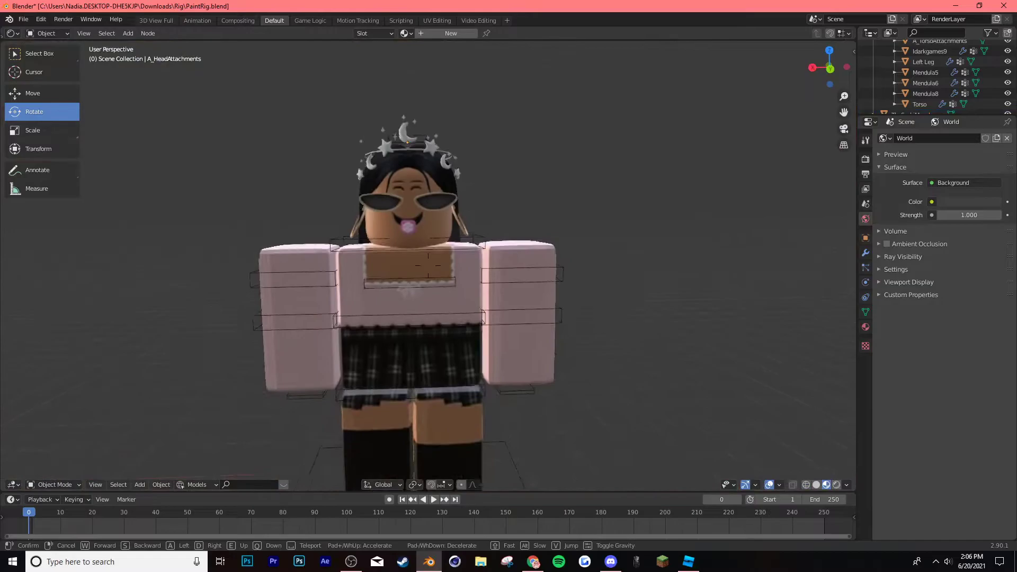
click(479, 198)
click(478, 198)
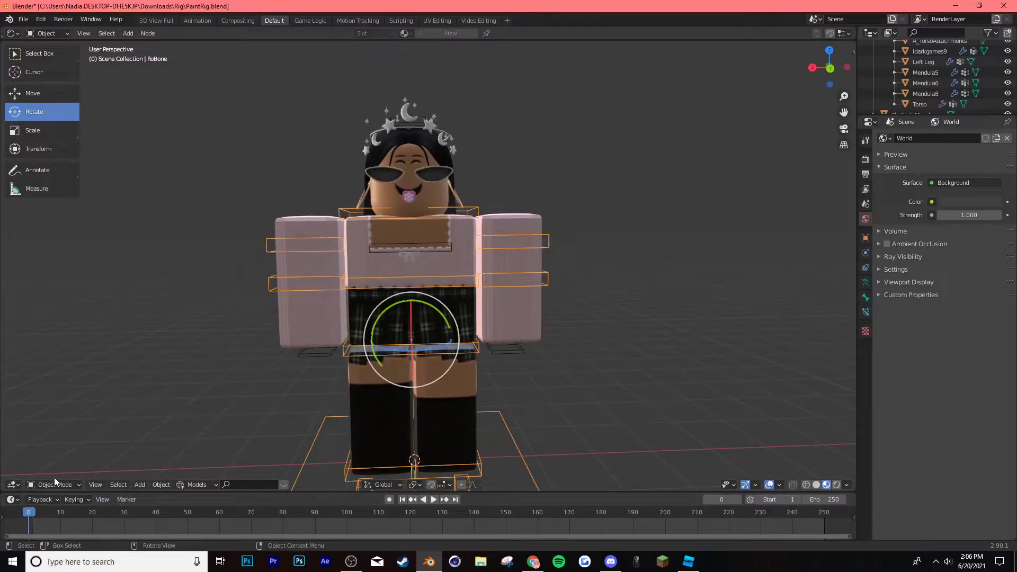
click(75, 483)
click(54, 449)
Try rotating the rig's Head bone with its attached accessories, undo it, and try the Base bone
click(474, 211)
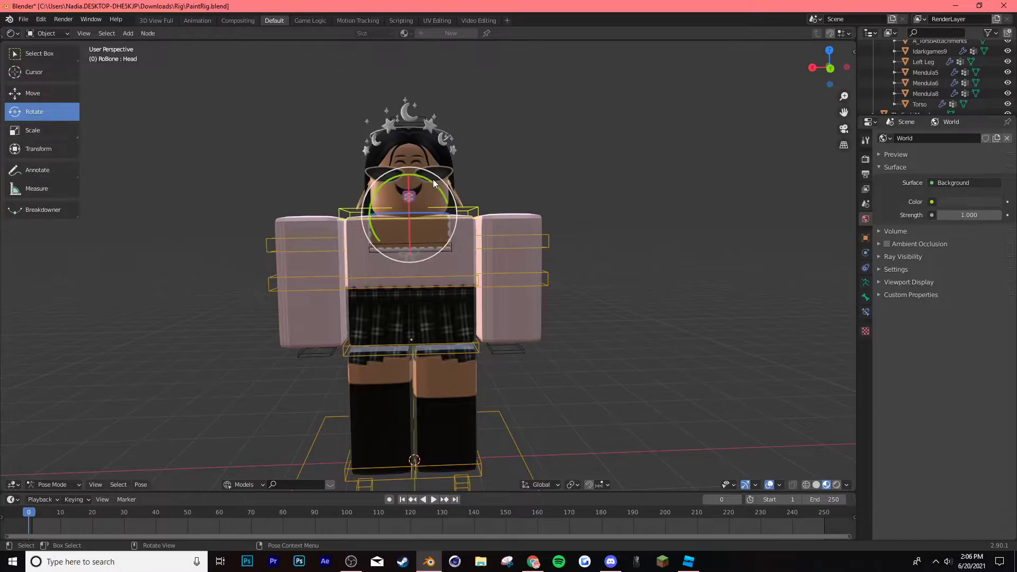
drag(434, 180, 653, 395)
key(ctrl+z)
click(497, 460)
drag(450, 434, 476, 413)
middle_drag(477, 413, 674, 333)
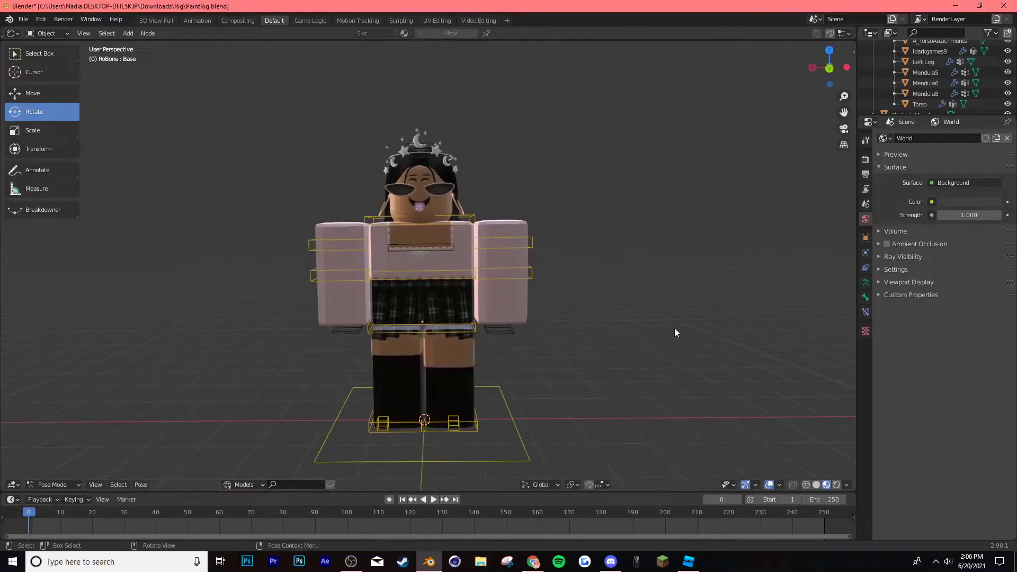
Try rotating the rig's L A arm bone and undo the test rotation
click(526, 250)
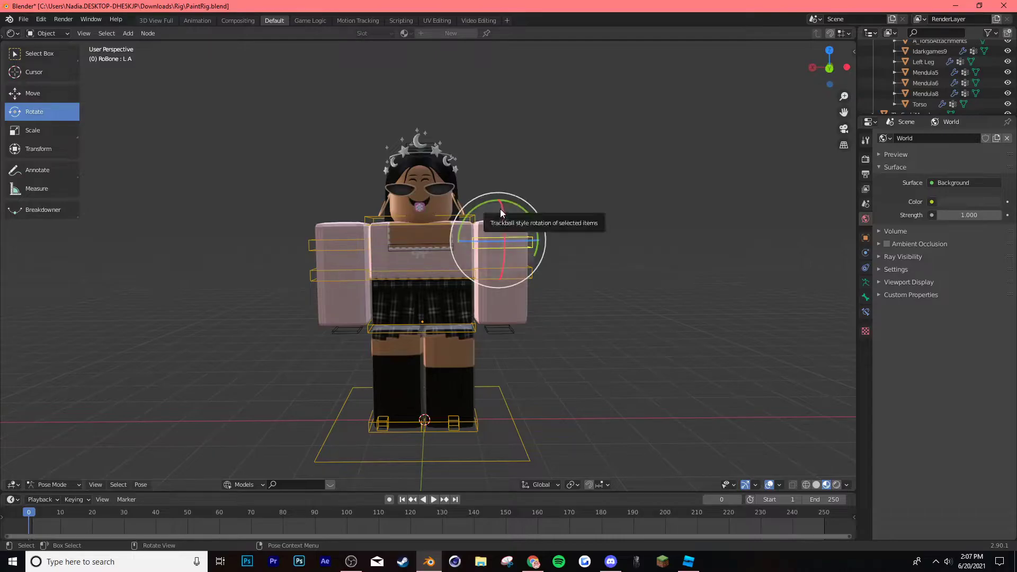
drag(500, 209, 508, 208)
key(ctrl+z)
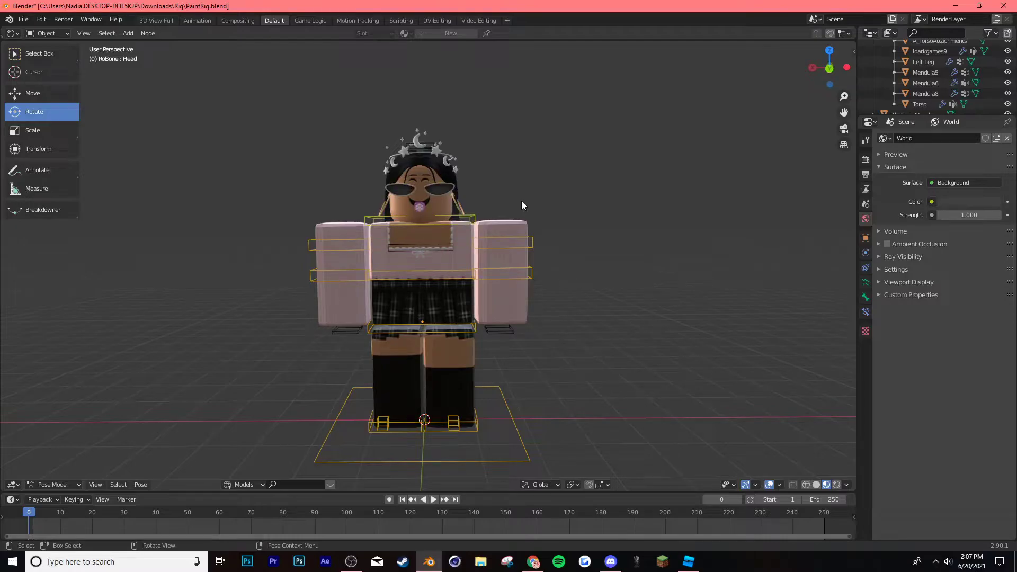
key(ctrl+z)
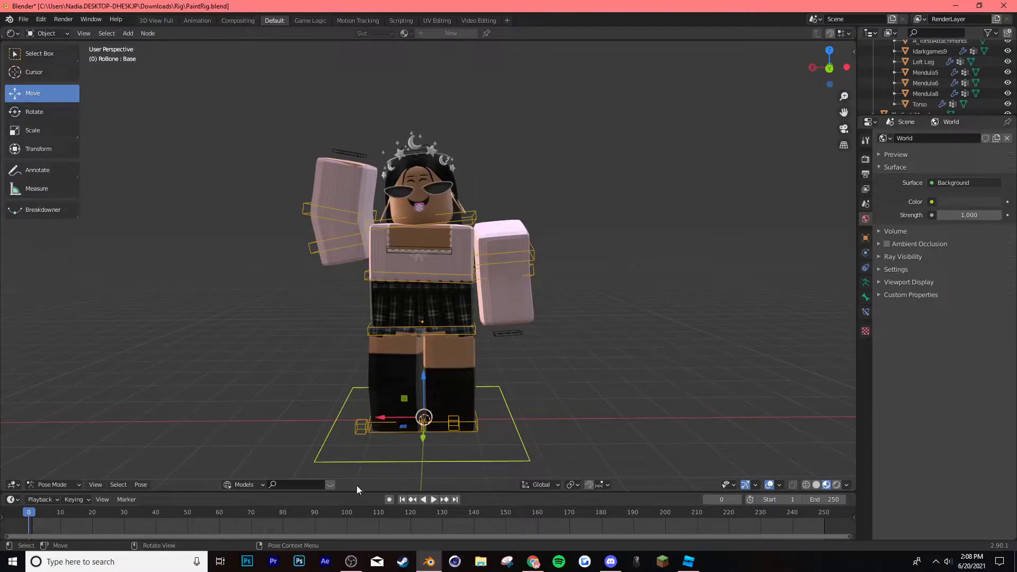
Move the posed character sideways along the X axis by its Base bone, clearing the scene centre
click(405, 460)
drag(375, 432, 107, 432)
click(777, 132)
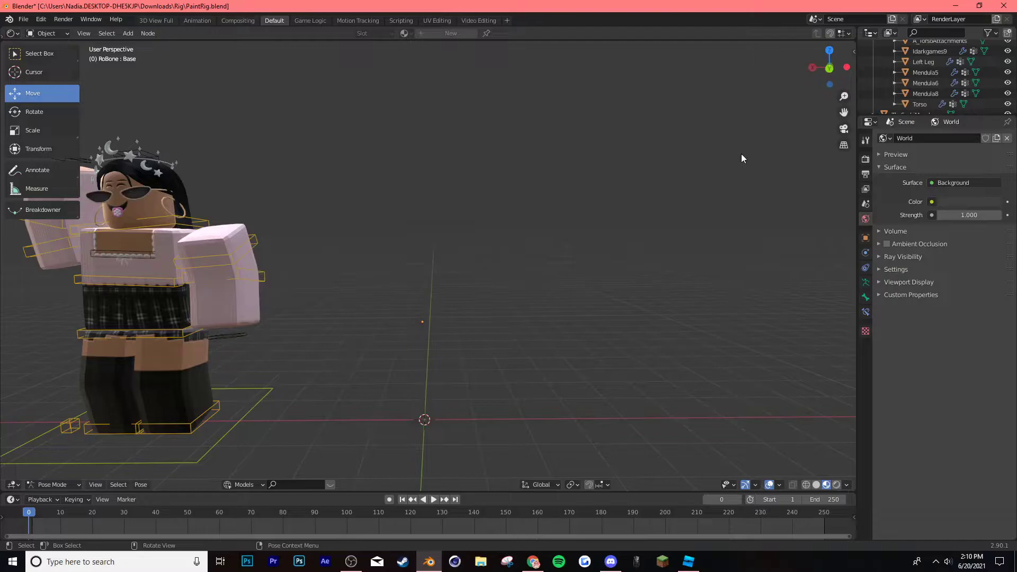
Append all items from the Object folder of Extra Paint Rig.blend as a second rig
click(23, 19)
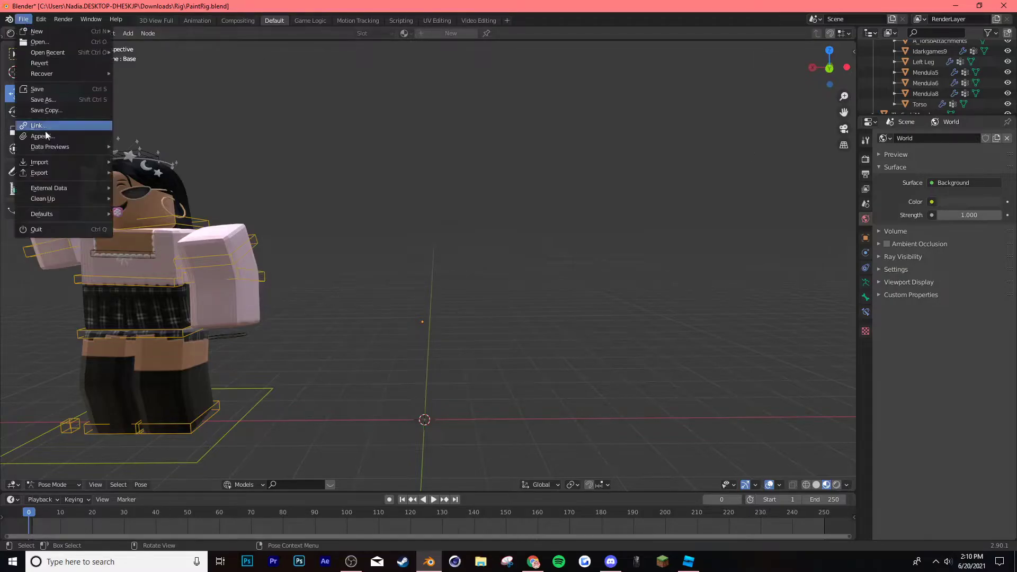
click(49, 137)
click(407, 153)
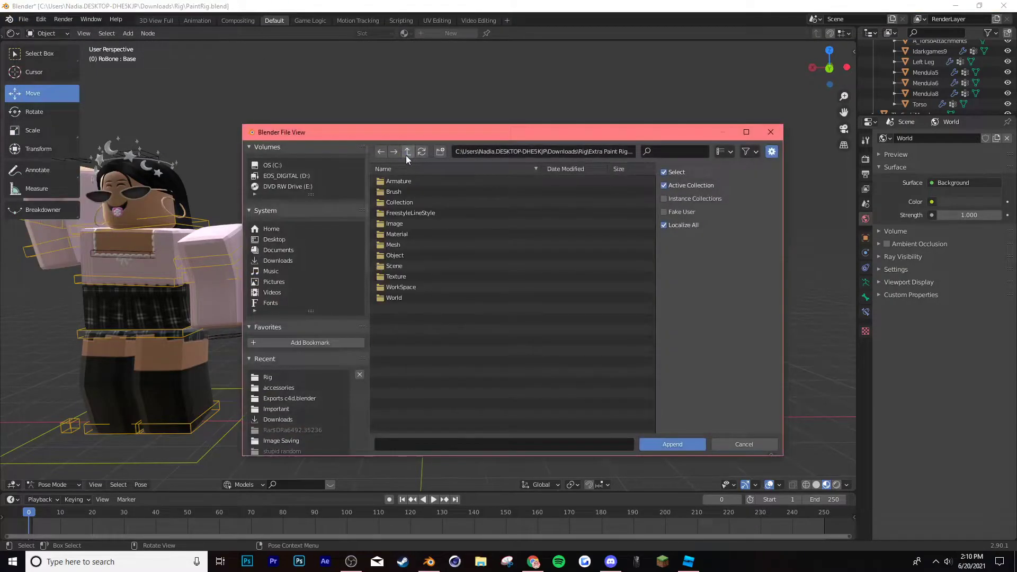
click(406, 153)
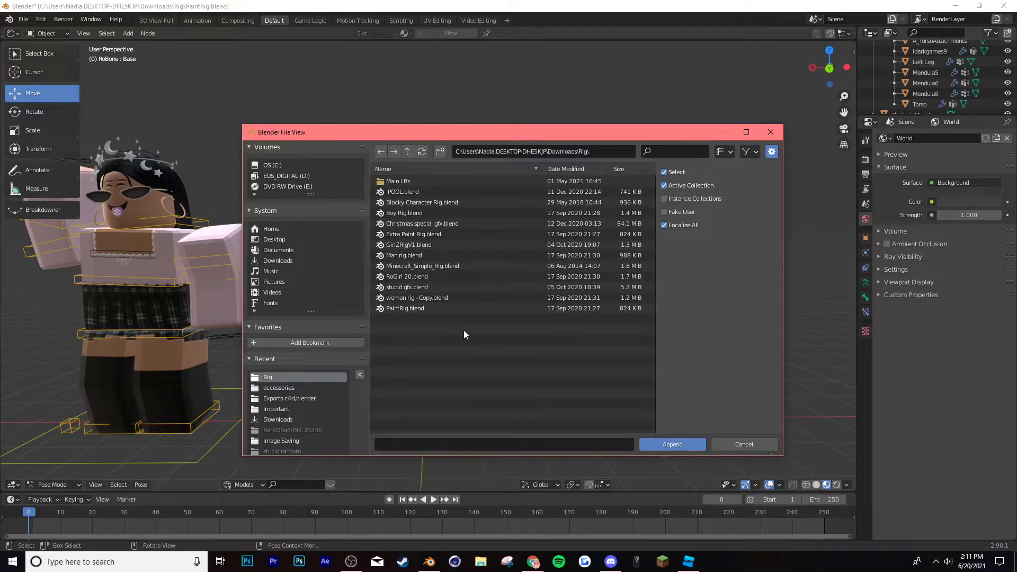
click(462, 234)
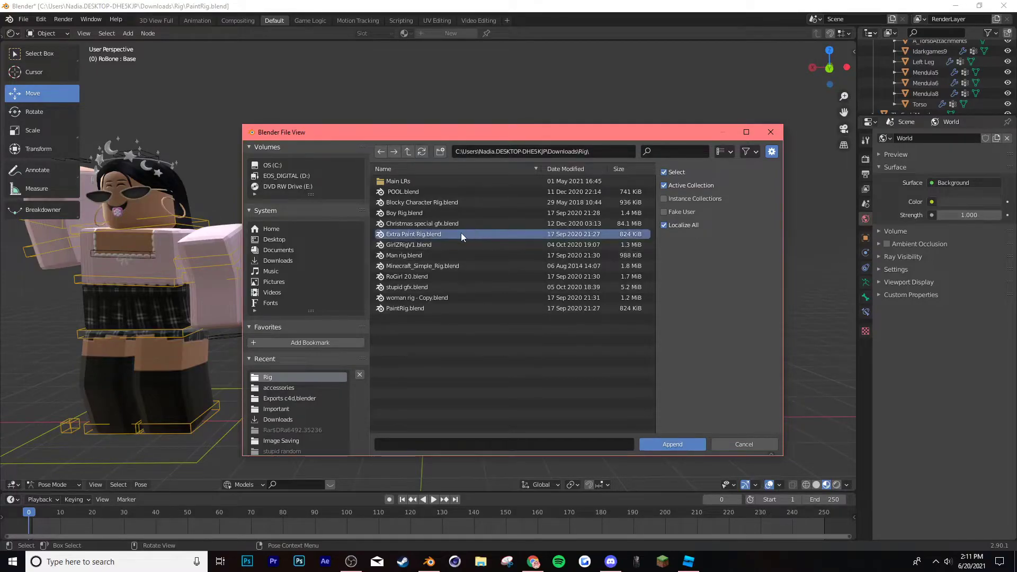
double_click(479, 234)
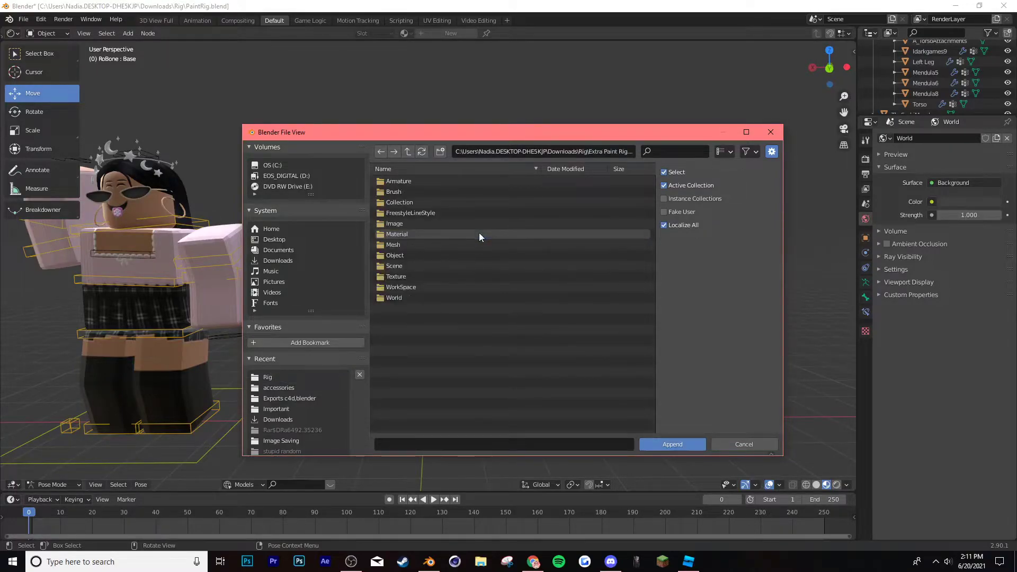
click(413, 255)
double_click(413, 255)
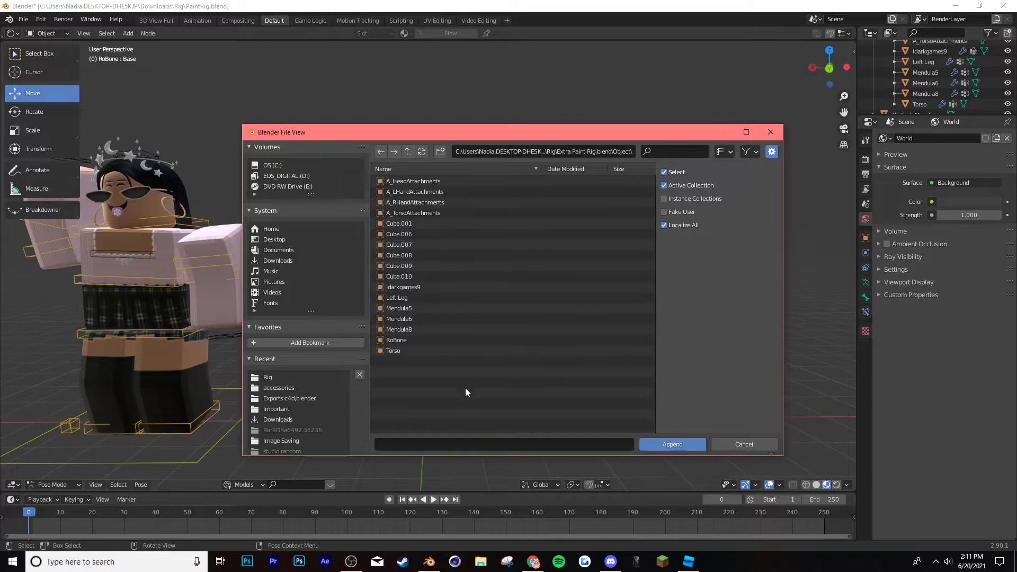
key(a)
click(678, 442)
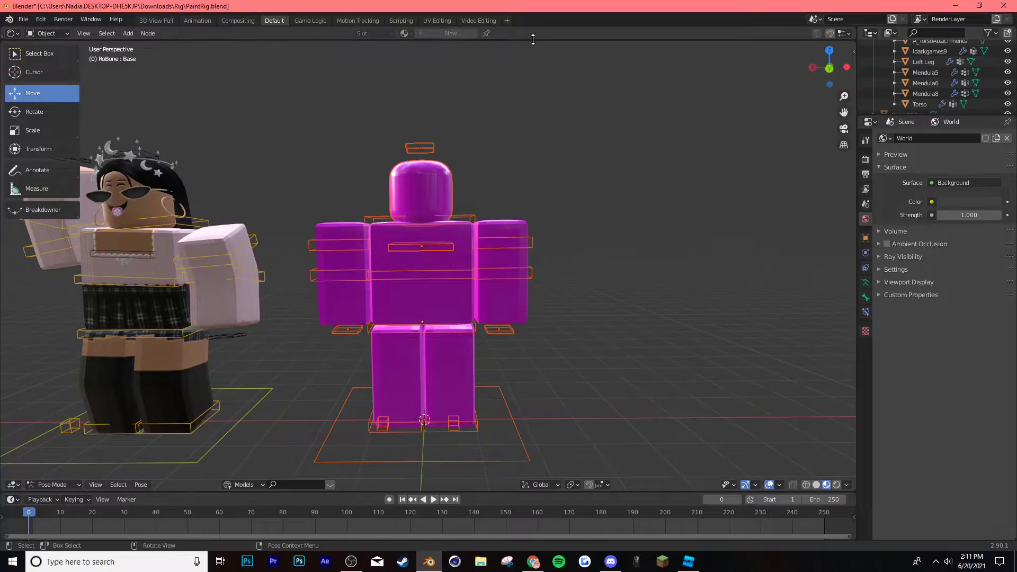
Enlarge the shader editor, select the new rig's head in Object Mode, and load Piggyizzy21Tex.png into its image texture node
drag(535, 39, 530, 212)
key(ctrl+Tab)
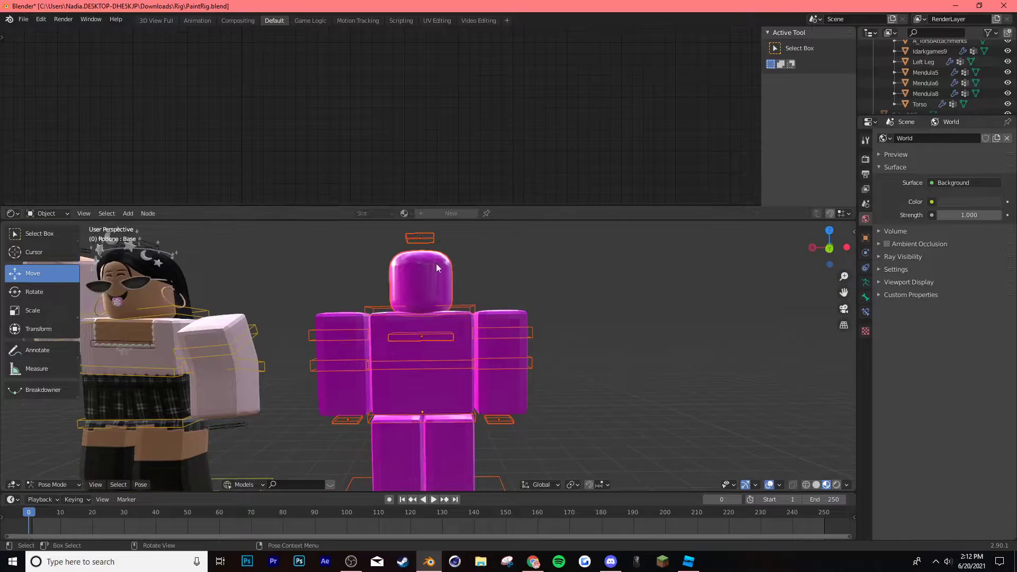
click(449, 275)
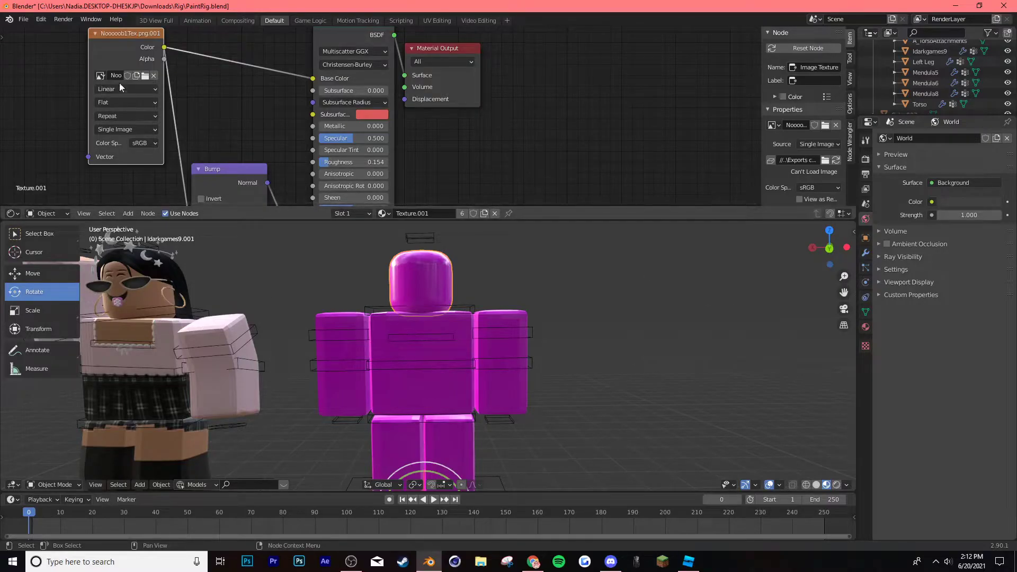
click(145, 76)
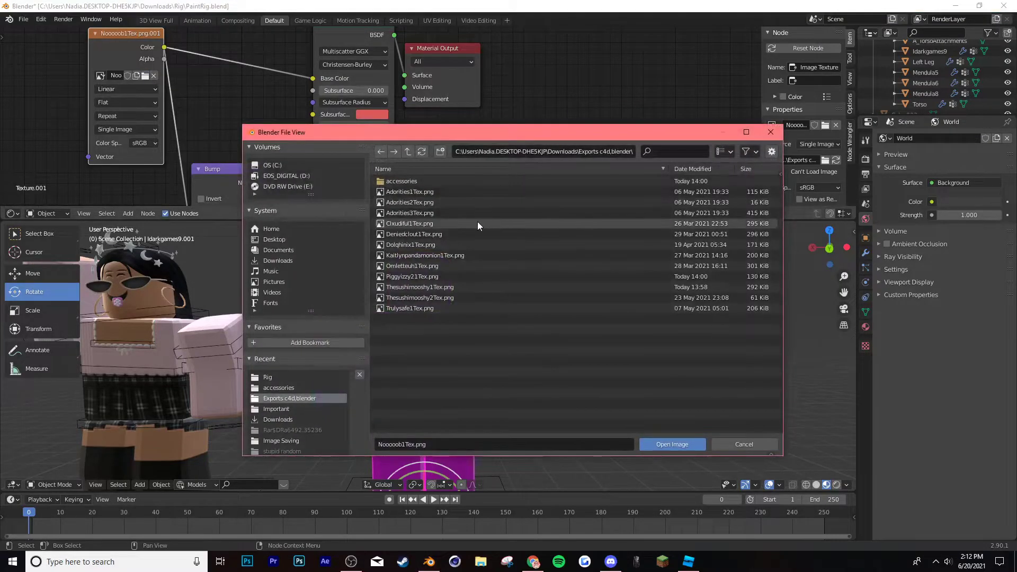
double_click(453, 276)
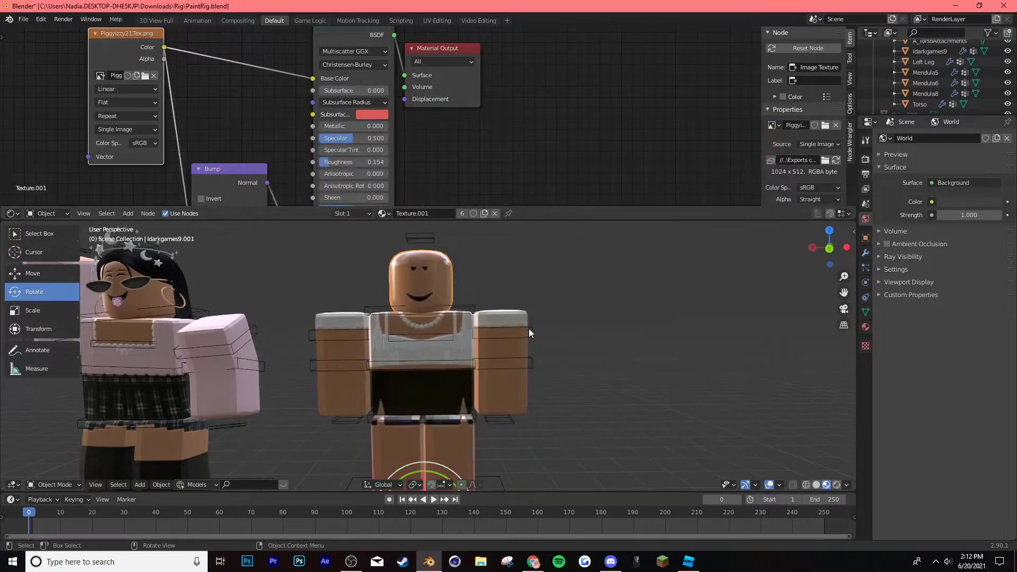
Set the new rig material's Roughness to 0.631 and Specular to 0.254, and collapse the shader editor
drag(339, 162, 363, 162)
double_click(339, 138)
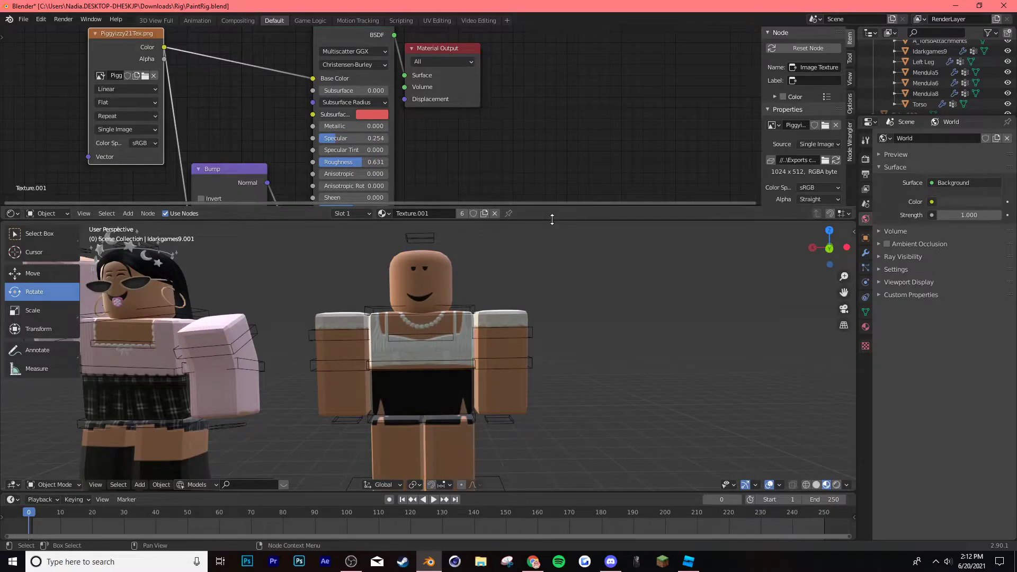
drag(562, 208, 567, 34)
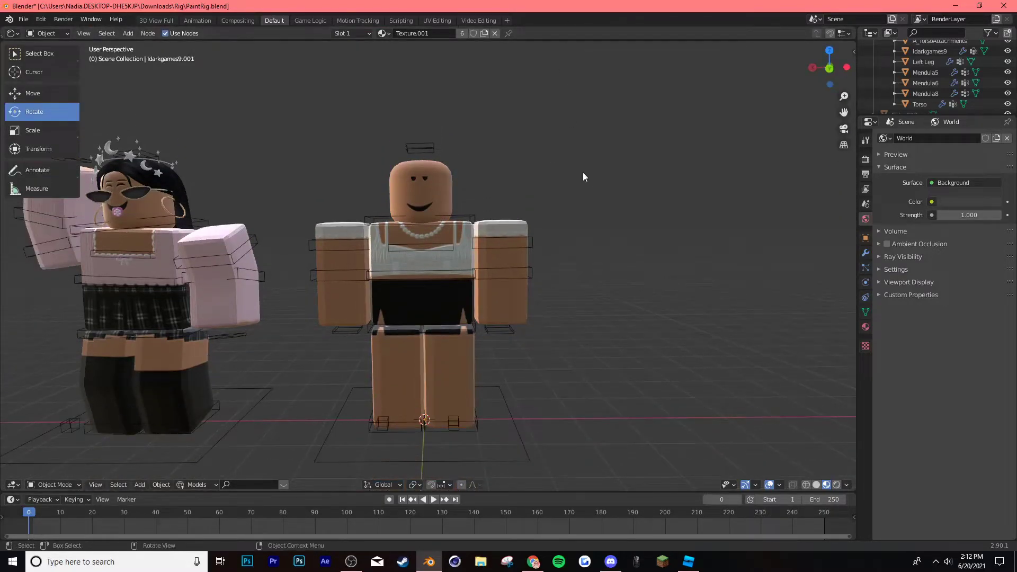
Import piggyizzy2.obj from the accessories subfolder as a Wavefront file
click(25, 20)
mouse_move(53, 162)
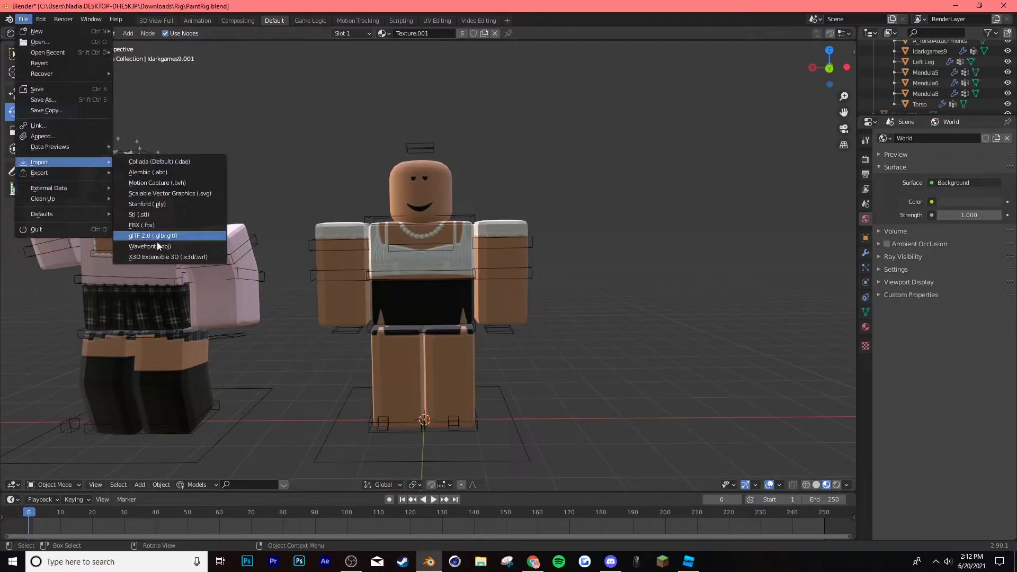
click(157, 242)
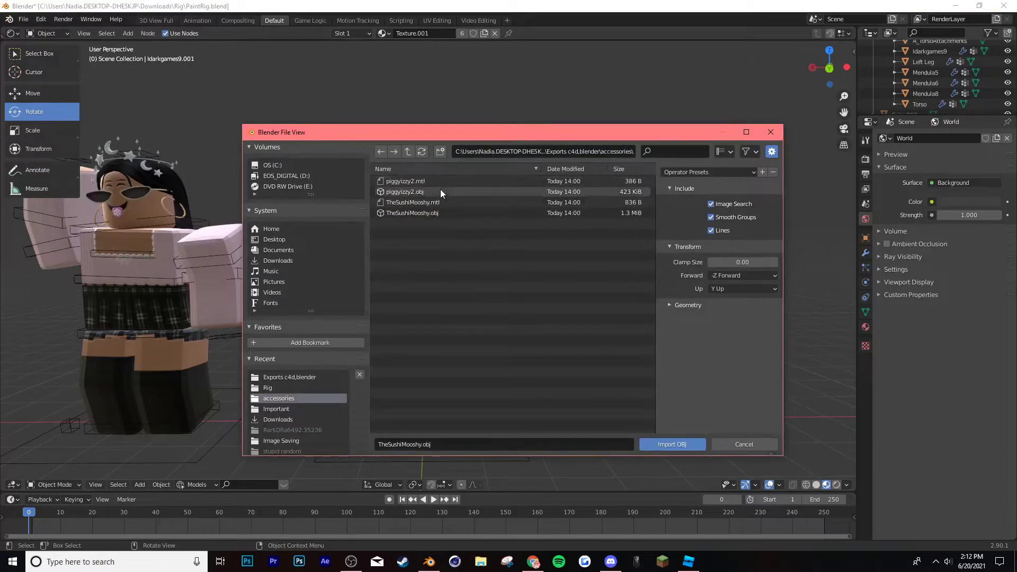
double_click(443, 192)
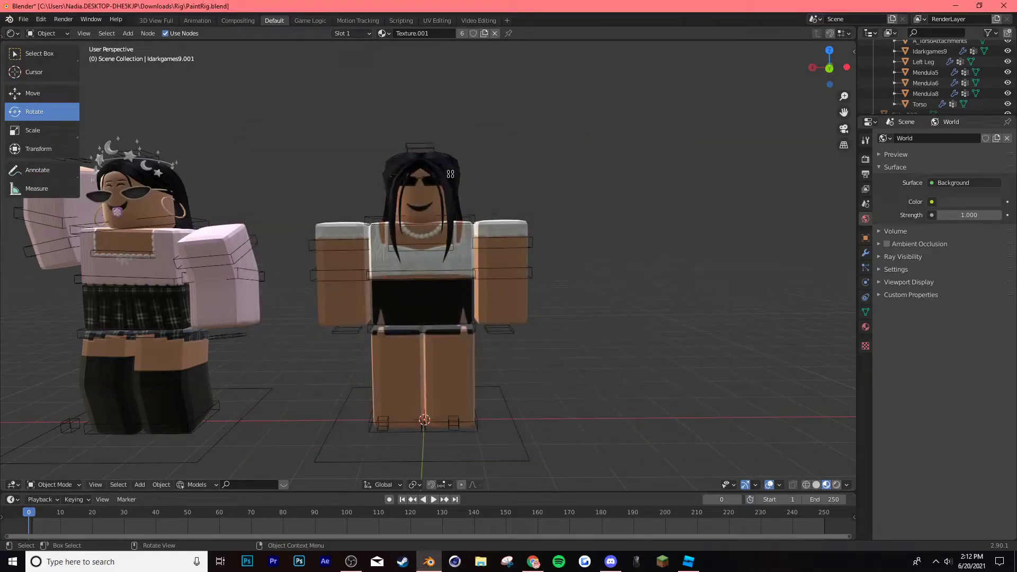
Set the origin of the imported piggyizzy2 accessories object to its geometry
right_click(443, 172)
mouse_move(442, 172)
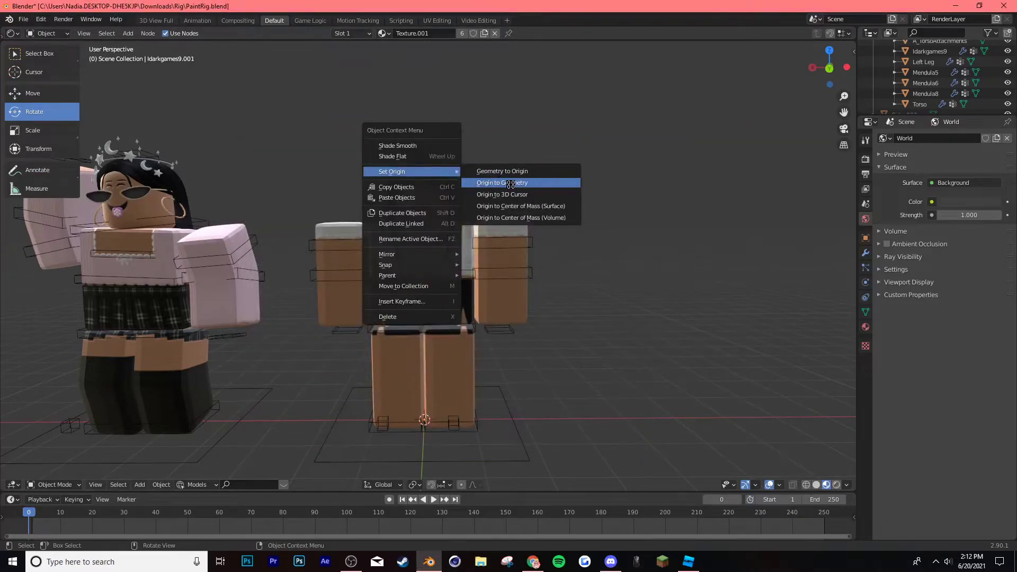
click(511, 182)
click(435, 162)
right_click(444, 165)
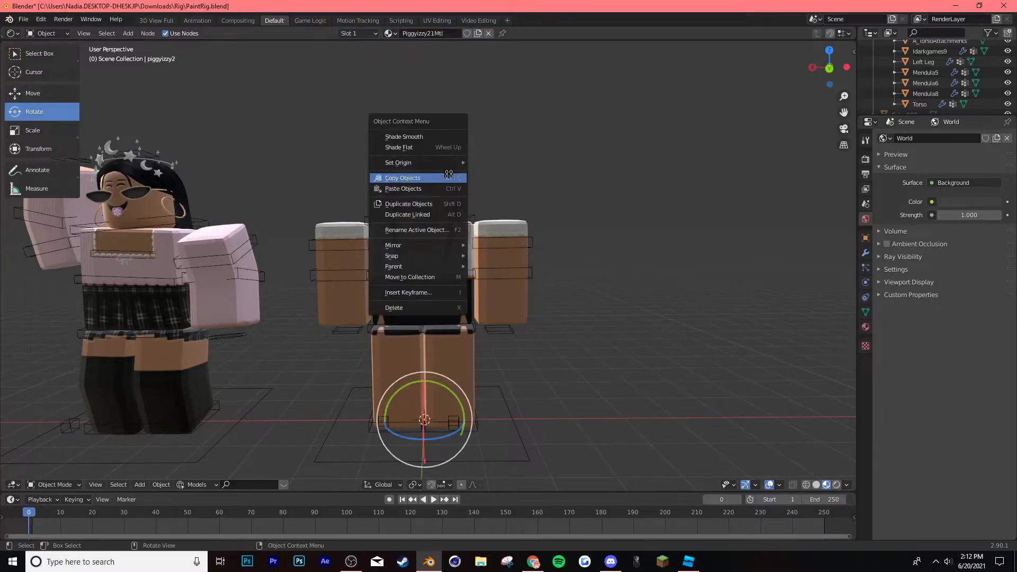
mouse_move(443, 162)
click(499, 173)
Parent the piggyizzy2 accessories to the new rig's head control above the hair using the Object option, and clear the selection
click(577, 259)
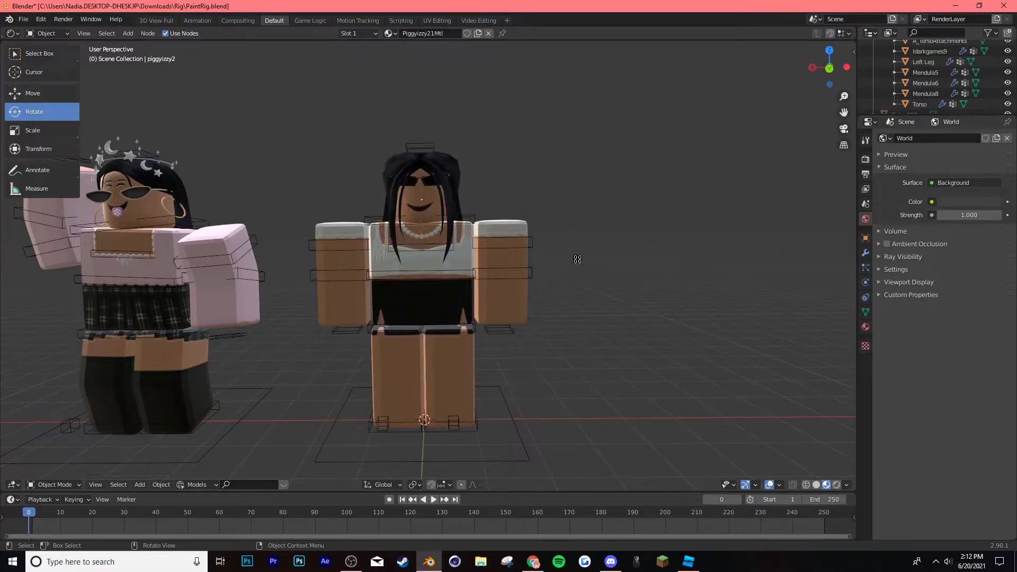
click(447, 175)
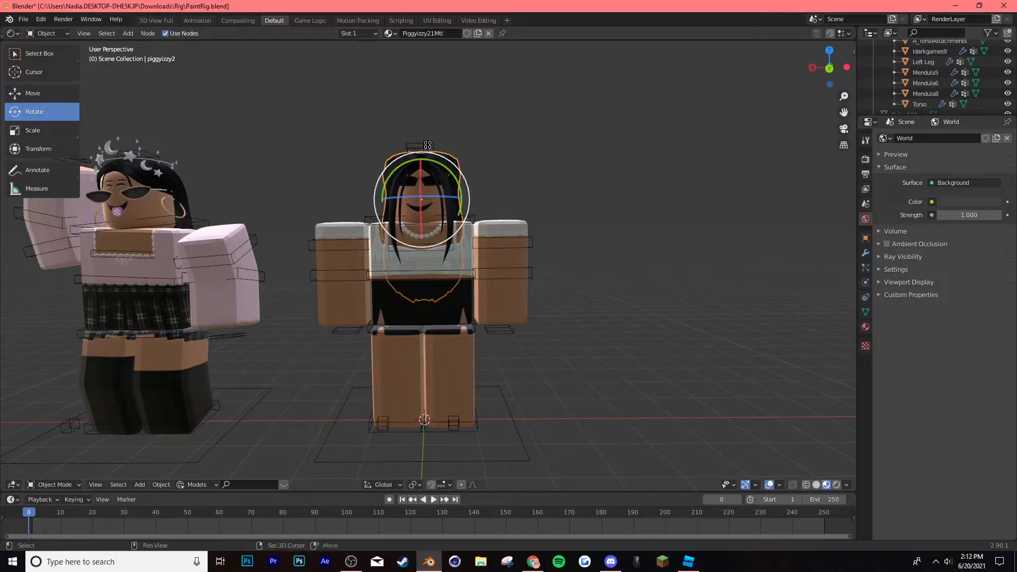
click(427, 145)
key(ctrl+p)
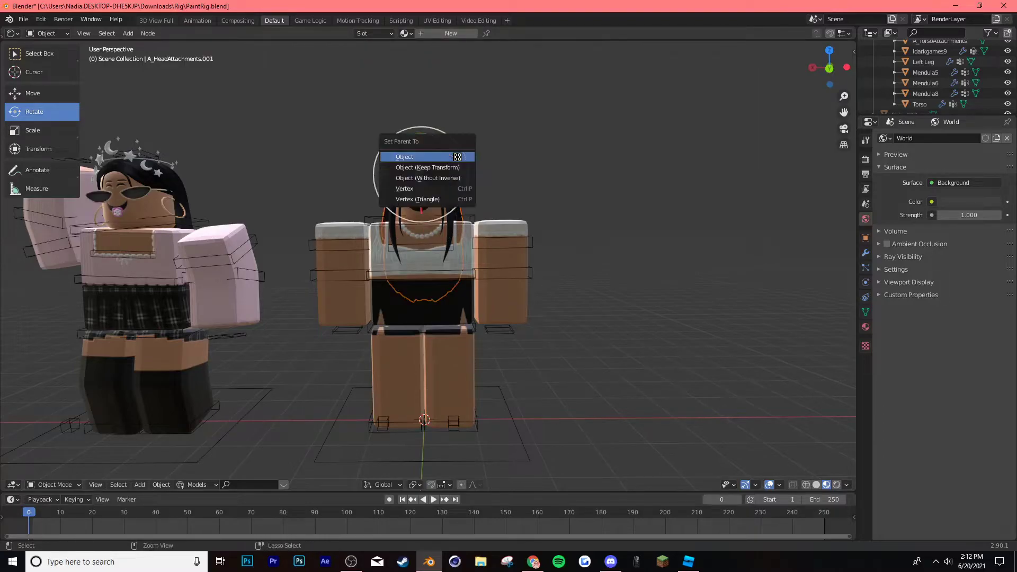
click(457, 157)
click(506, 159)
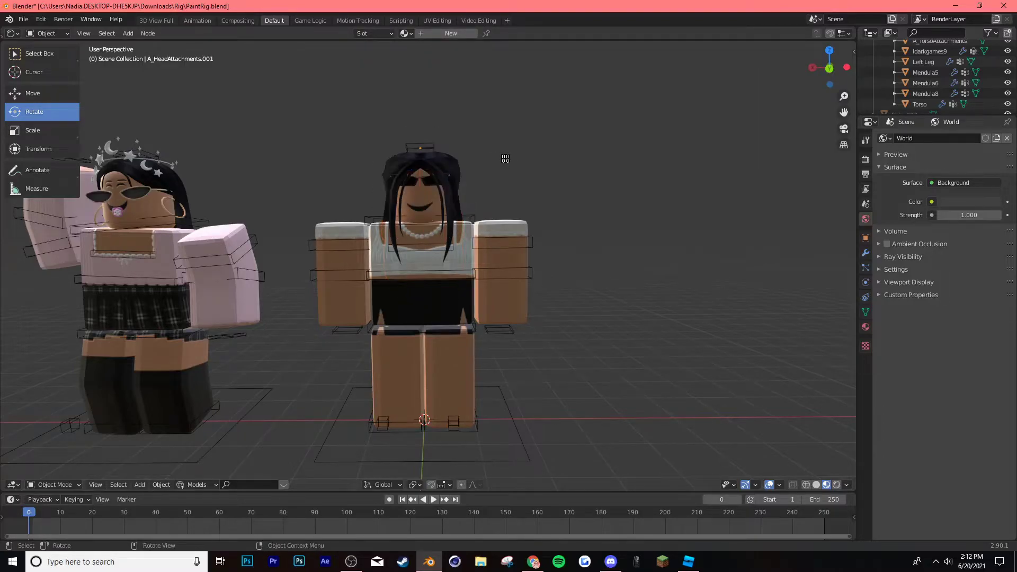
key(shift+grave)
key(w)
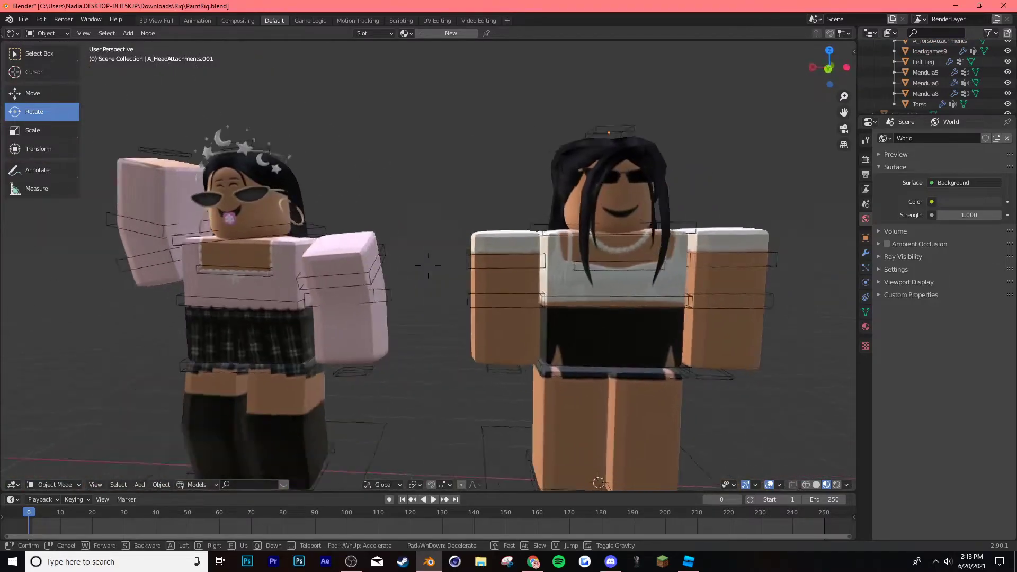
key(w)
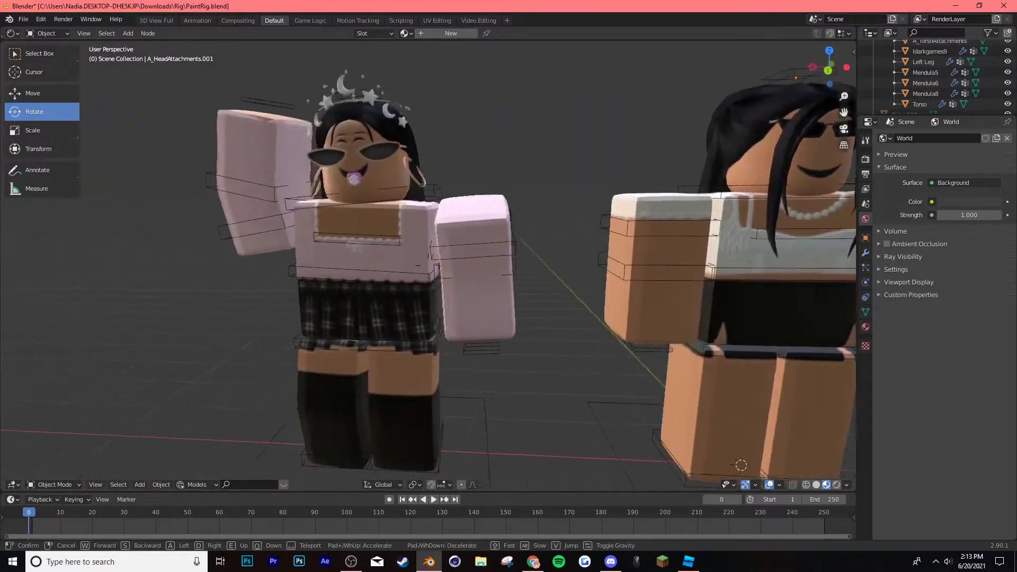
key(w)
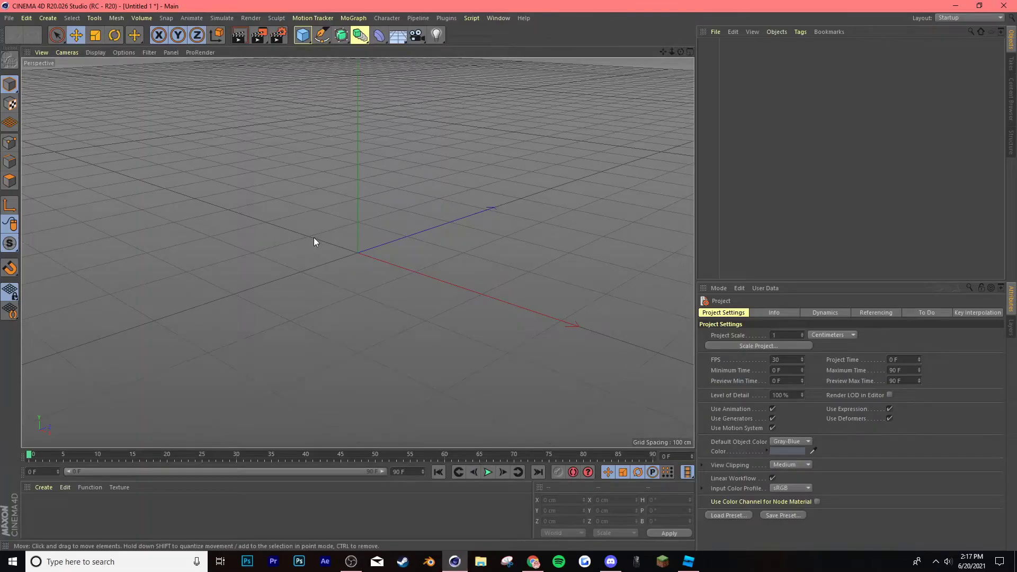
Switch to Cinema 4D and open Lightroom.c4d from the Main LRs folder inside Rig
click(14, 19)
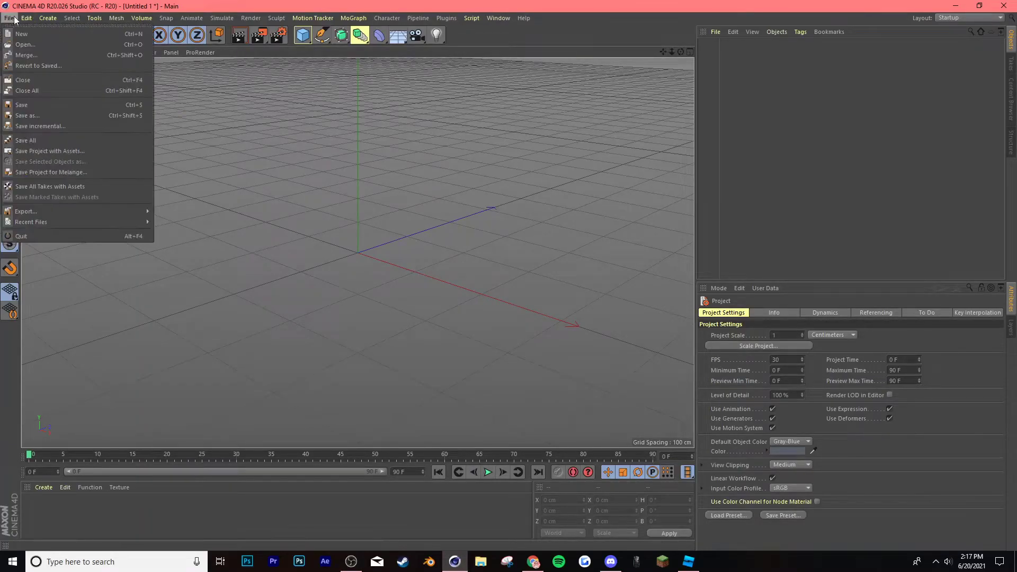
click(26, 44)
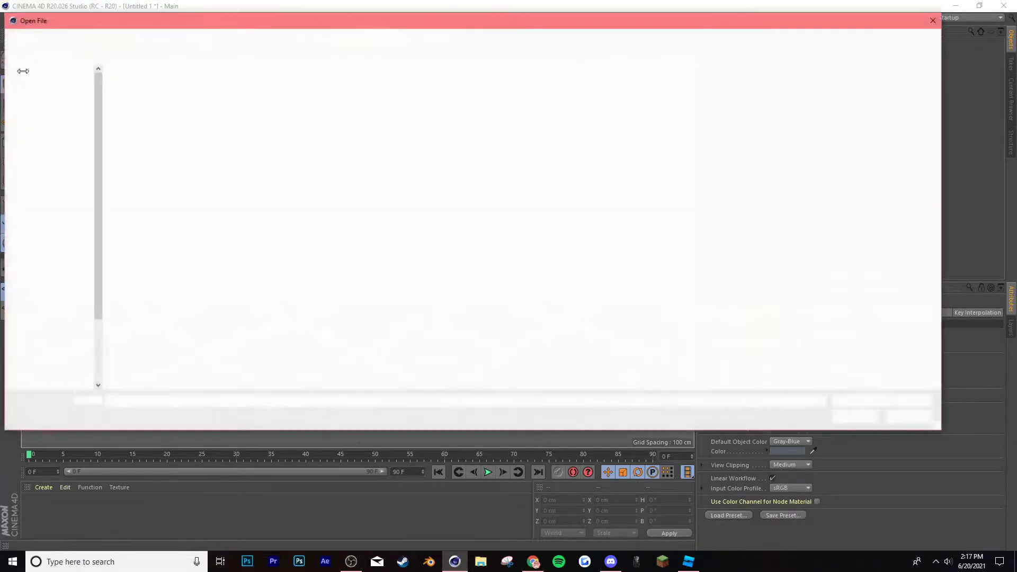
click(37, 130)
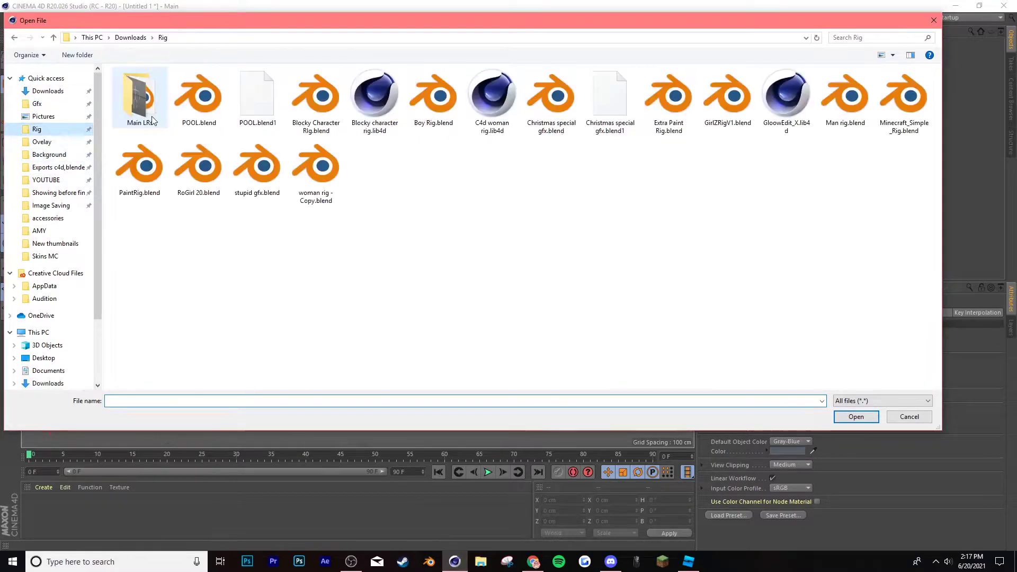
double_click(151, 112)
double_click(182, 140)
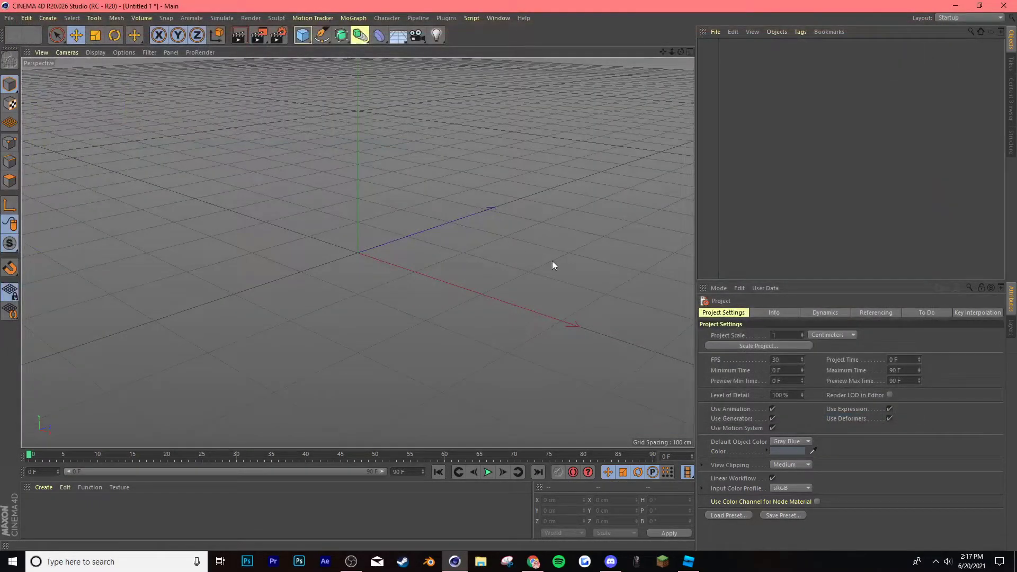
Open Blocky character rig.lib4d from the Rig folder and add its Nero Rig preset to the scene, closing the Content Browser
click(9, 18)
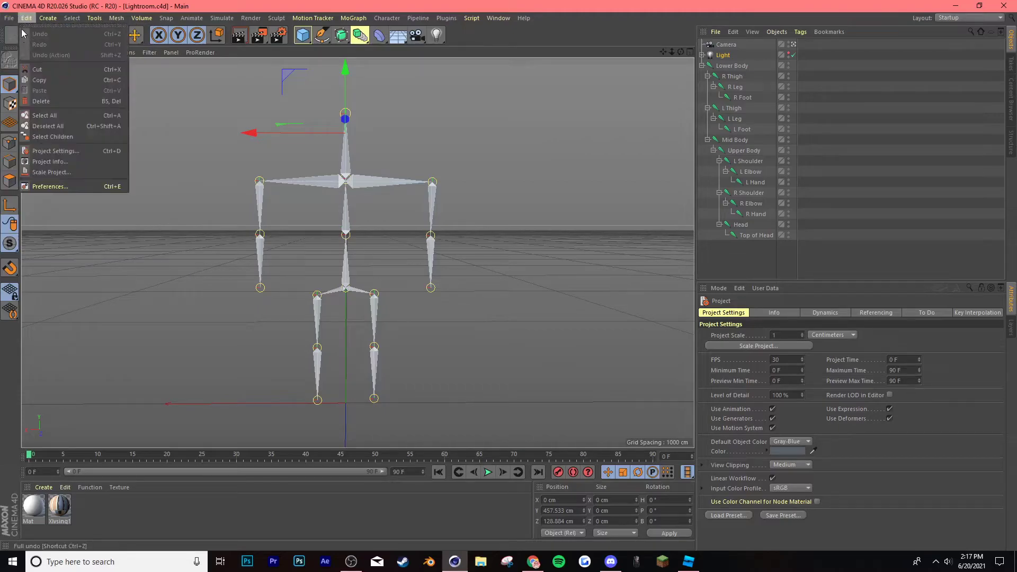
click(16, 46)
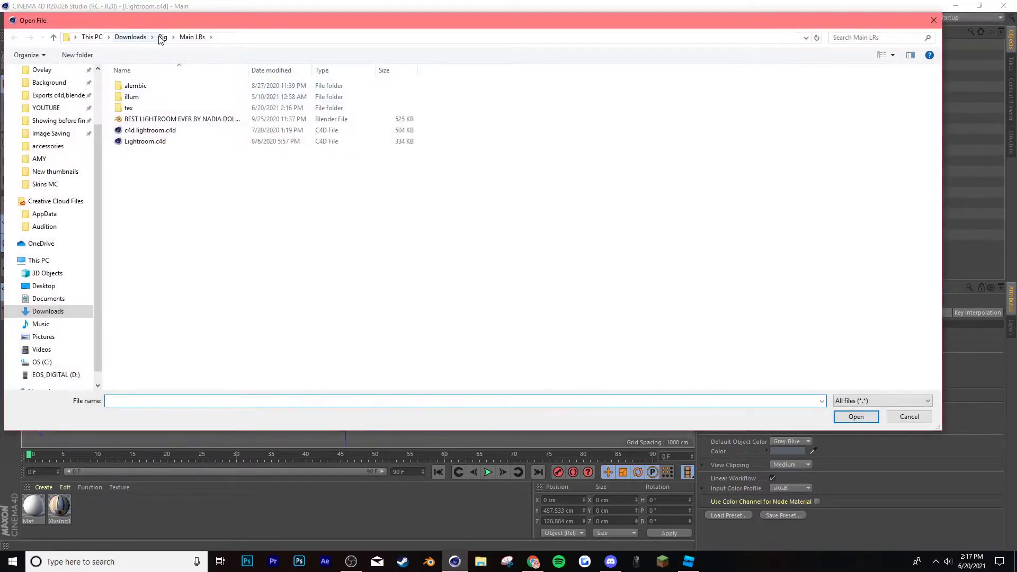
click(161, 37)
double_click(377, 104)
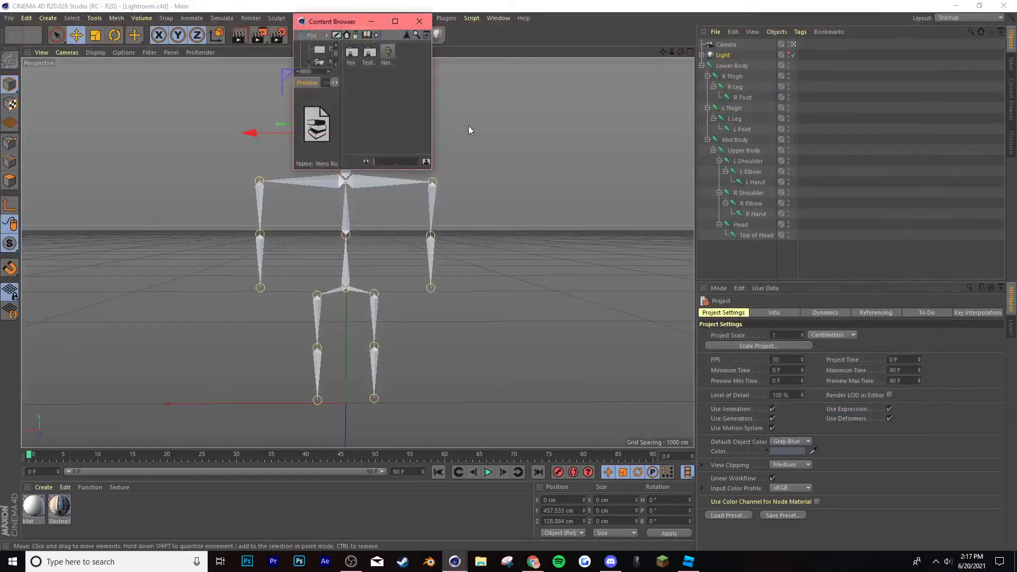
double_click(394, 52)
click(419, 21)
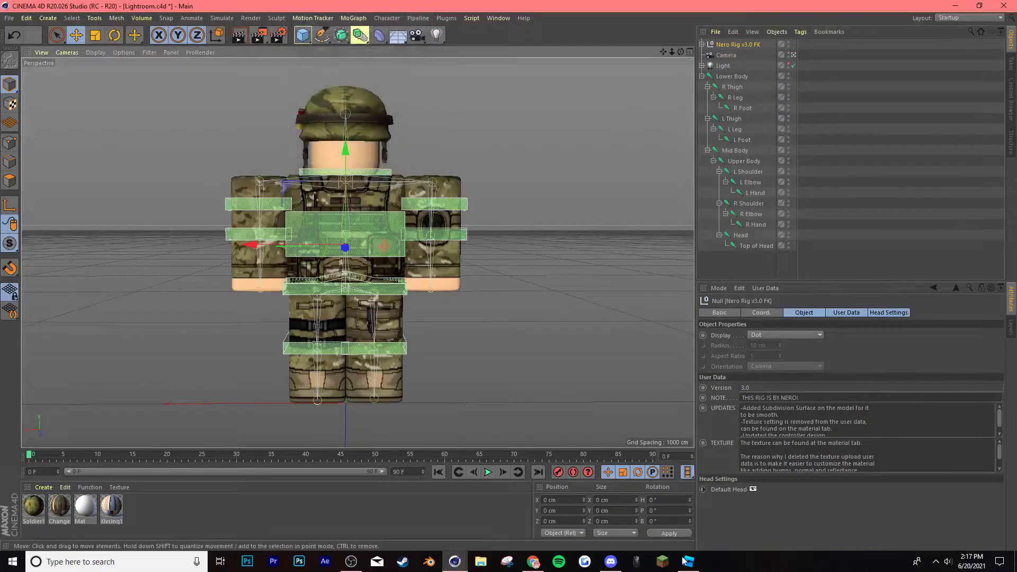
Set the Nero rig's heading (H) rotation to 180° and deselect the rig
click(668, 500)
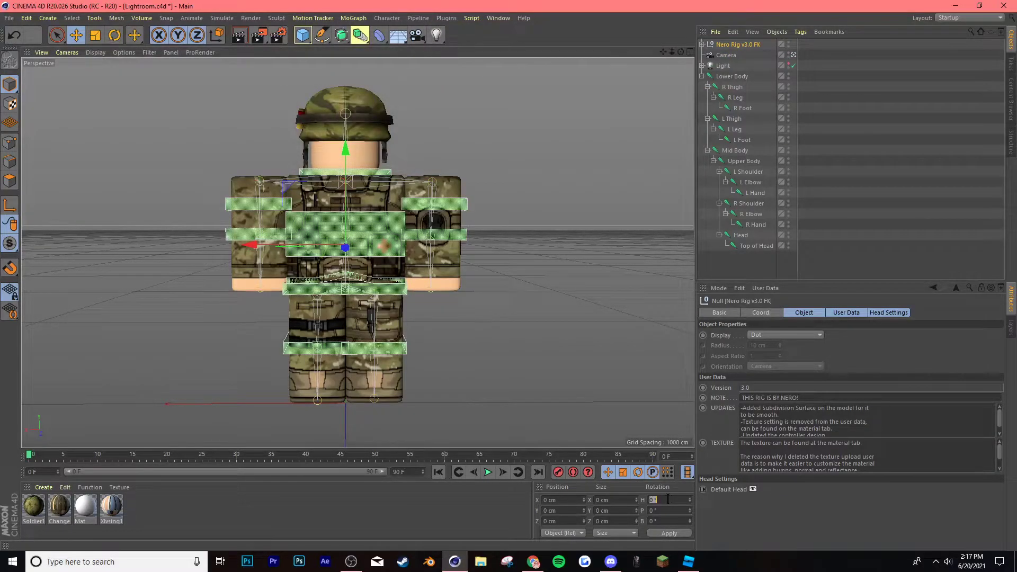
text(180)
key(Return)
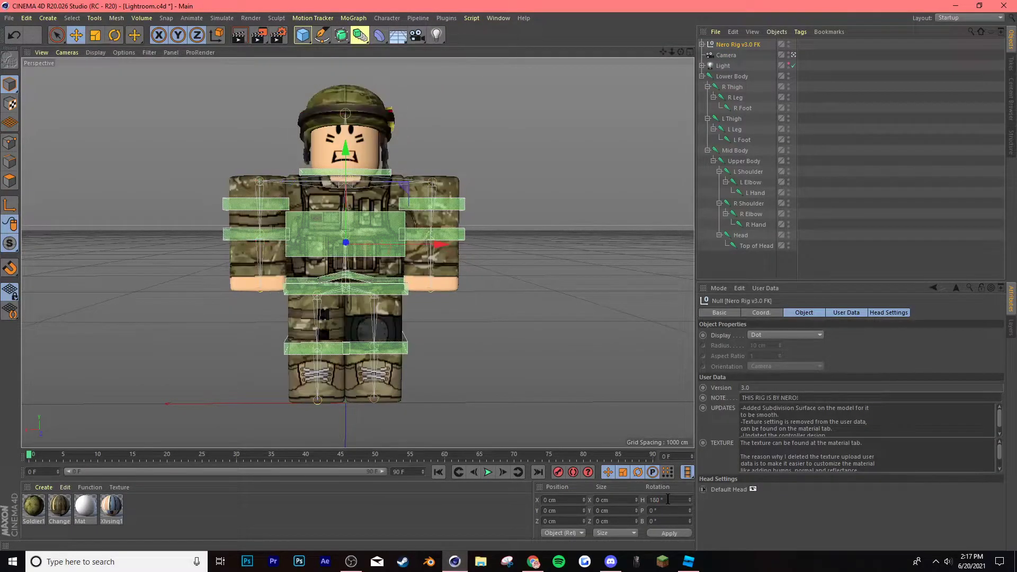
click(380, 121)
Load Thesushimooshy1Tex.png from Exports c4d,blender as the Change Texture Here material's color texture, copy it into the project, and close the editor
double_click(68, 511)
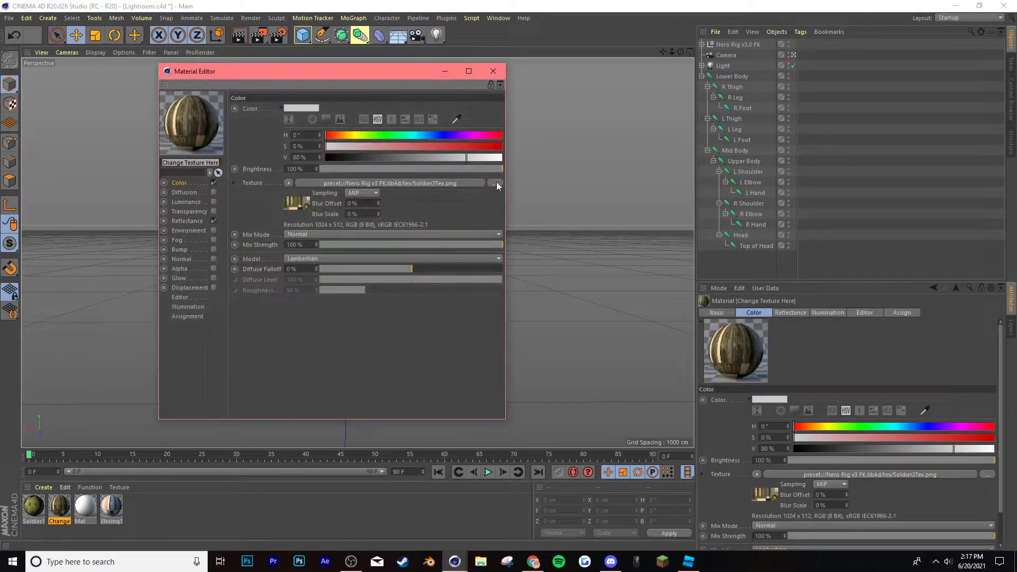
click(496, 184)
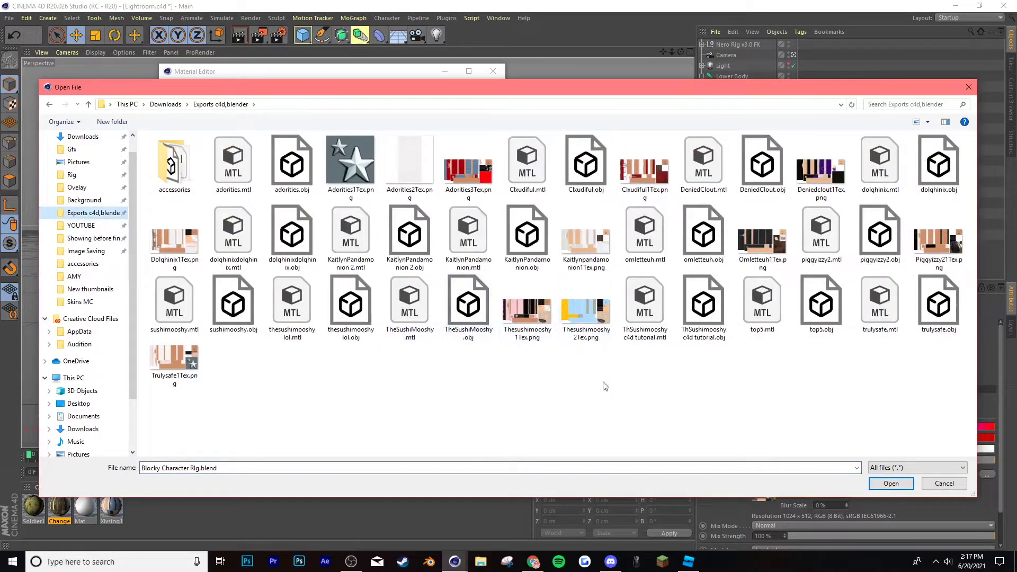
double_click(540, 320)
click(538, 315)
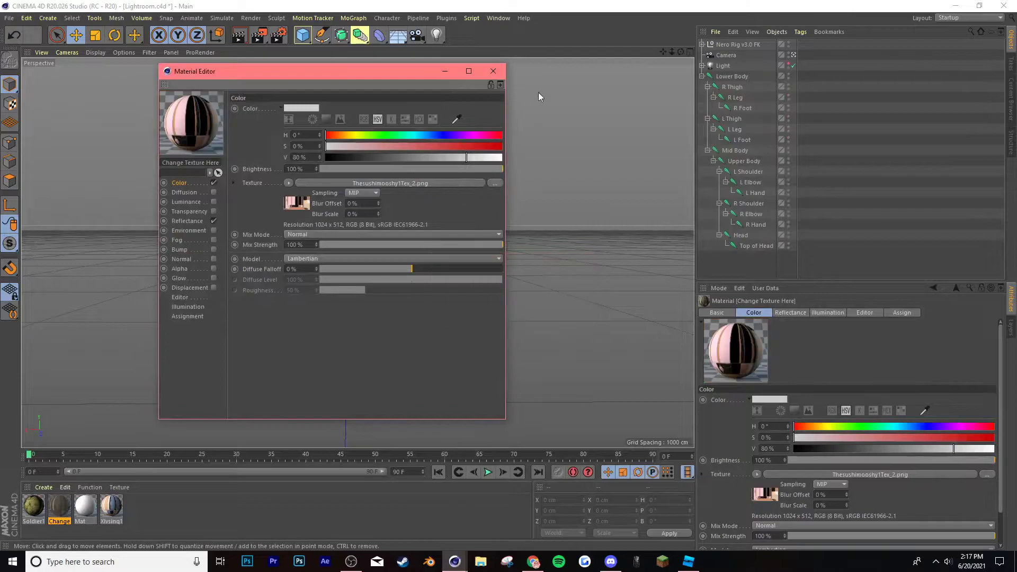
drag(403, 74, 762, 138)
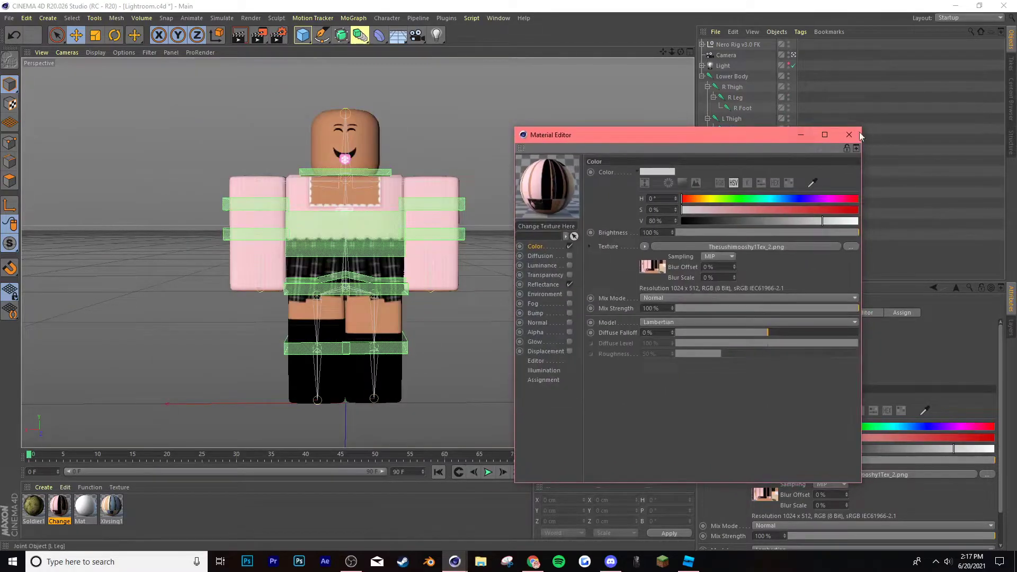
click(851, 133)
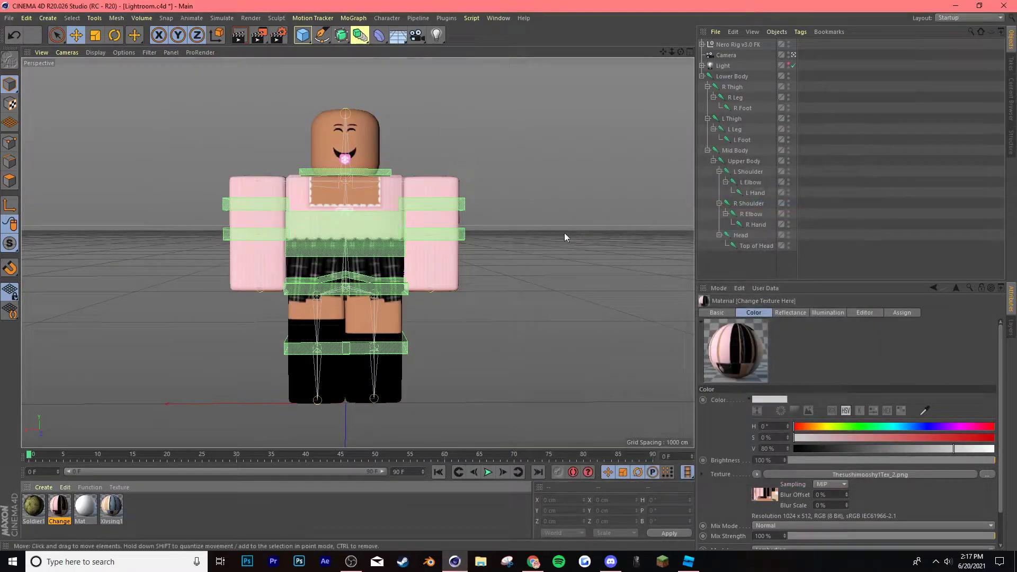
Import TheSushiMooshy.obj from the accessories folder using the uhh OBJ import preset with a scale of 100 centimeters
click(9, 18)
click(251, 133)
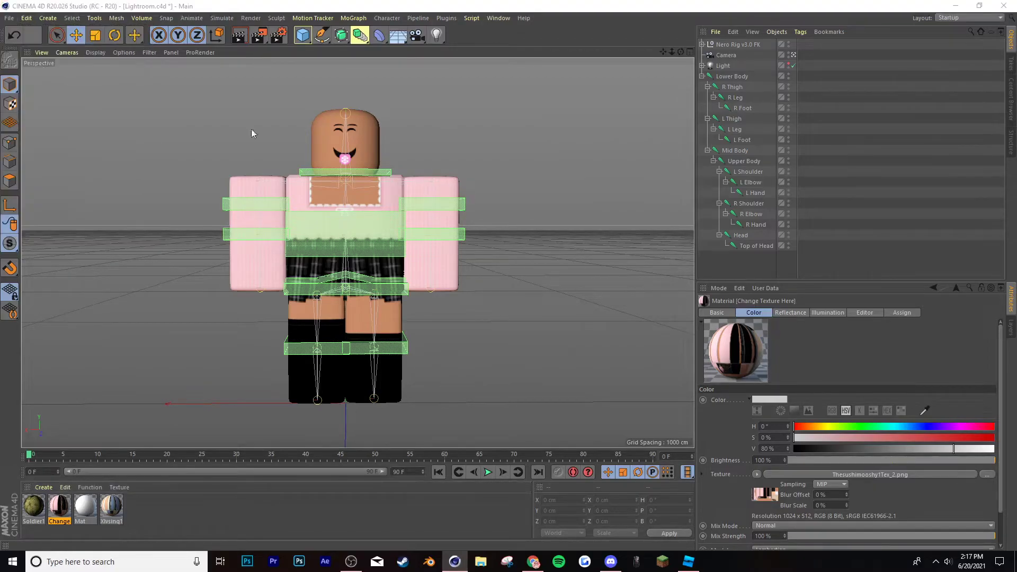
key(ctrl+o)
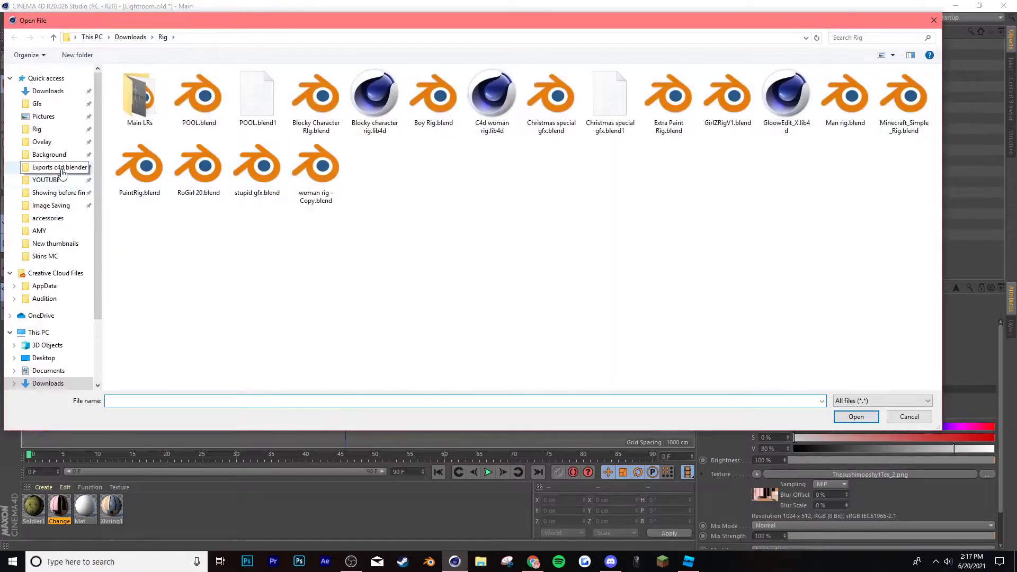
click(60, 168)
click(48, 218)
double_click(433, 101)
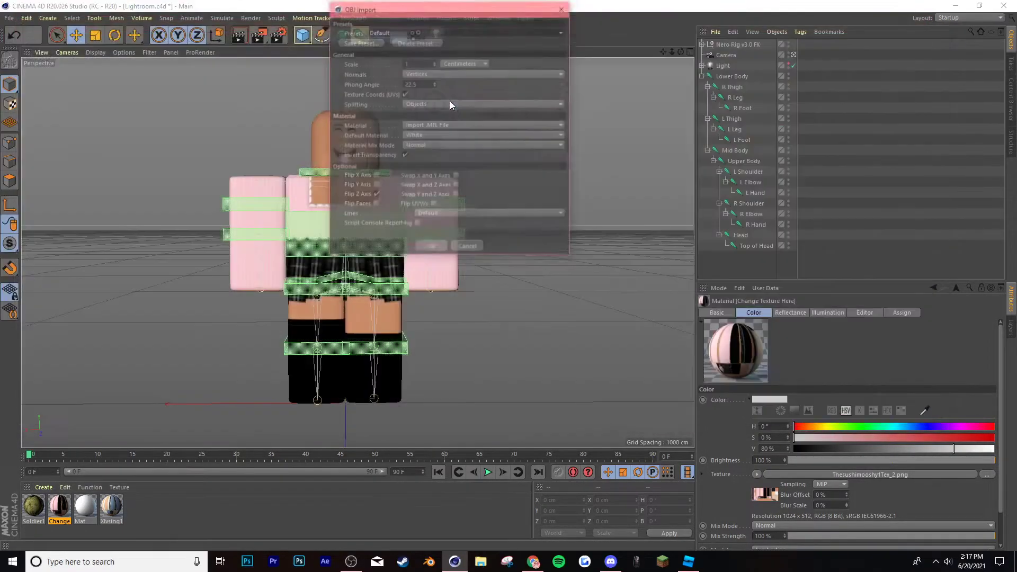
click(385, 33)
click(377, 65)
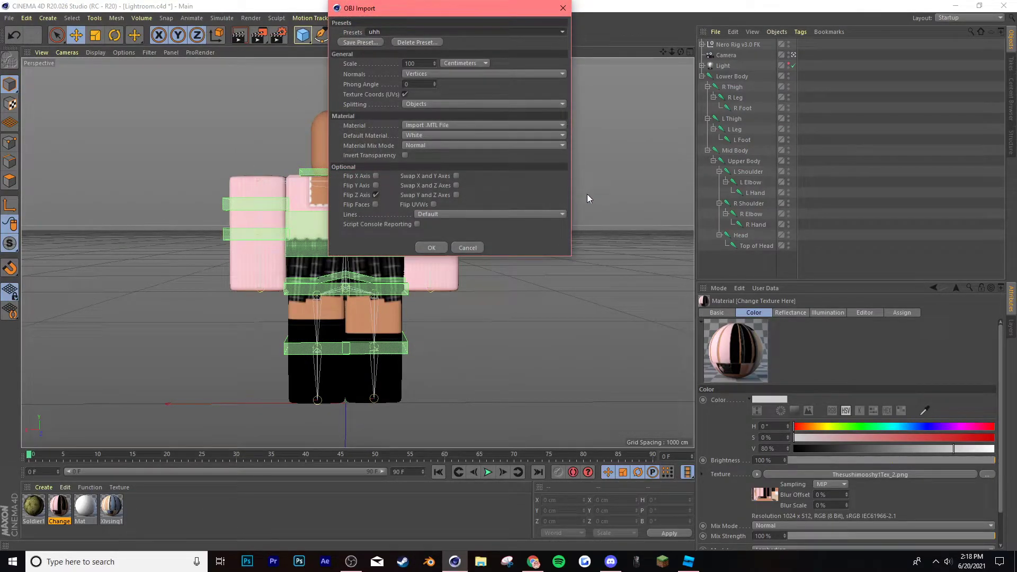
click(428, 248)
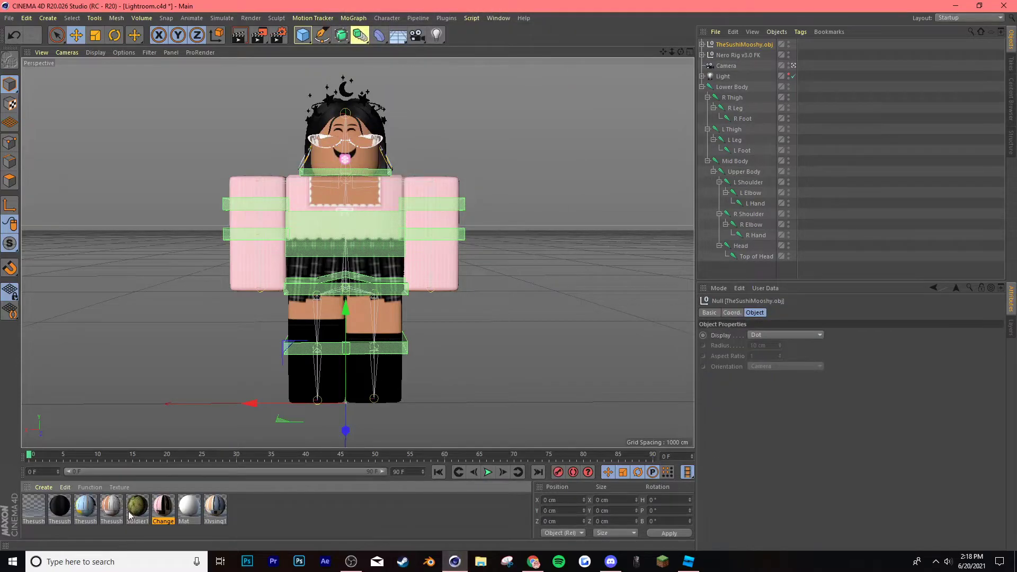
Disable the Alpha channel of the imported Thesushimooshy1Mtl accessory material
double_click(111, 507)
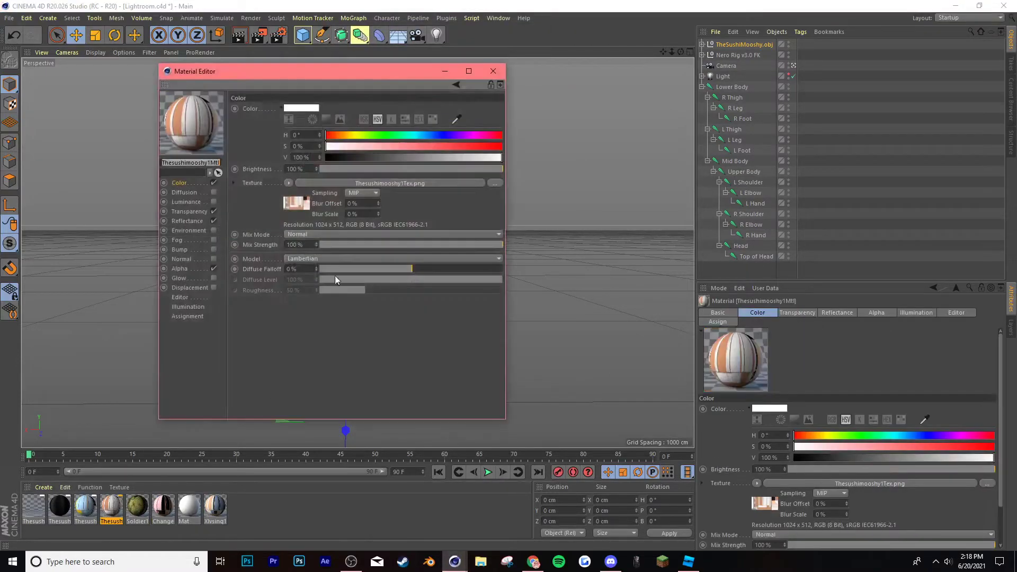
click(213, 269)
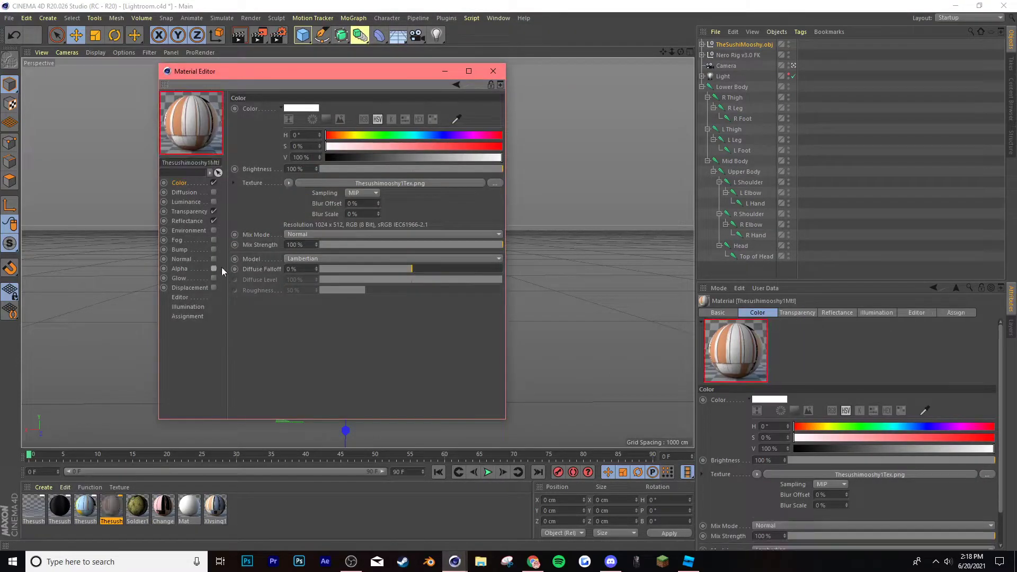
Try loading Thesushimooshy1Tex.png from the main Exports c4d,blender folder as the accessory material's color texture, with a project copy
click(495, 183)
click(1010, 484)
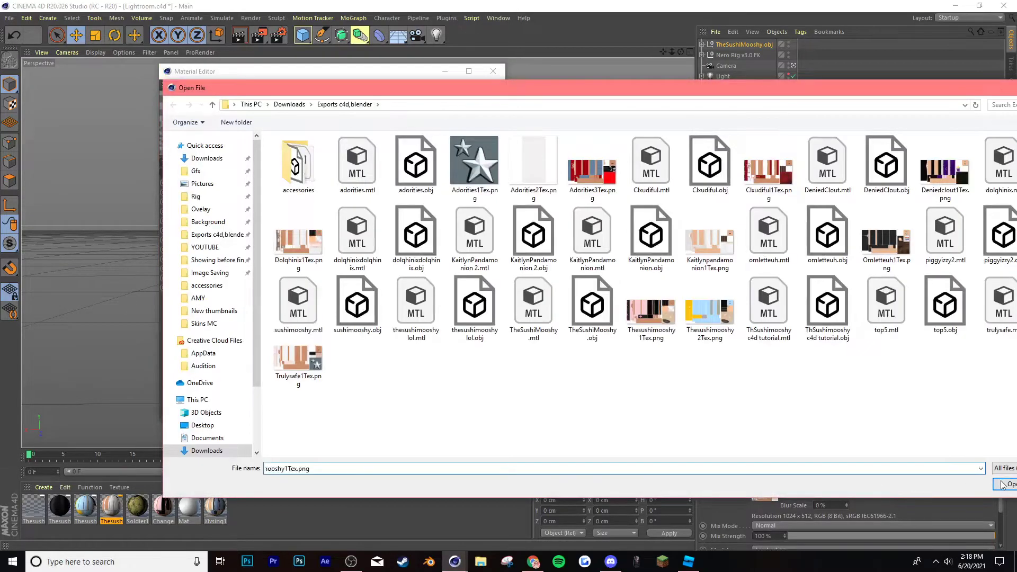
click(524, 320)
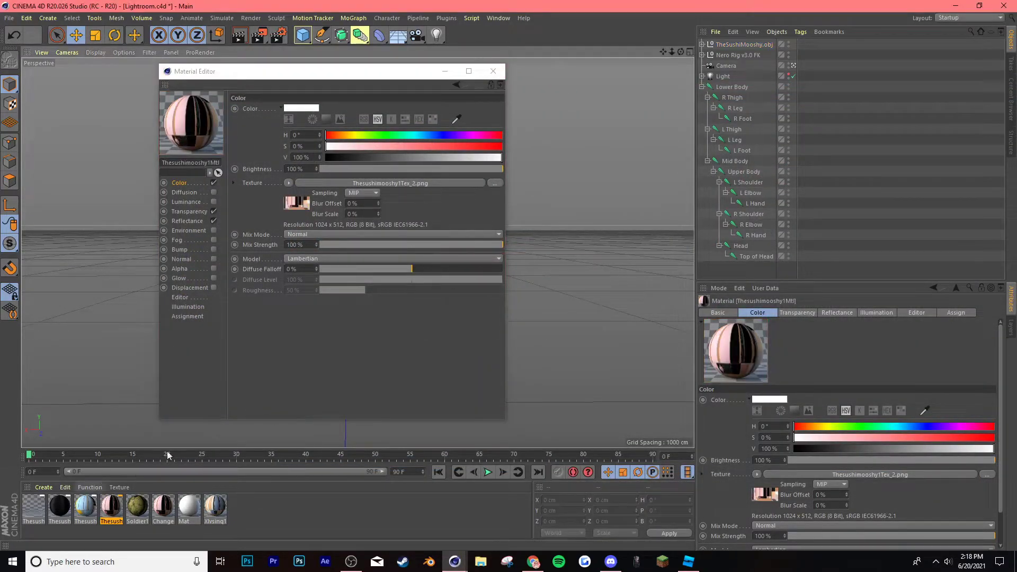
Load Thesushimooshy1Tex.png from the accessories folder as Thesushimooshy1Mtl's color texture and create a copy at the project location
click(495, 182)
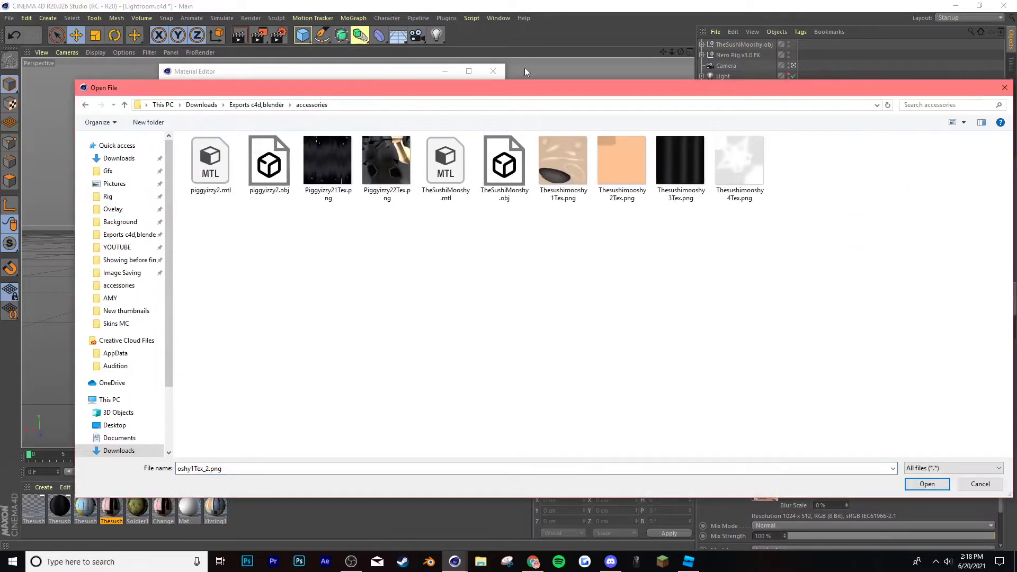
click(927, 483)
click(595, 224)
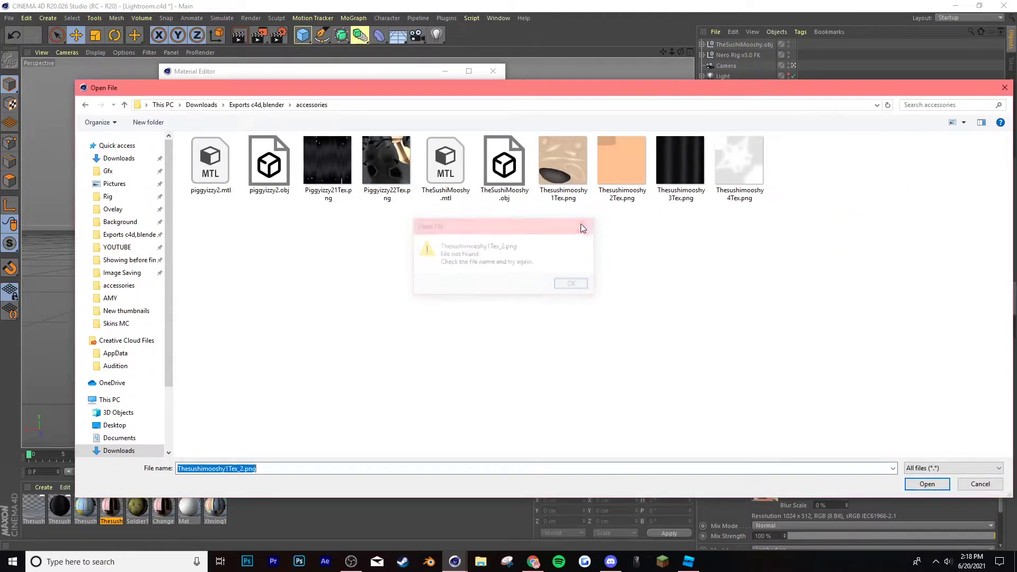
double_click(563, 164)
click(524, 316)
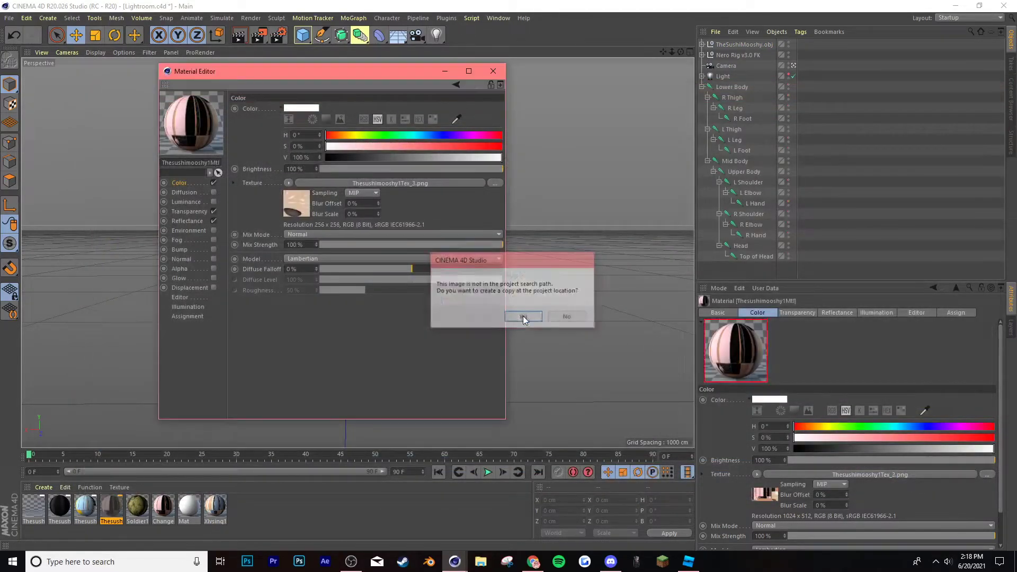
Load the accessory color texture into Thesushimooshy2Mtl and set the texture preview size of all four Thesushimooshy materials to No Scaling
click(85, 506)
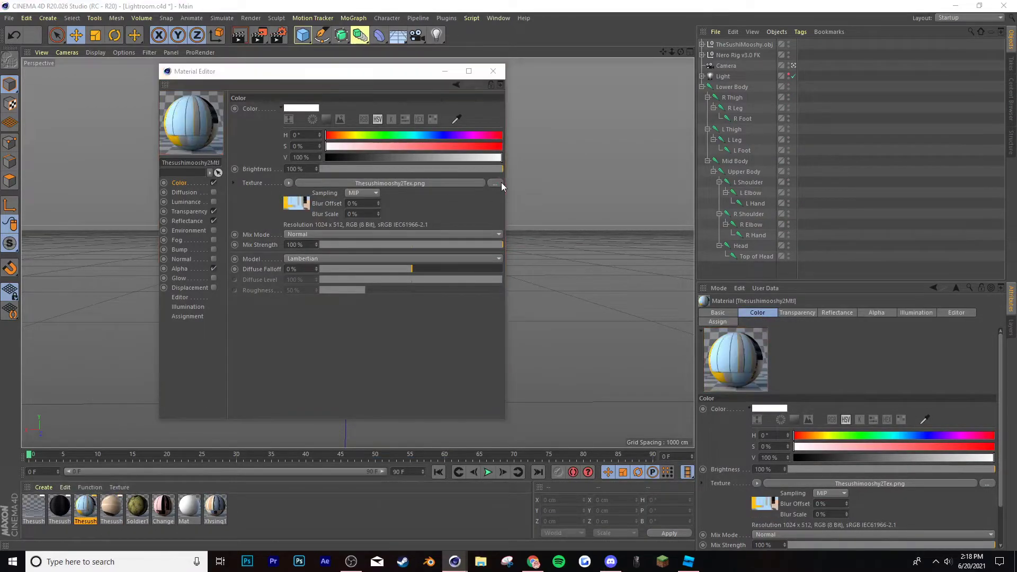
click(500, 183)
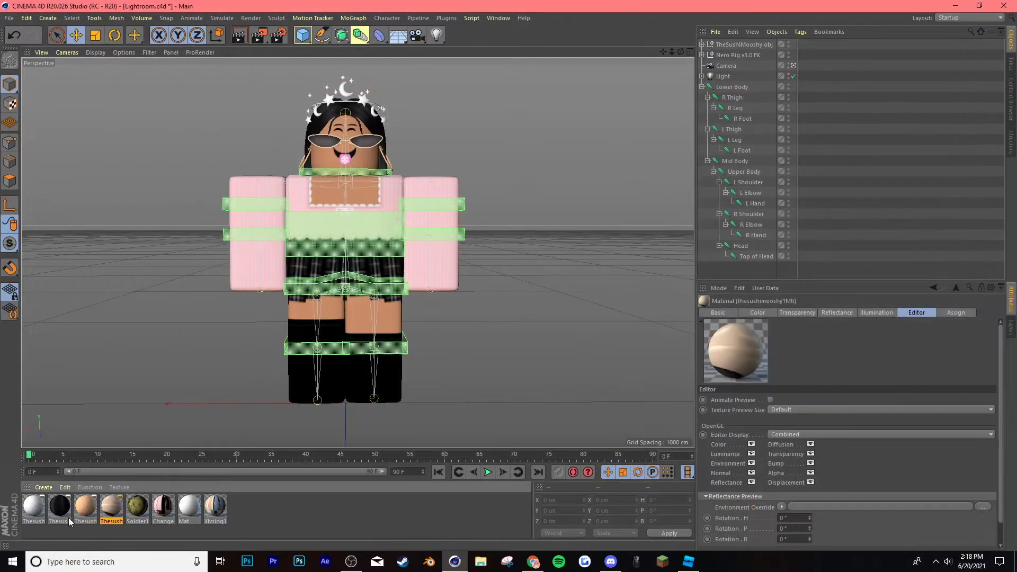
shift+click(36, 510)
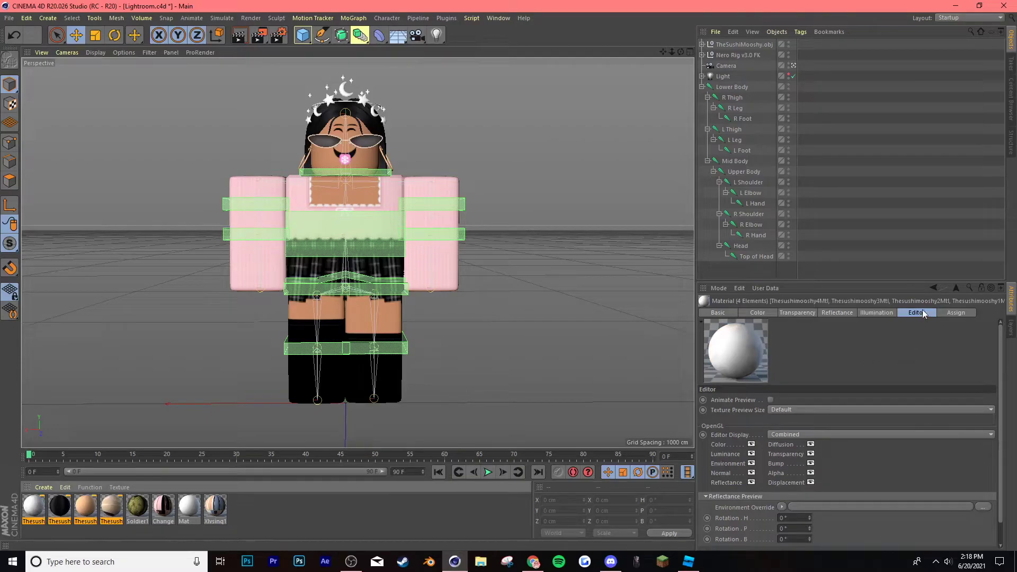
click(786, 410)
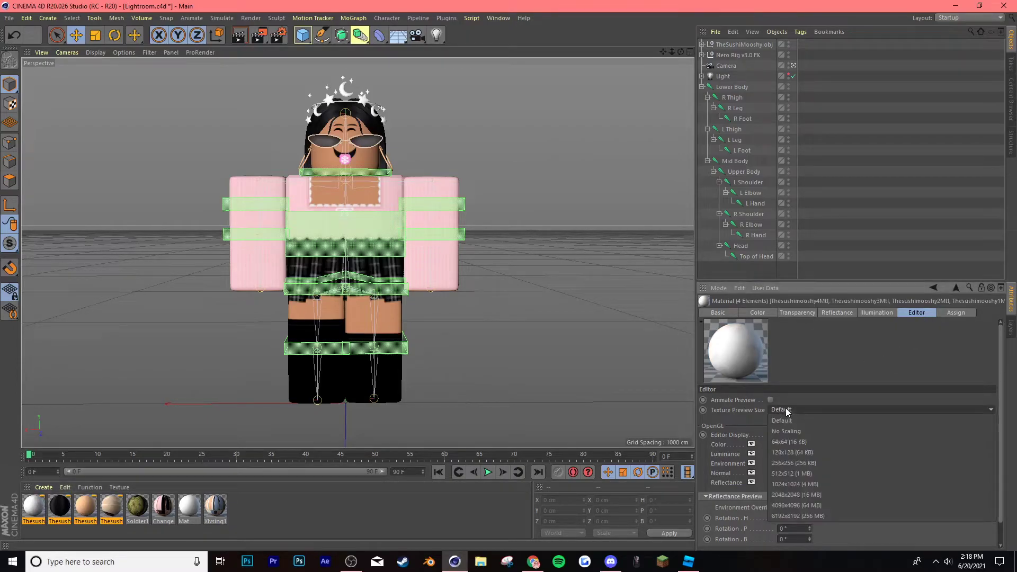
click(784, 430)
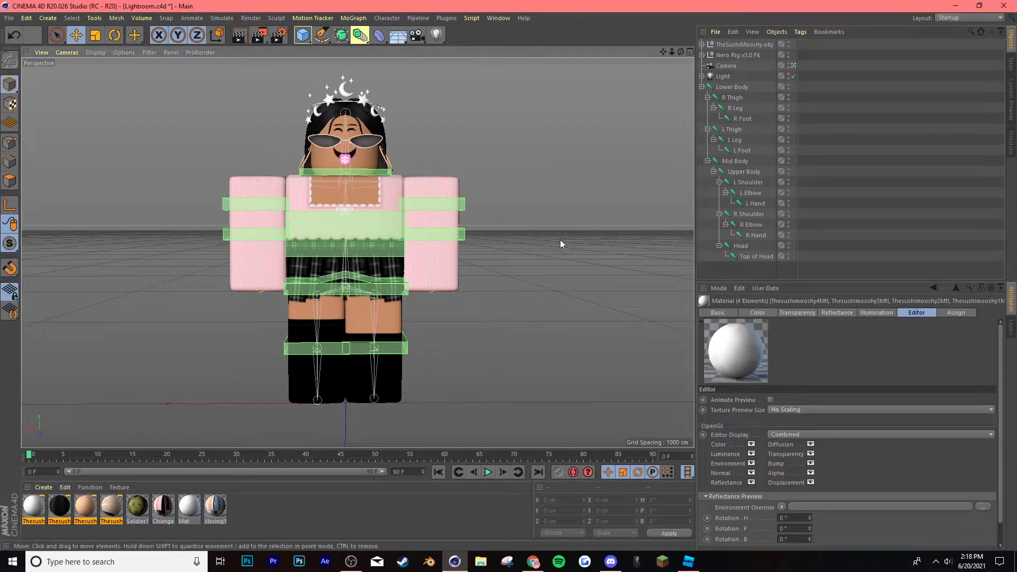
Merge the four Thesushimooshy accessory meshes into one object with Connect Objects + Delete
click(702, 45)
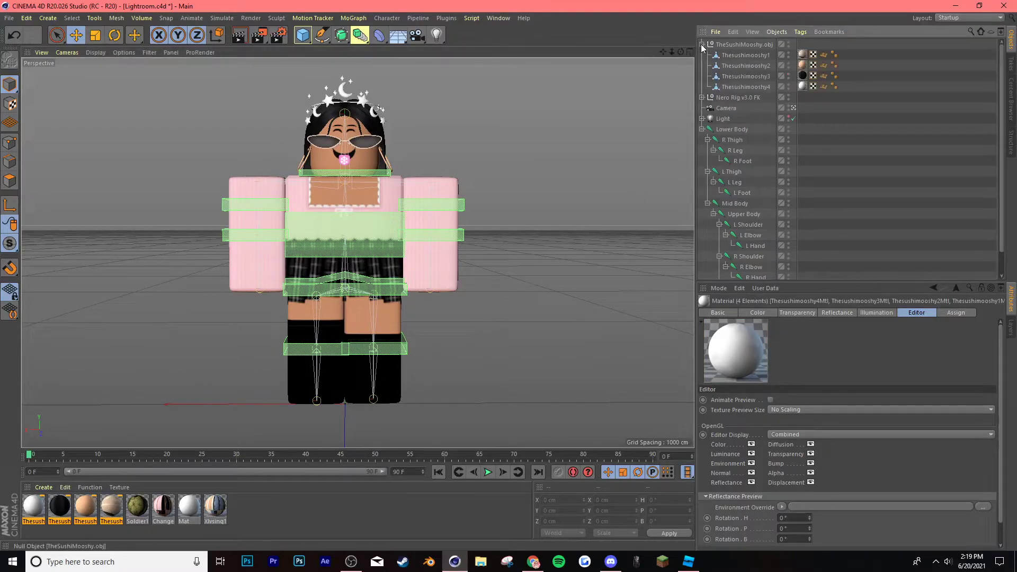
click(744, 56)
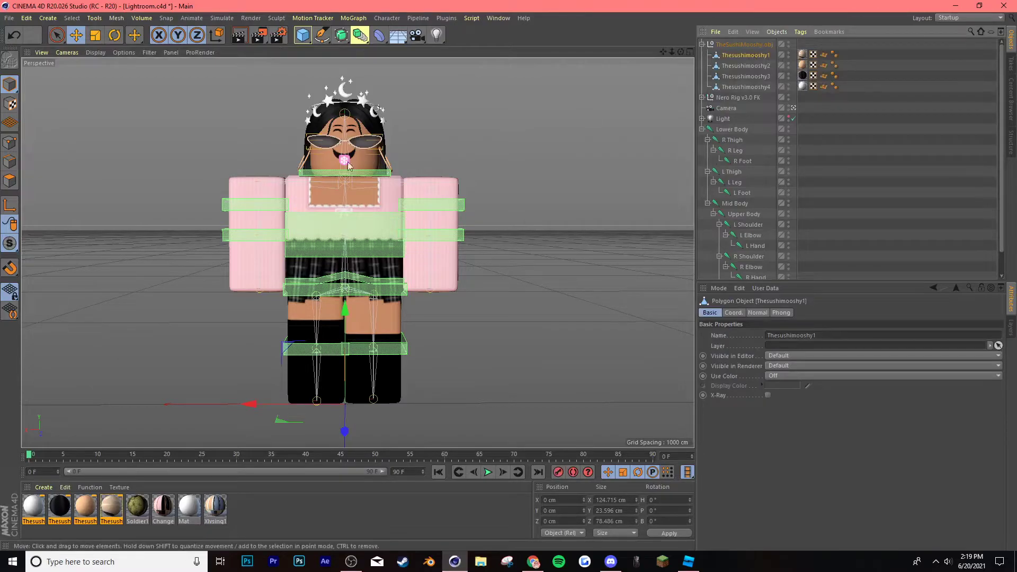
shift+click(746, 90)
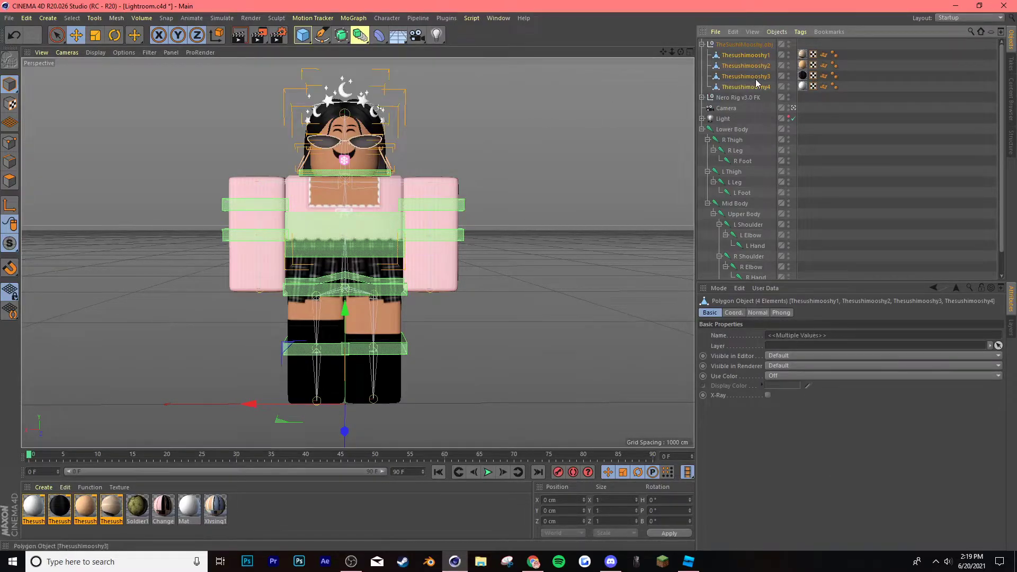
right_click(756, 86)
click(840, 374)
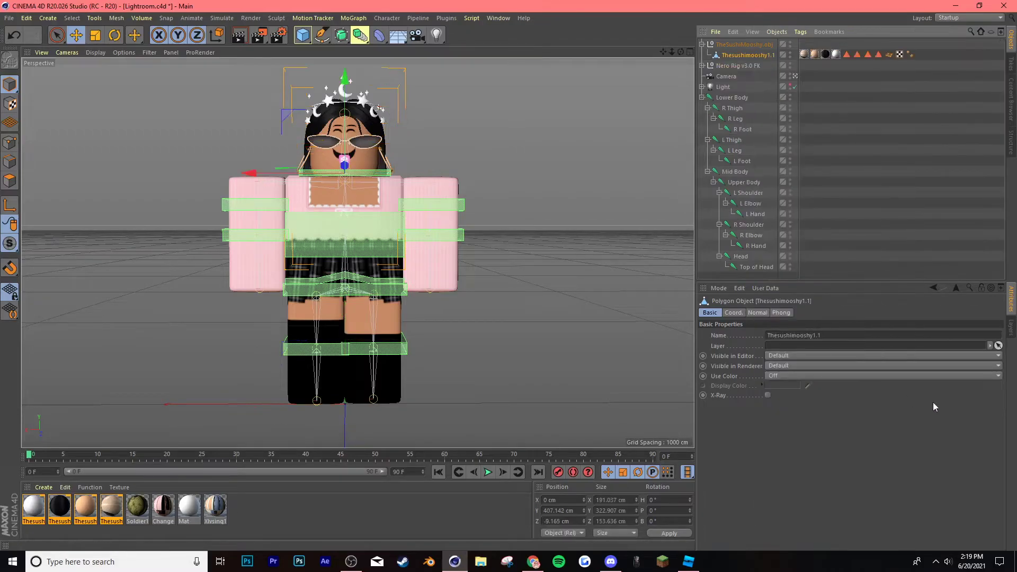
Place the merged Thesushimooshy accessory object under Head Attachments in the Nero Rig hierarchy
click(703, 66)
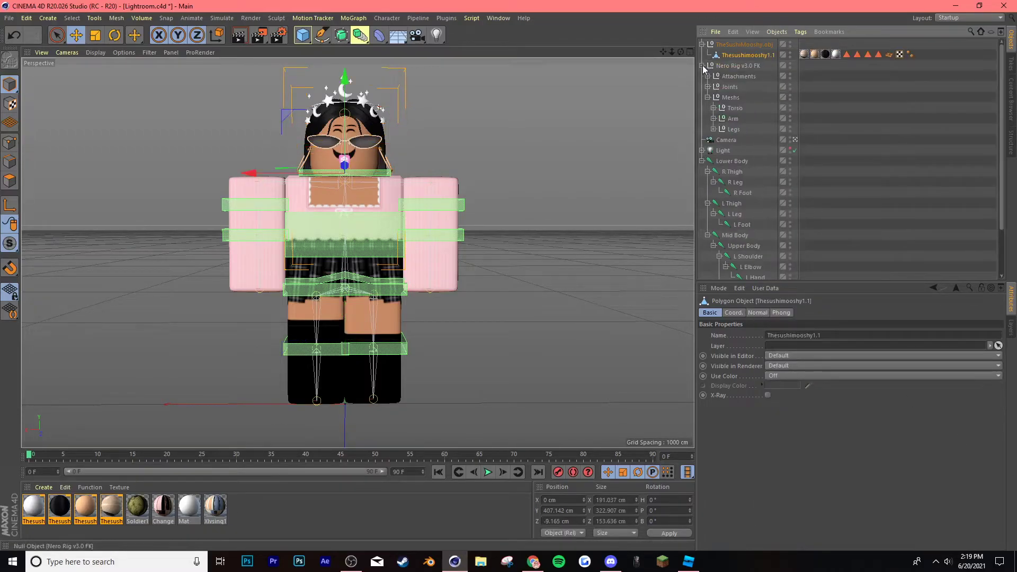
click(707, 76)
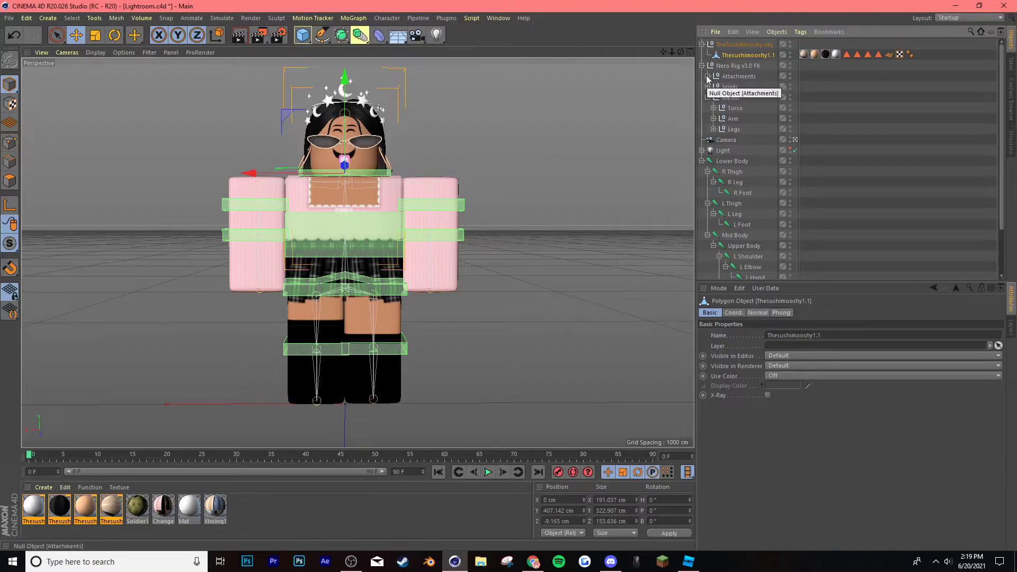
drag(741, 56, 758, 119)
click(523, 185)
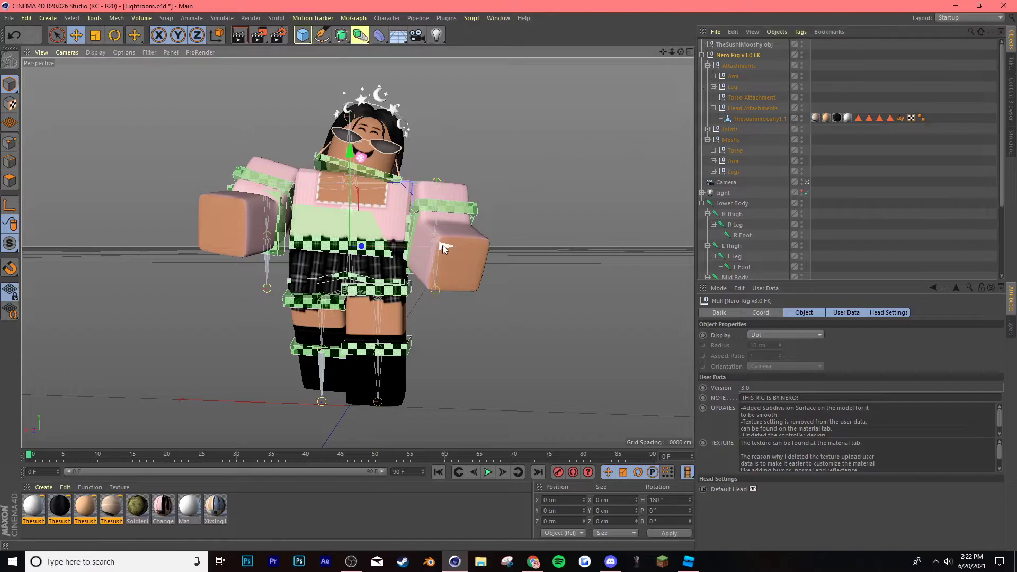
Move the posed Nero rig sideways along the X axis, clear of the scene's centre
drag(444, 248, 208, 262)
click(551, 227)
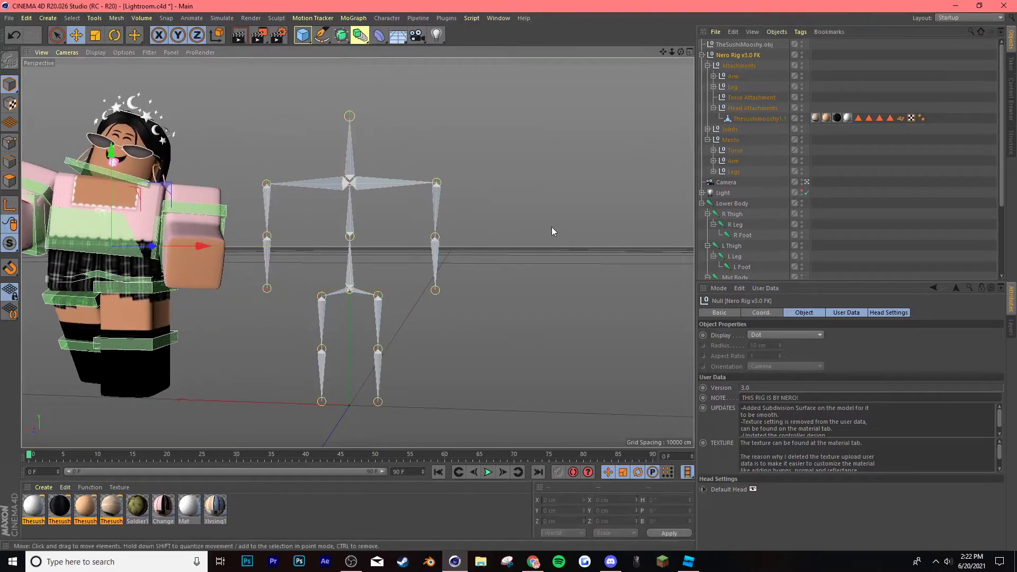
Open the Nero rig file from the Rig folder and add a second Nero Rig v3.0 FK to the scene
click(9, 18)
click(32, 44)
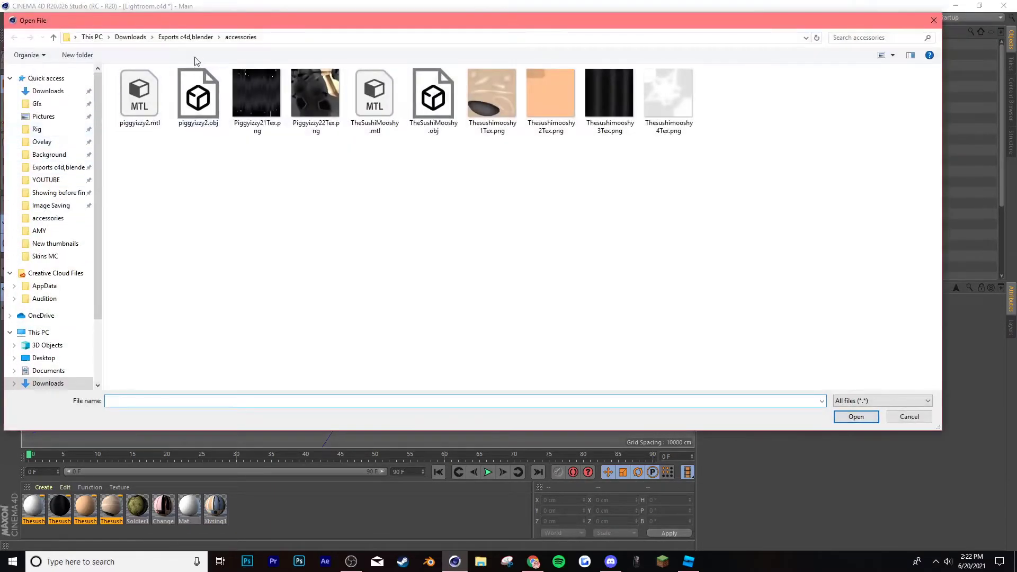
click(37, 129)
double_click(432, 98)
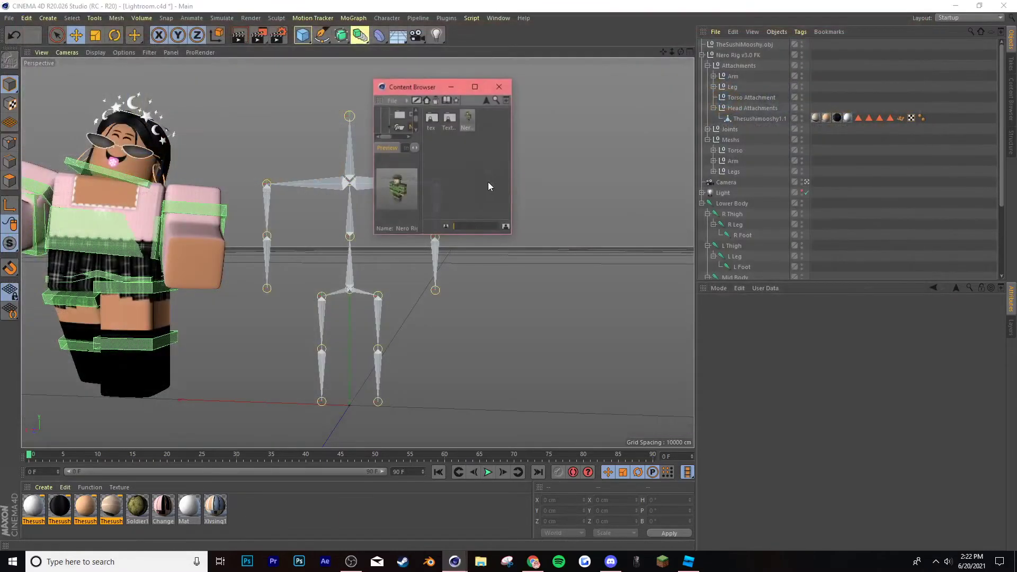
double_click(468, 119)
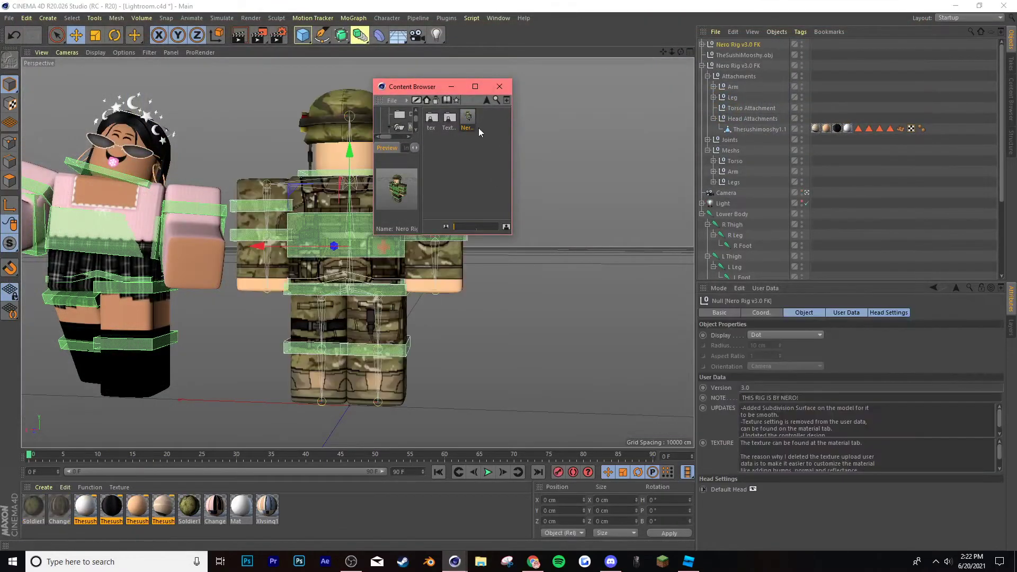
click(499, 86)
Set the new Nero rig's heading rotation to 180° and delete its soldier helmet accessory
click(678, 500)
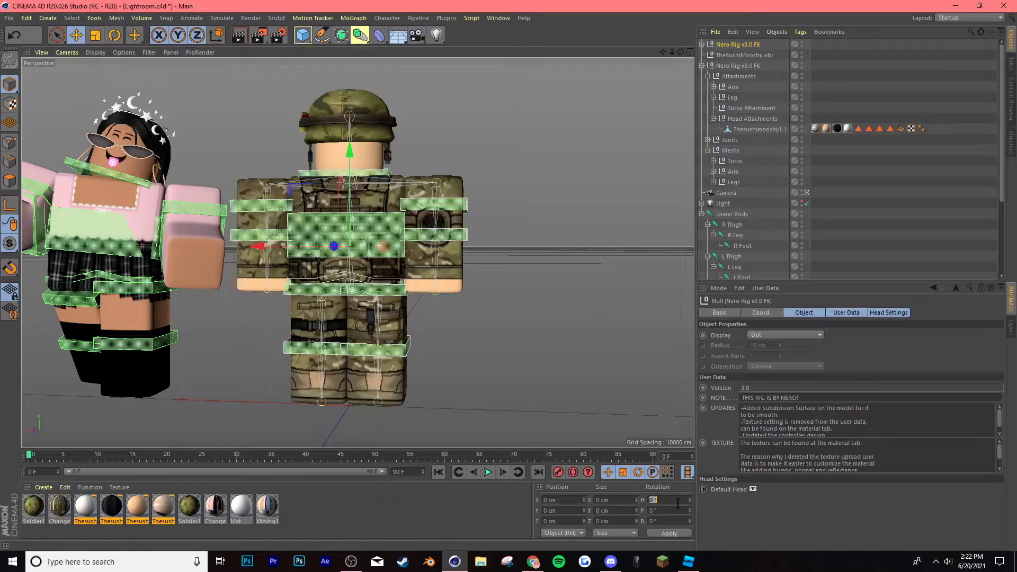
text(180)
key(Return)
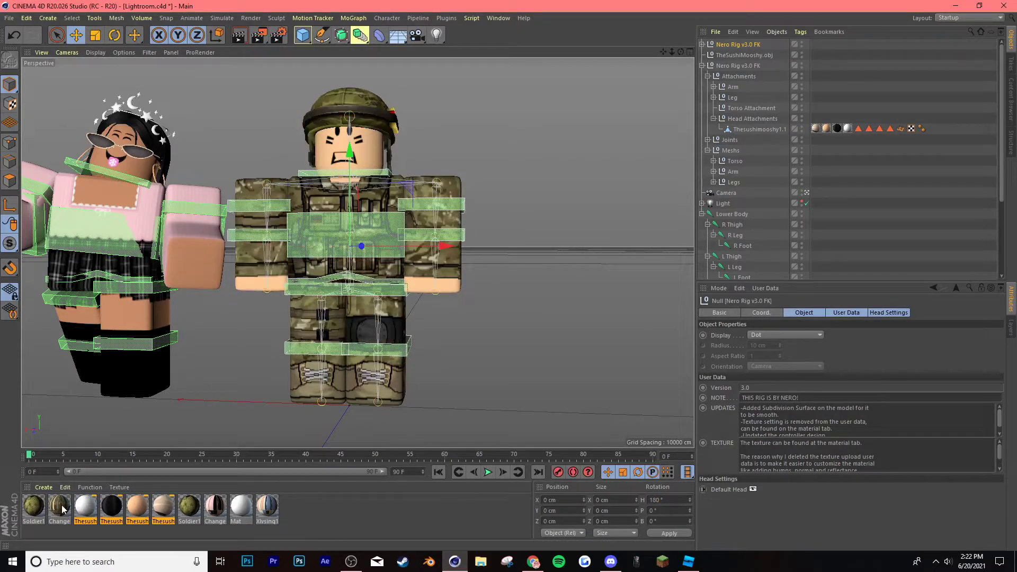
key(Delete)
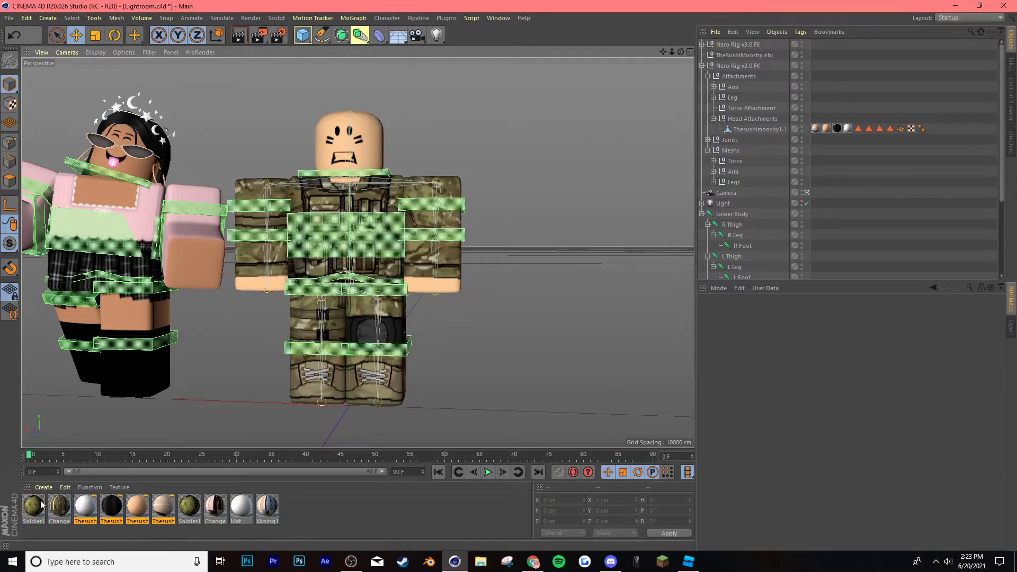
Replace the new rig's Change Texture Here color texture with the piggyizzy2 character texture and import piggyizzy2.obj
double_click(59, 506)
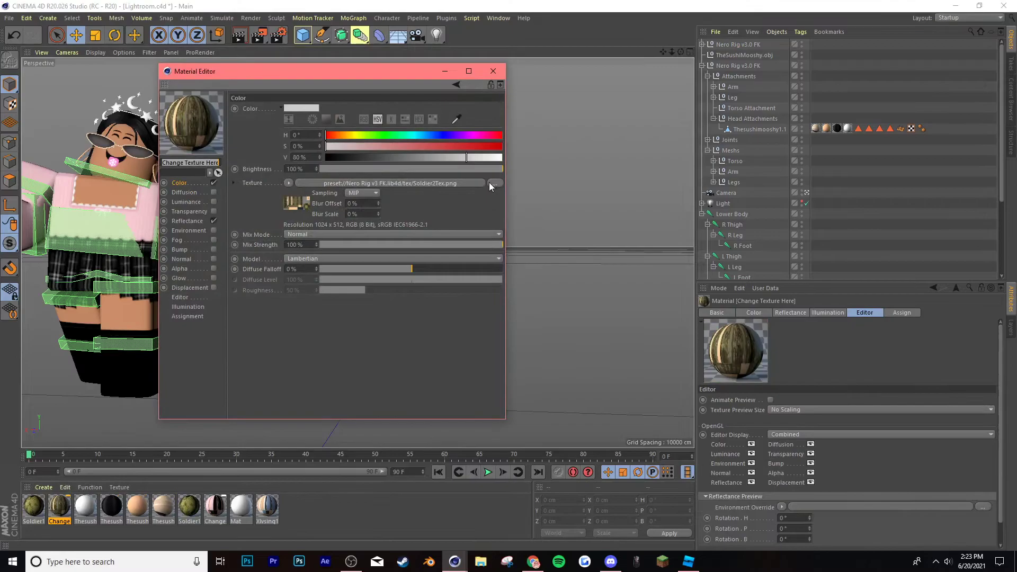
click(492, 73)
click(9, 18)
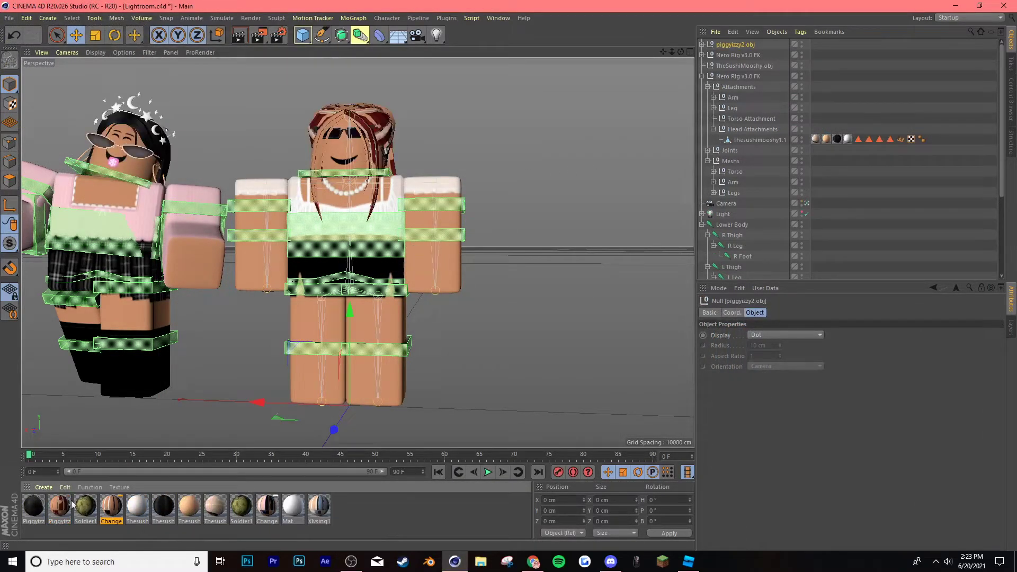
Load Piggyizzy21Tex.png from the accessories folder as Piggyizzy21Mtl's color texture with a project copy, and disable the material's Alpha channel
double_click(59, 507)
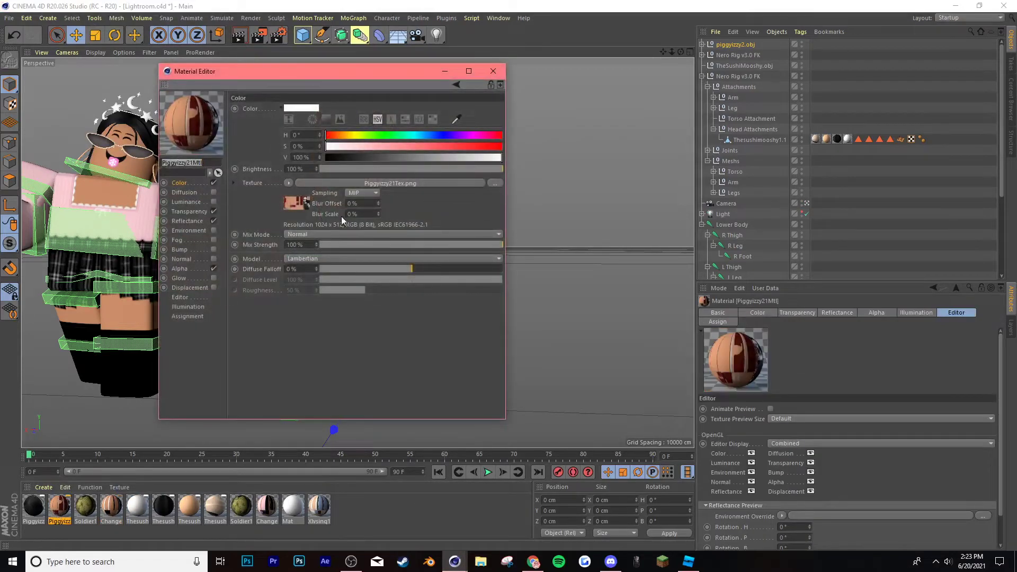
click(496, 182)
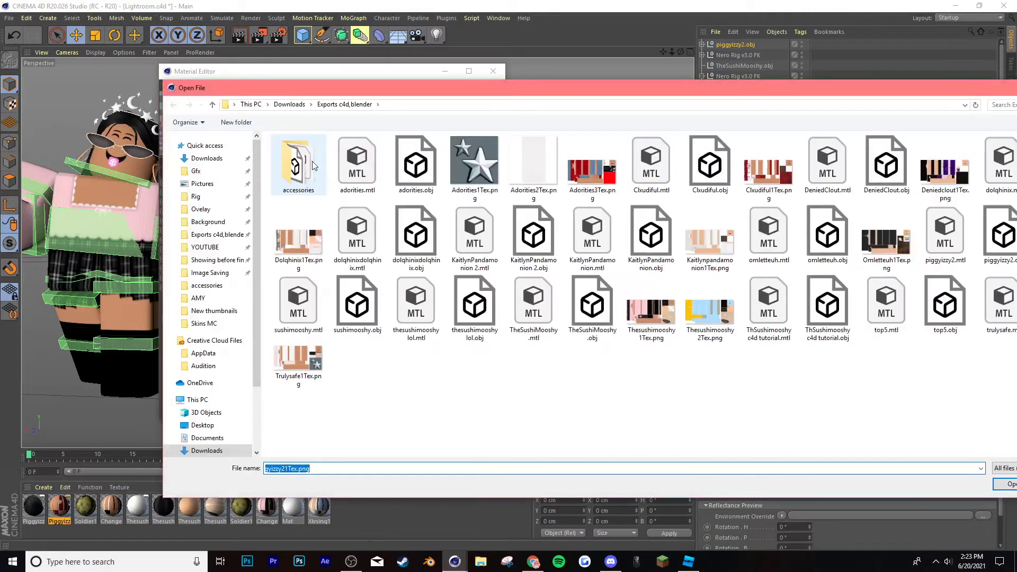
click(1006, 484)
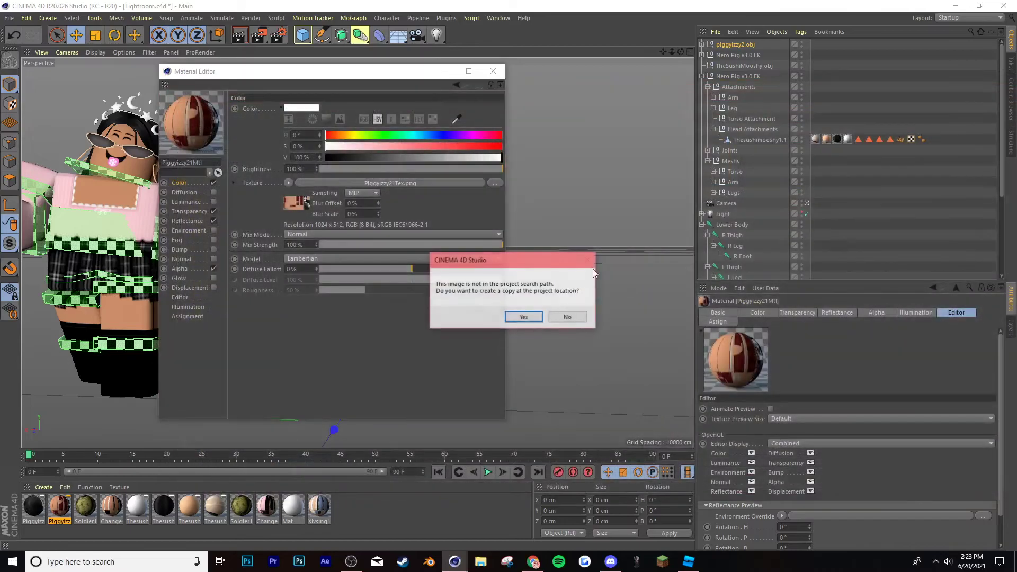
click(523, 317)
Disable Piggyizzy22Mtl's Alpha channel and load the accessory Piggyizzy22Tex.png as its color texture, creating a copy at the project location
click(34, 505)
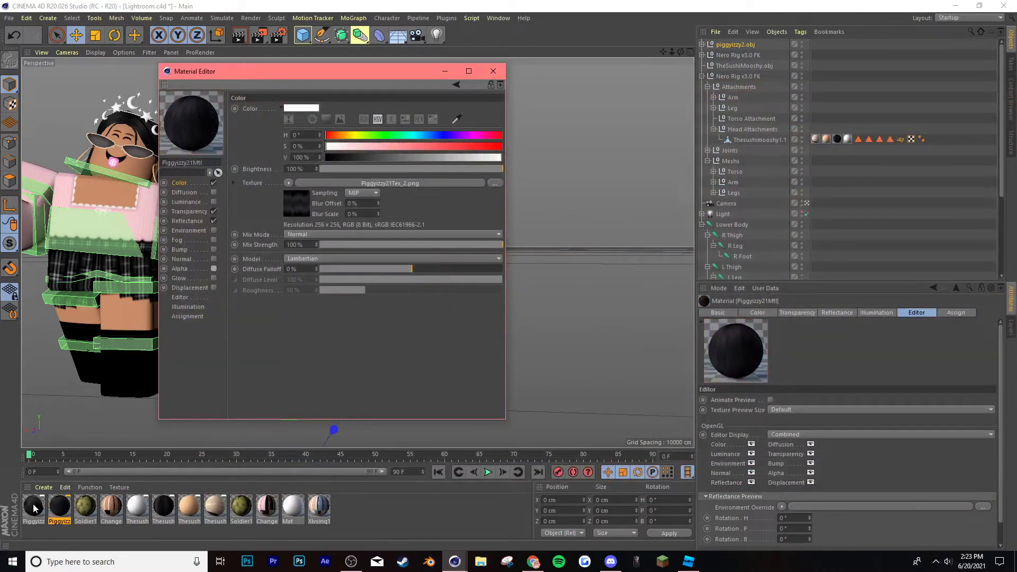
click(495, 183)
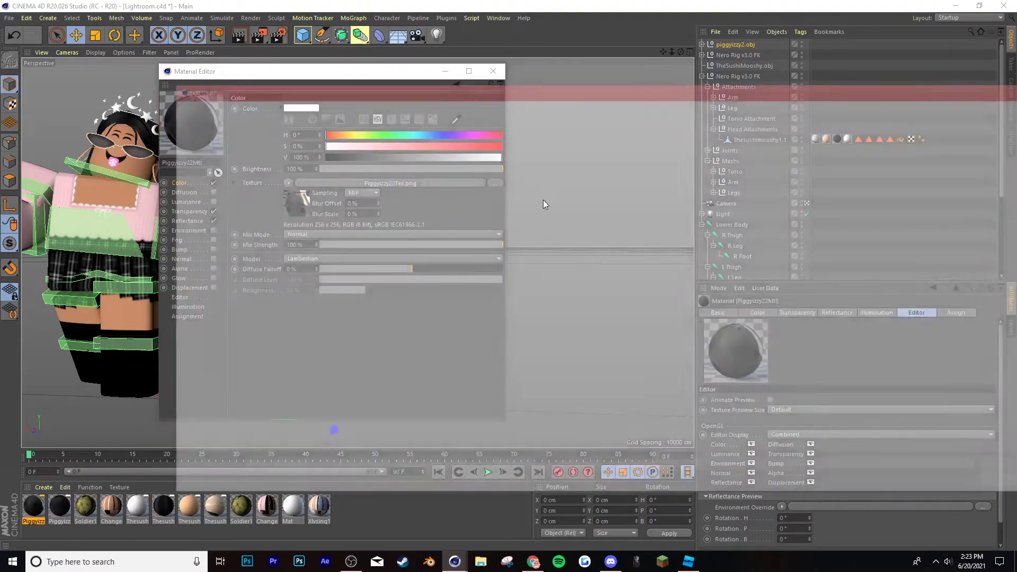
double_click(479, 154)
click(517, 317)
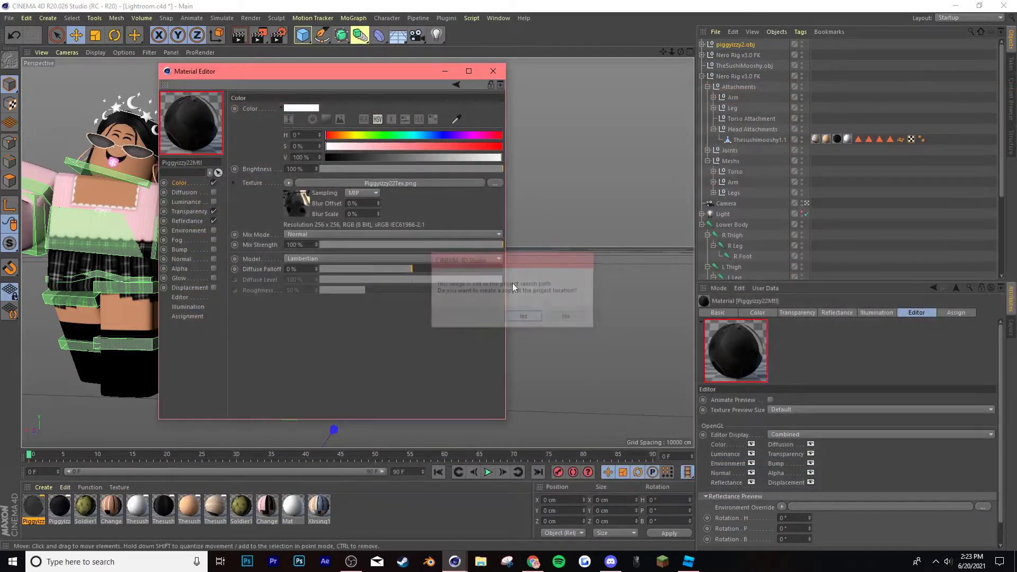
click(500, 73)
Set the texture preview size of both Piggyizzy accessory materials to No Scaling
shift+click(59, 508)
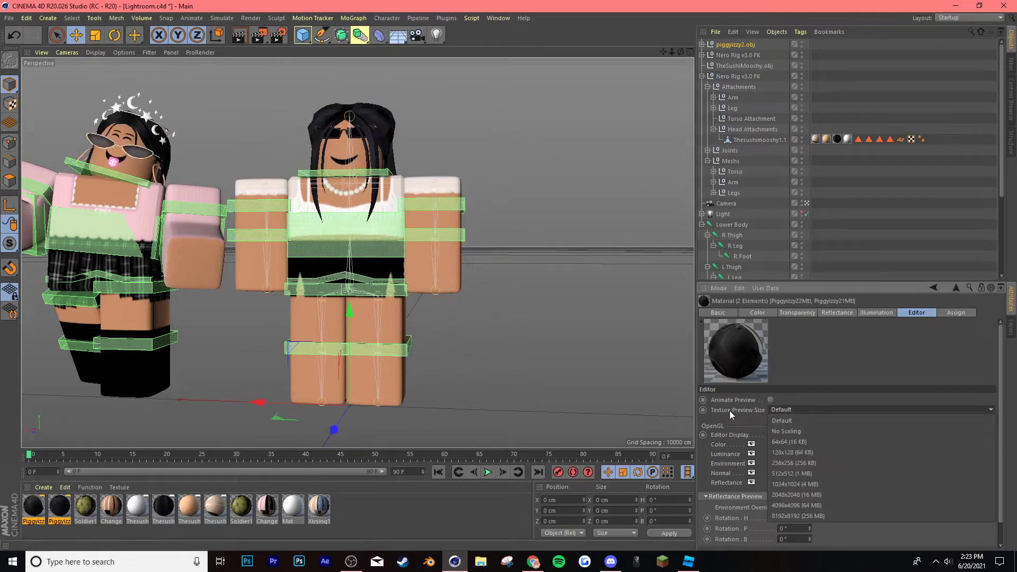
click(801, 410)
click(793, 432)
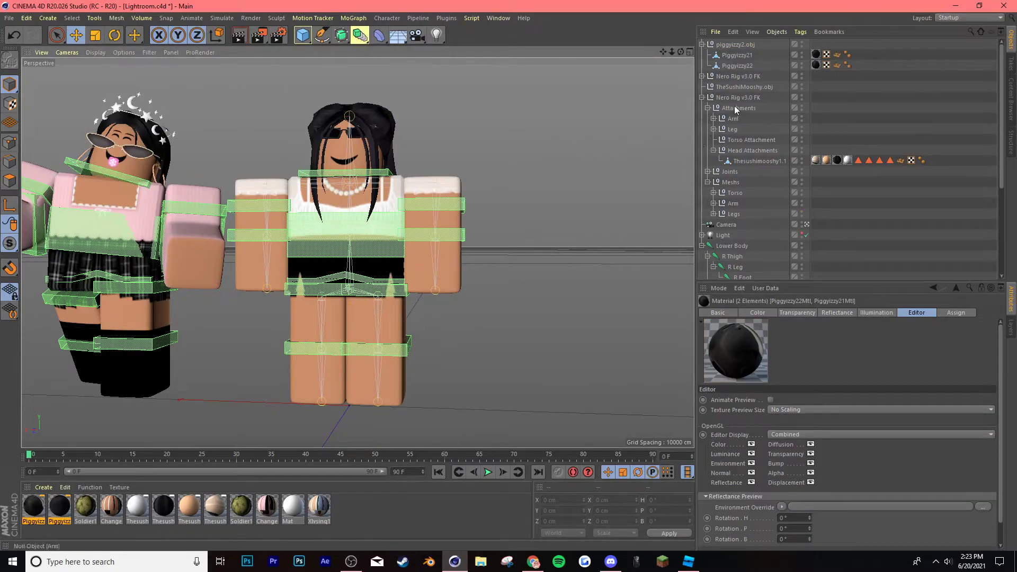
Merge the Piggyizzy21 and Piggyizzy22 meshes into one object with Connect Objects + Delete
click(737, 55)
ctrl+click(739, 65)
right_click(740, 62)
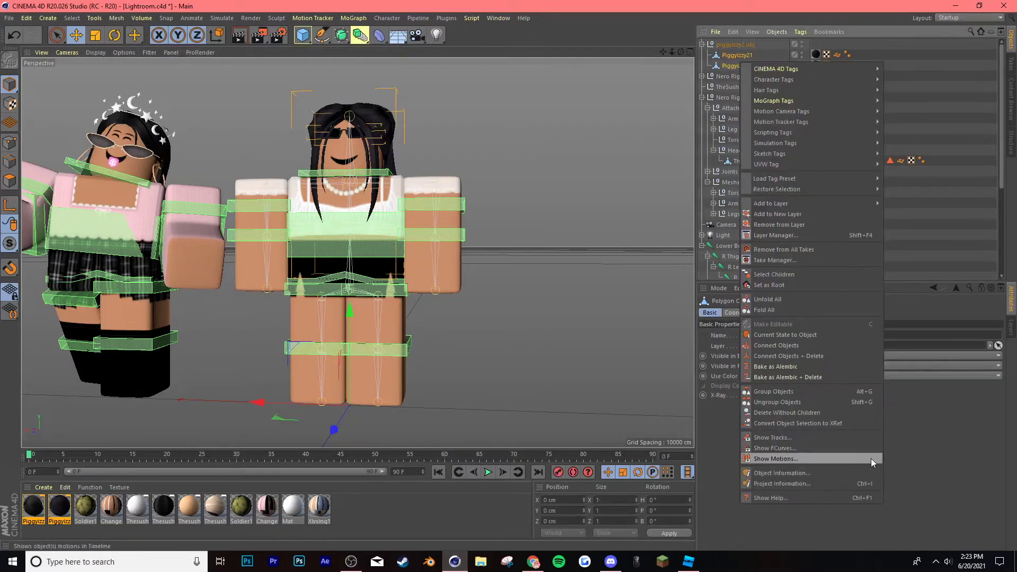
click(817, 358)
Place the merged Piggyizzy accessory object under Head Attachments of the second Nero rig
click(702, 65)
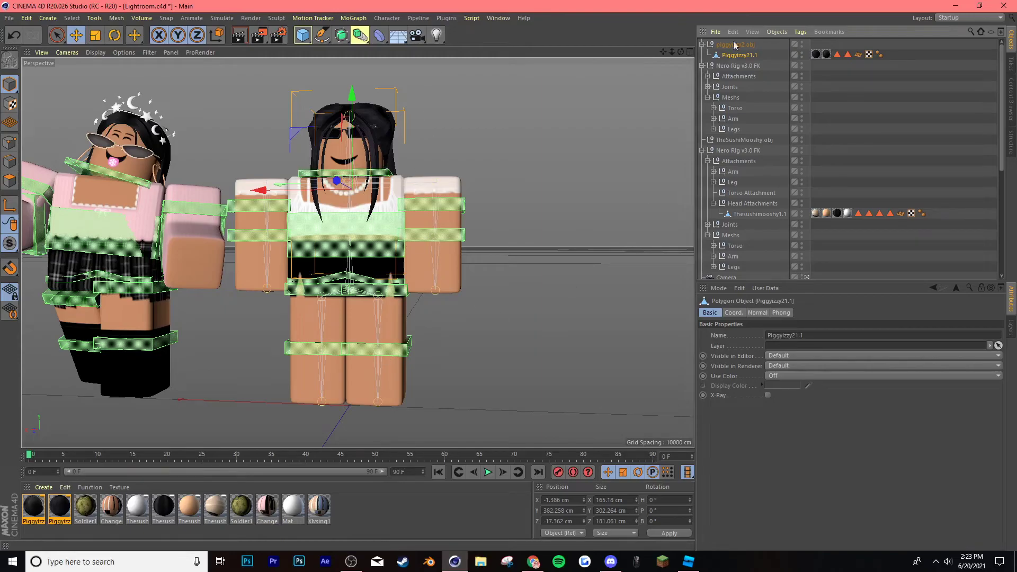
click(708, 77)
drag(737, 57, 756, 119)
click(641, 212)
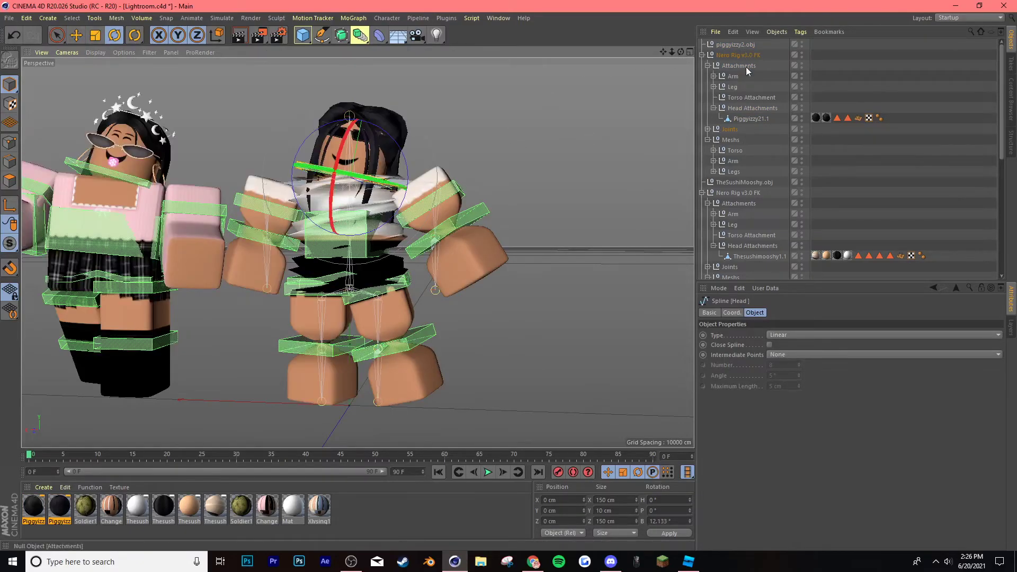
Move the two posed Nero rigs along the X axis so they stand side by side
click(76, 35)
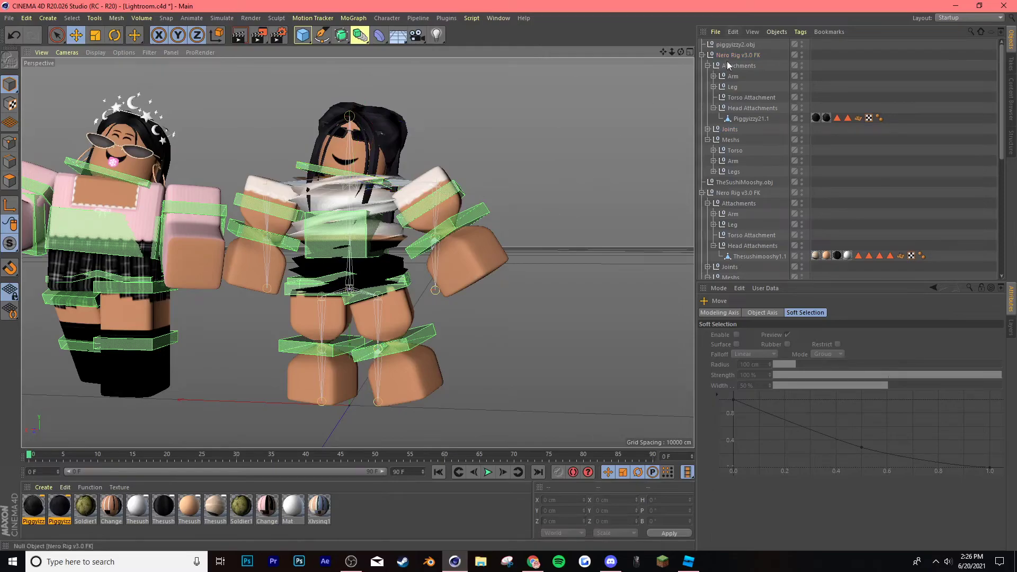
click(459, 274)
drag(447, 249, 499, 248)
click(739, 193)
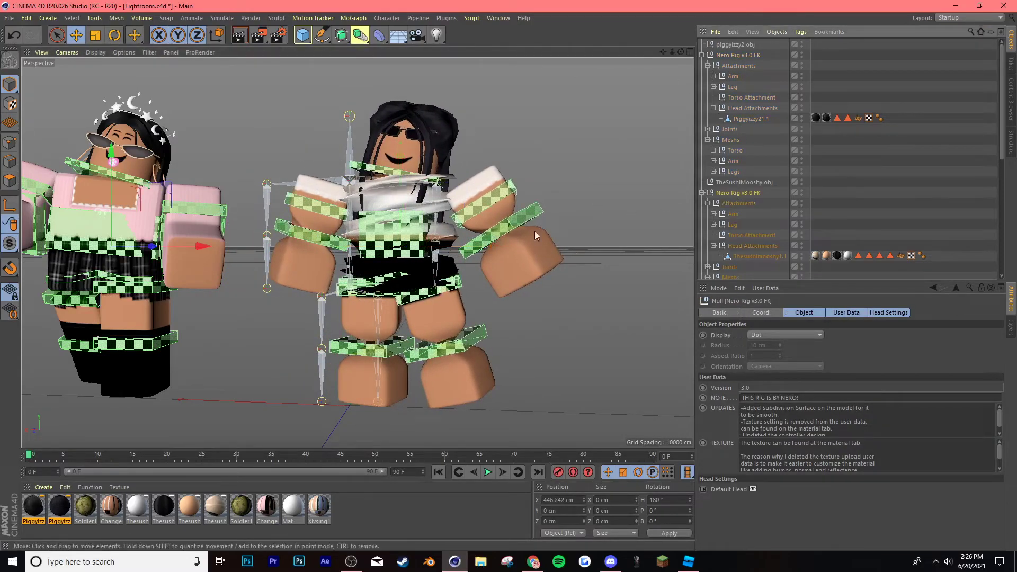
drag(202, 249, 328, 251)
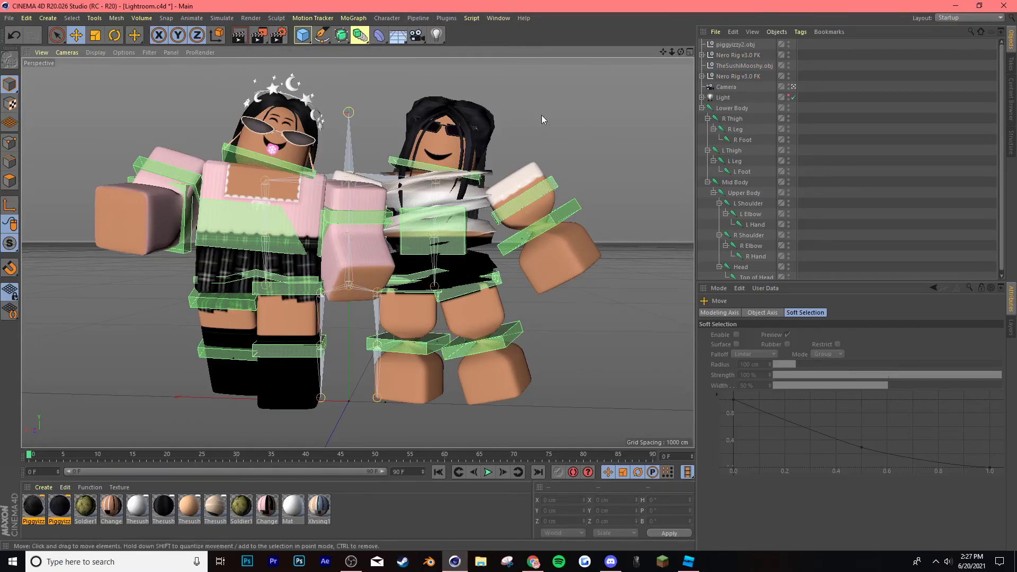
Render the scene with both posed characters to the Picture Viewer
click(259, 36)
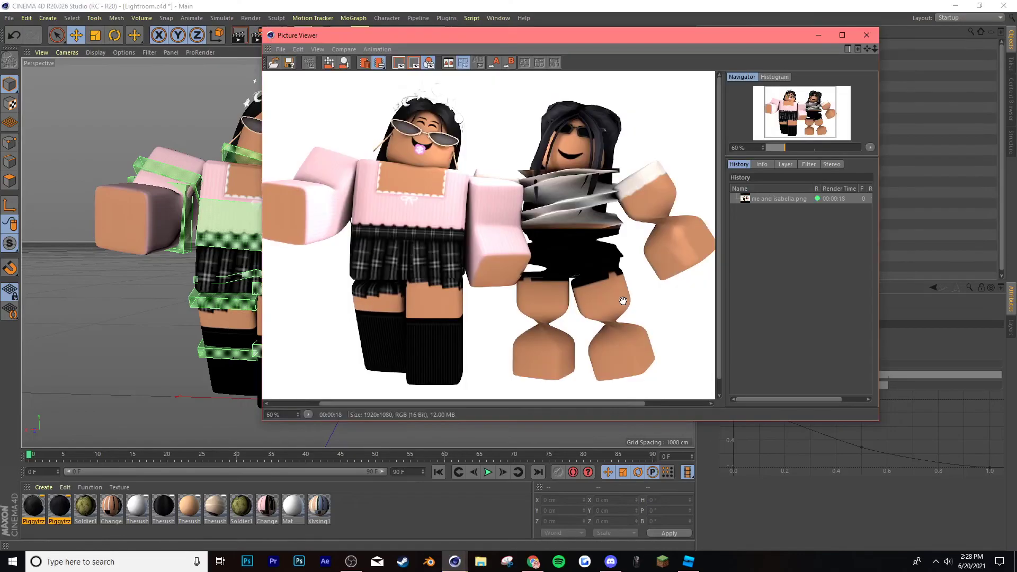